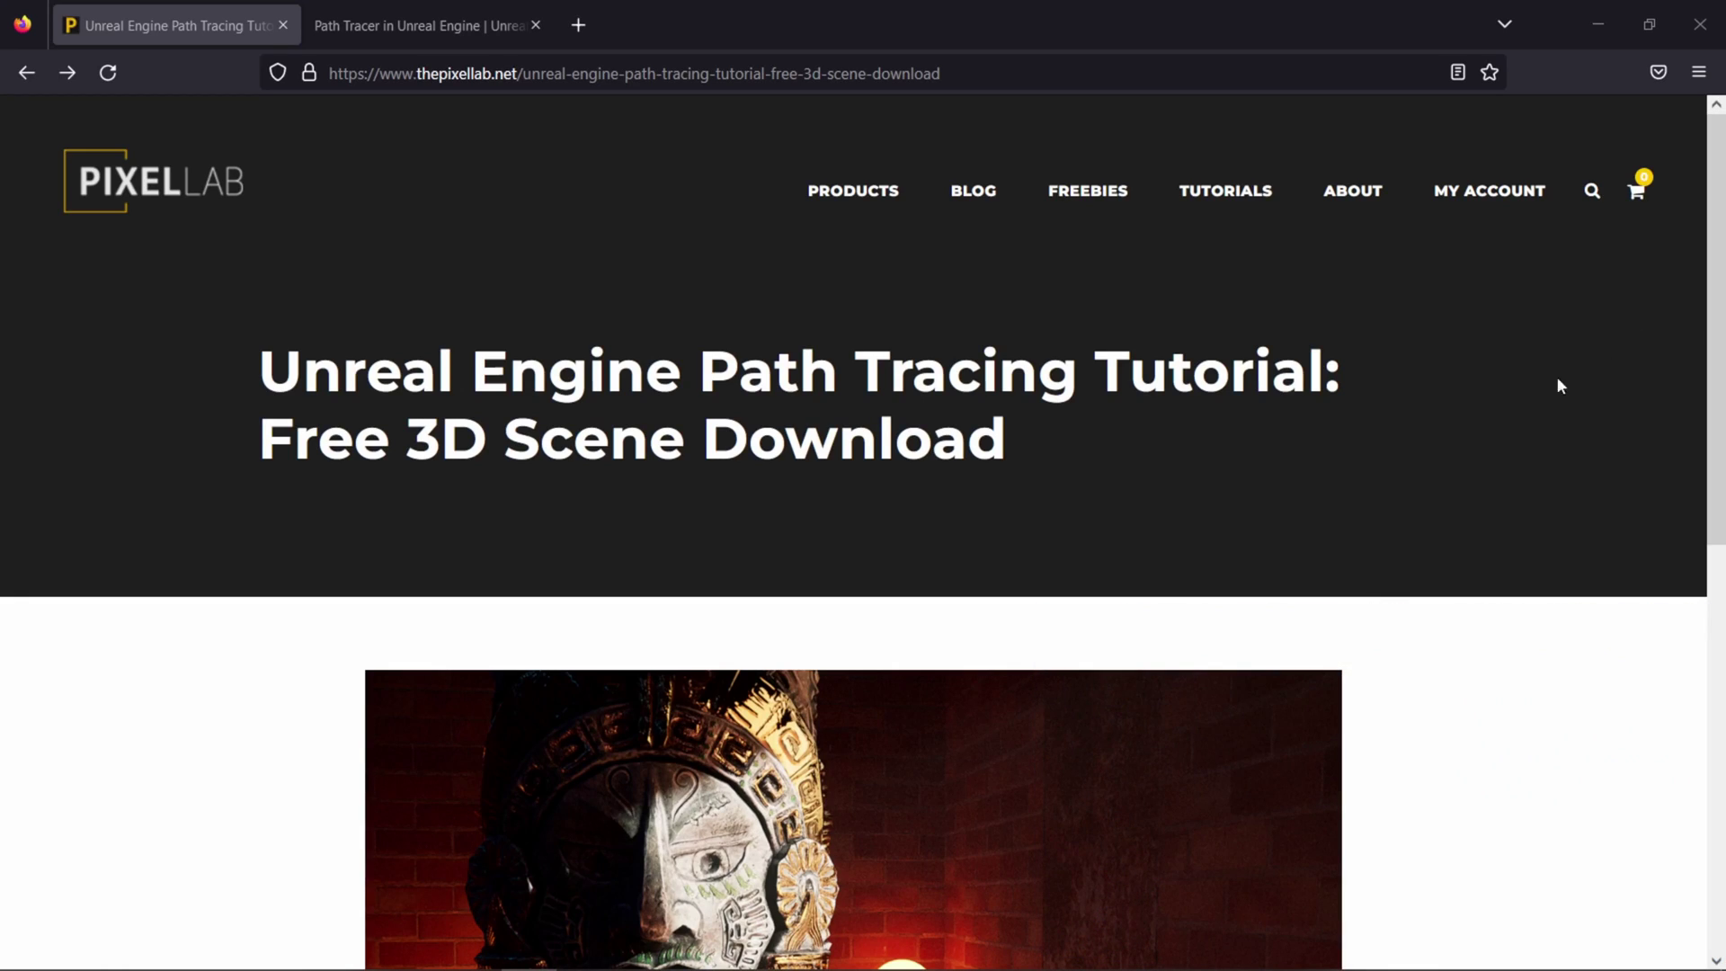
Look over the free scene's download page, and inspect the marble cube and totem statue in the Unreal Engine level.
drag(1718, 310, 1719, 622)
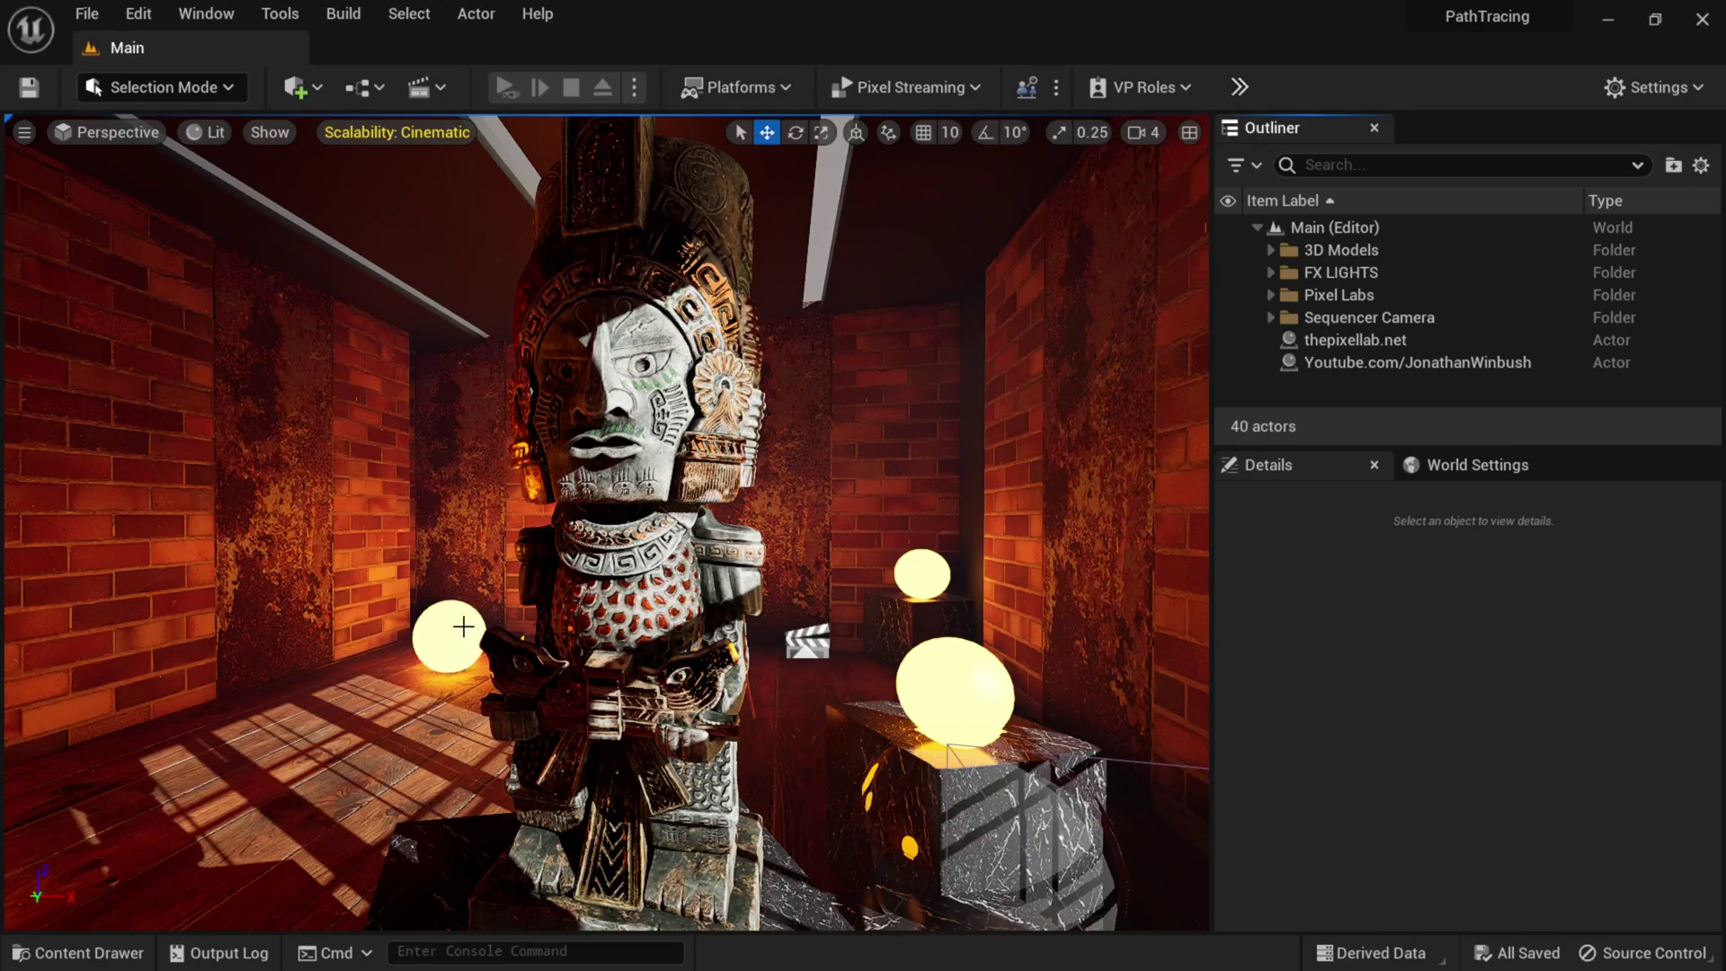
click(989, 782)
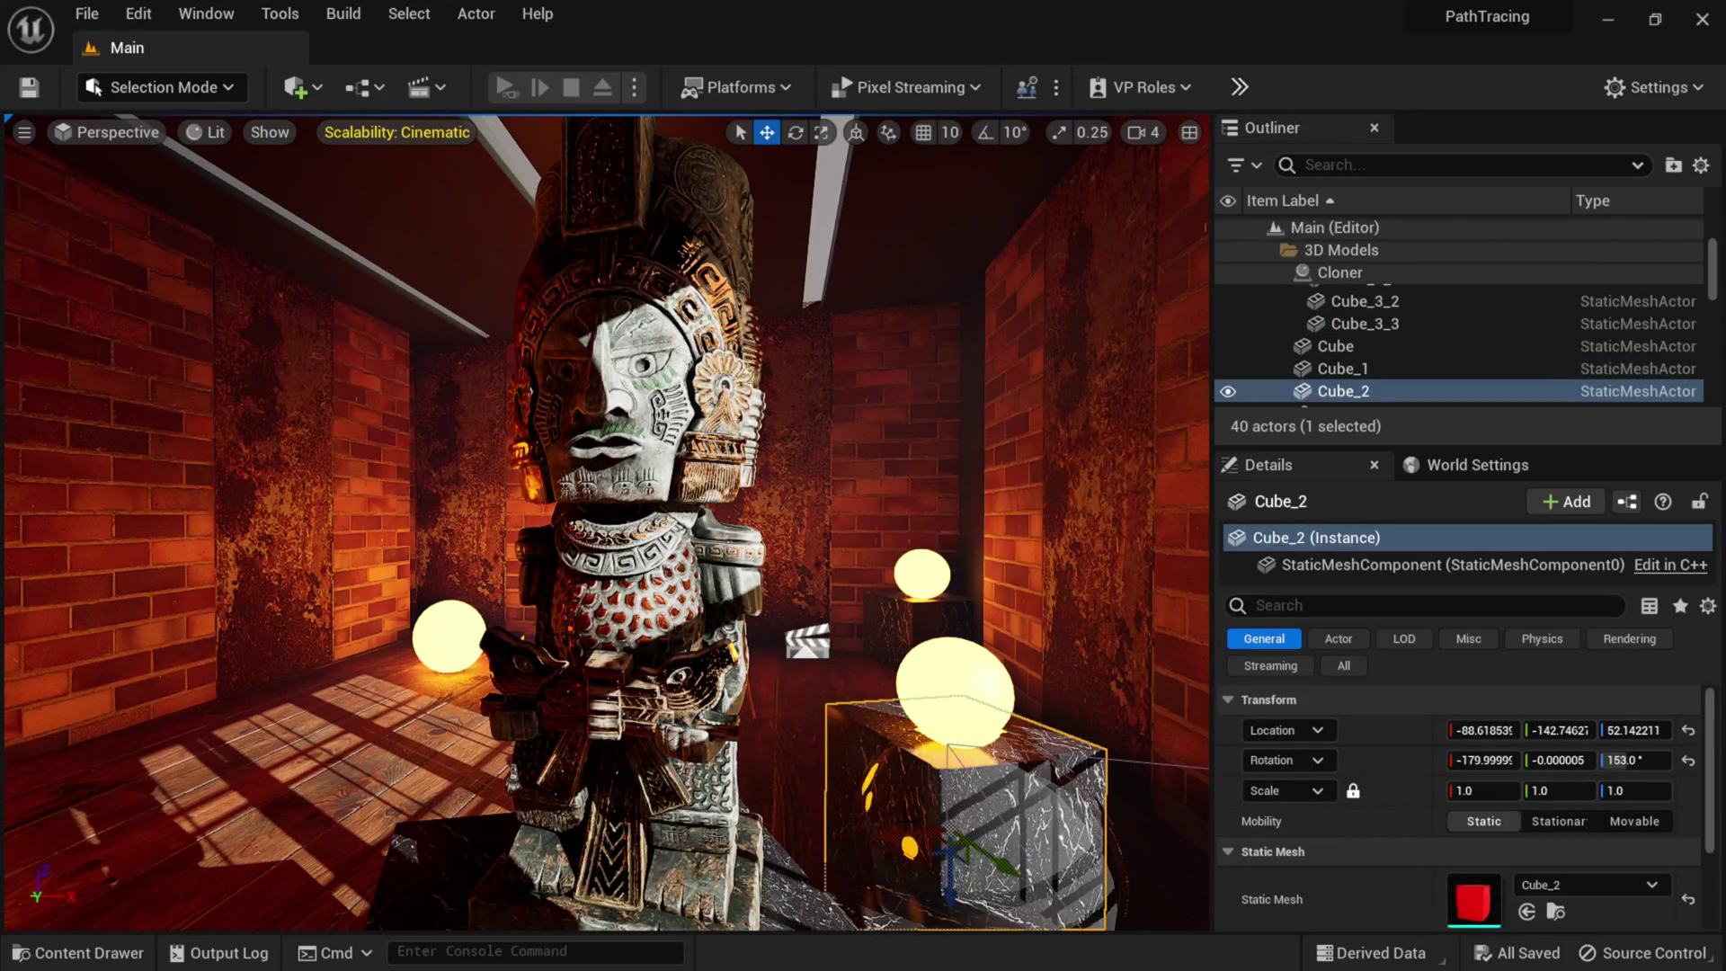
key(f)
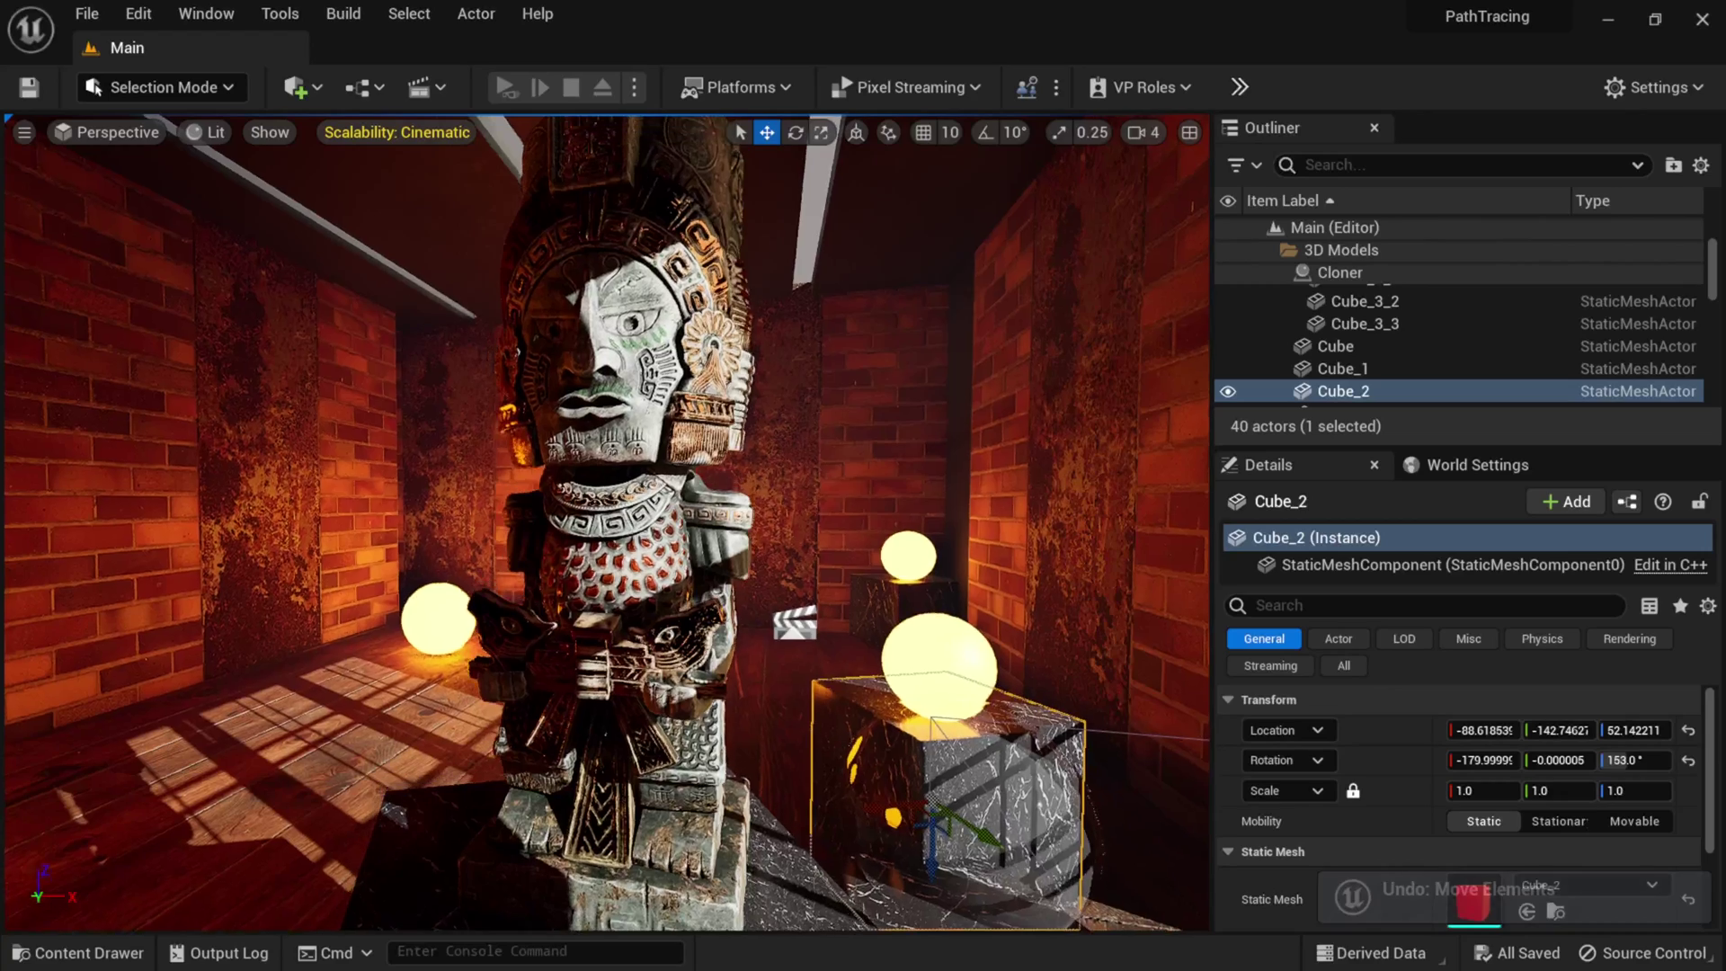
click(594, 656)
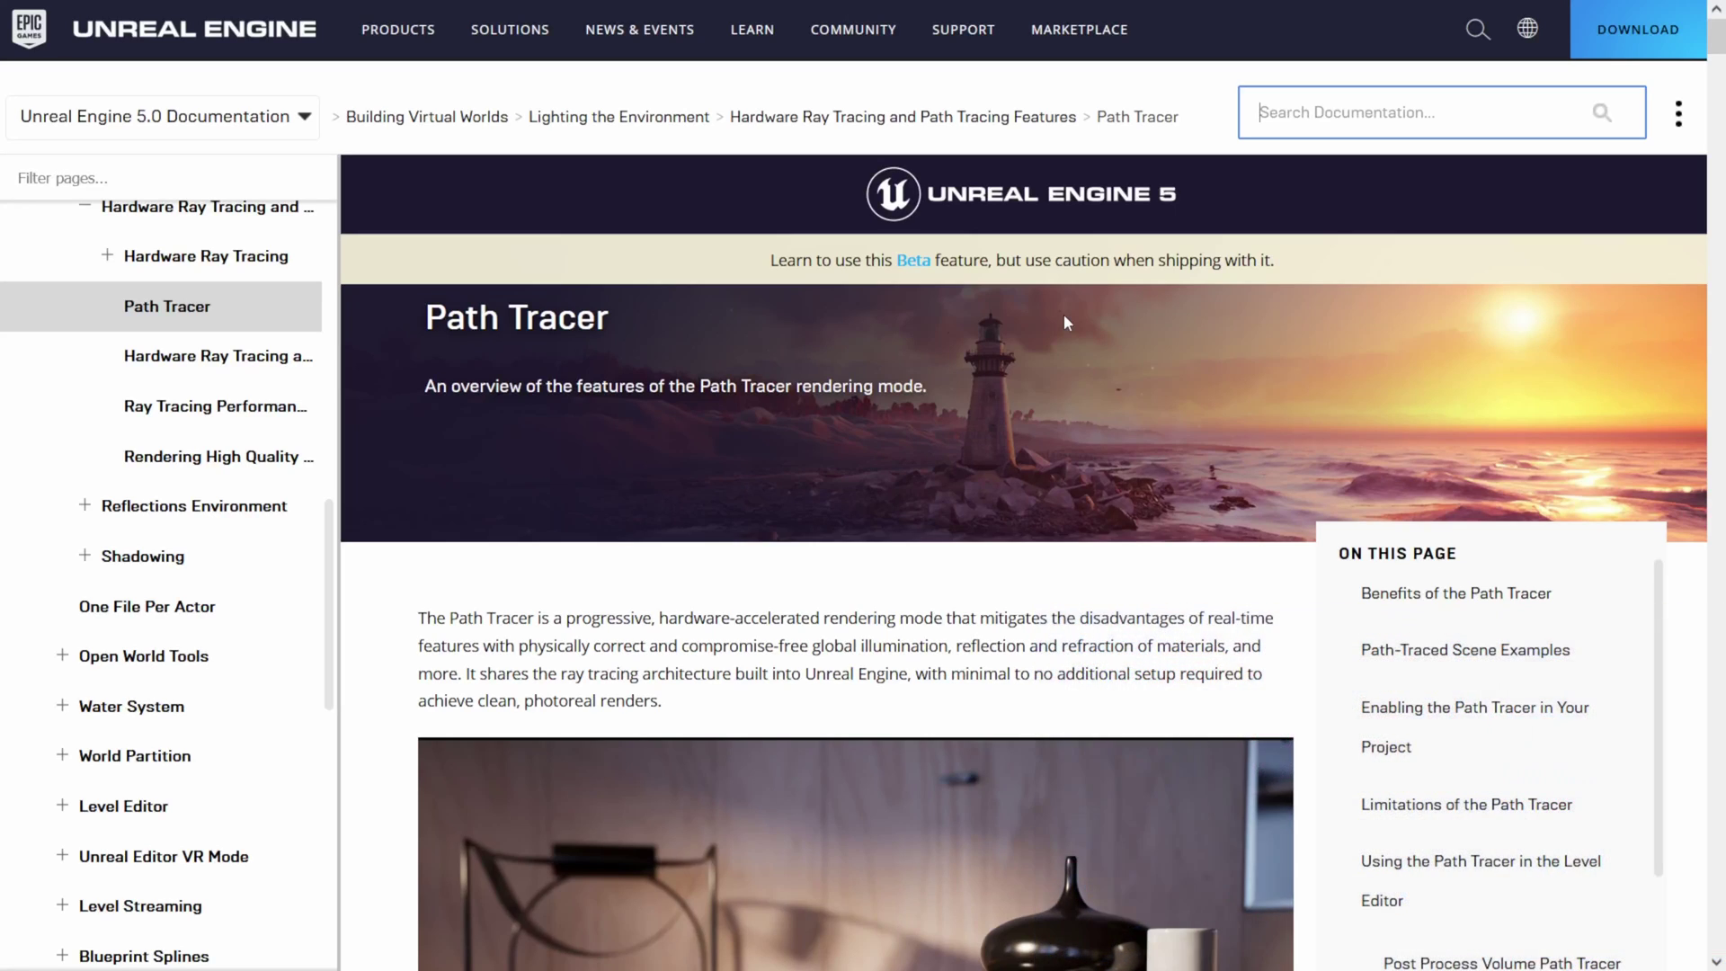
Switch to the Unreal Engine Path Tracer documentation and read its system requirements and required project settings.
drag(1717, 56, 1717, 167)
scroll(1141, 309, up, 6)
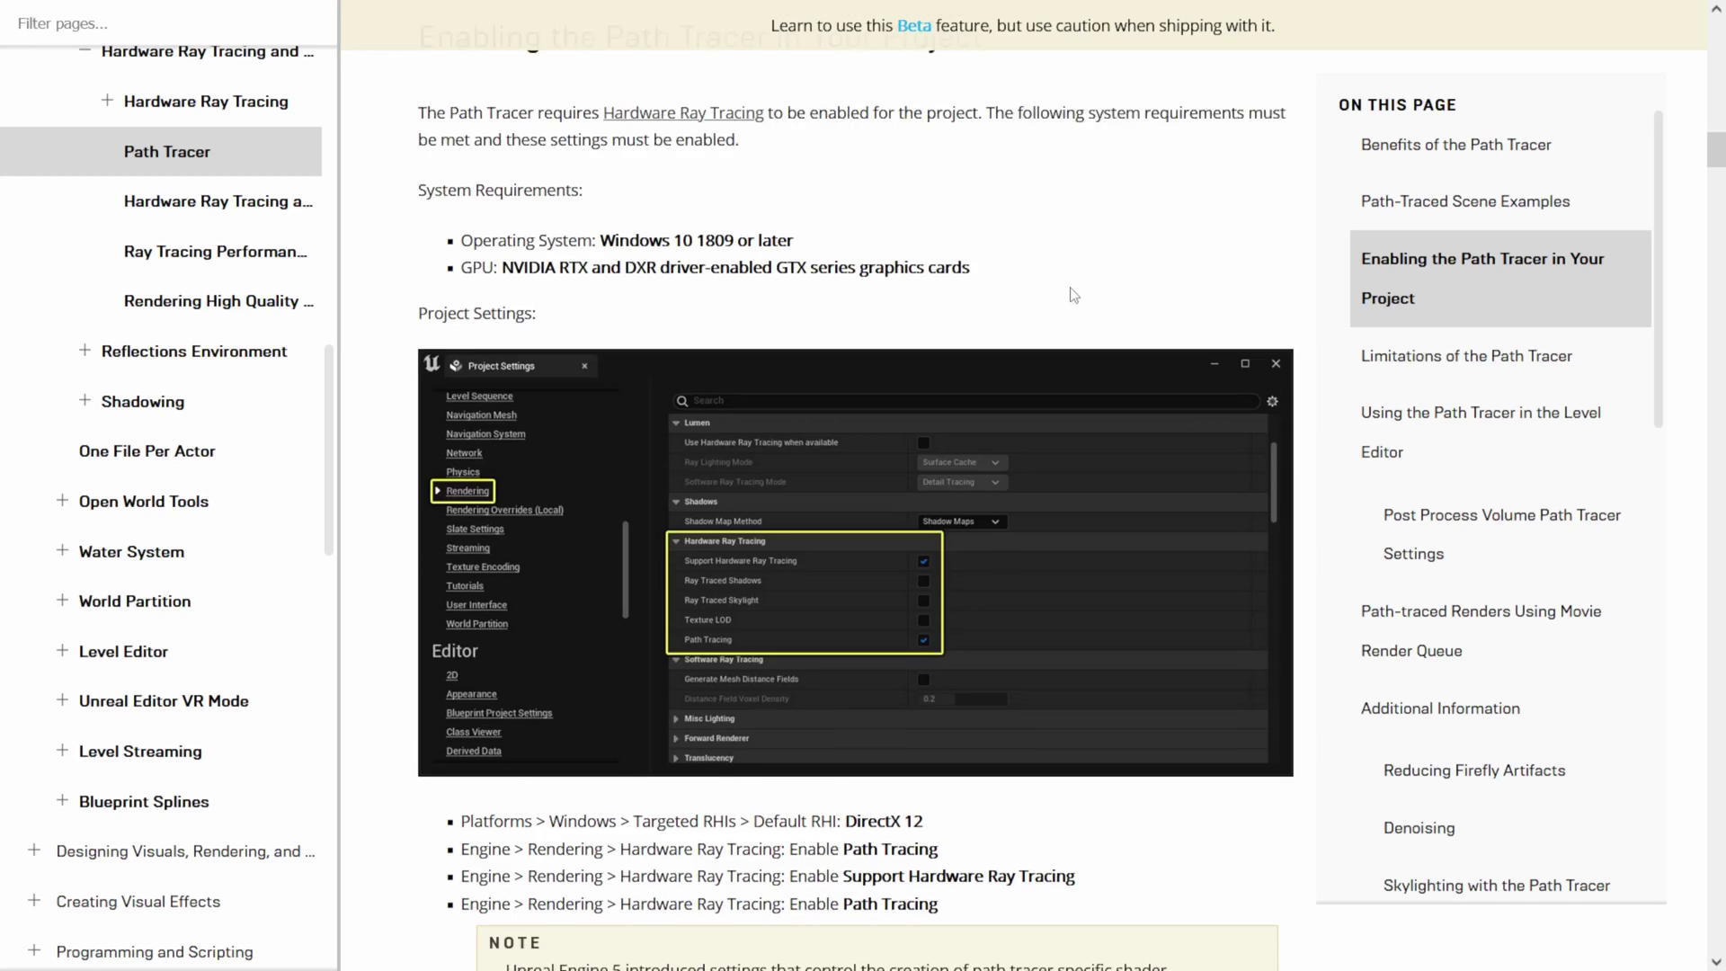
scroll(1057, 331, down, 9)
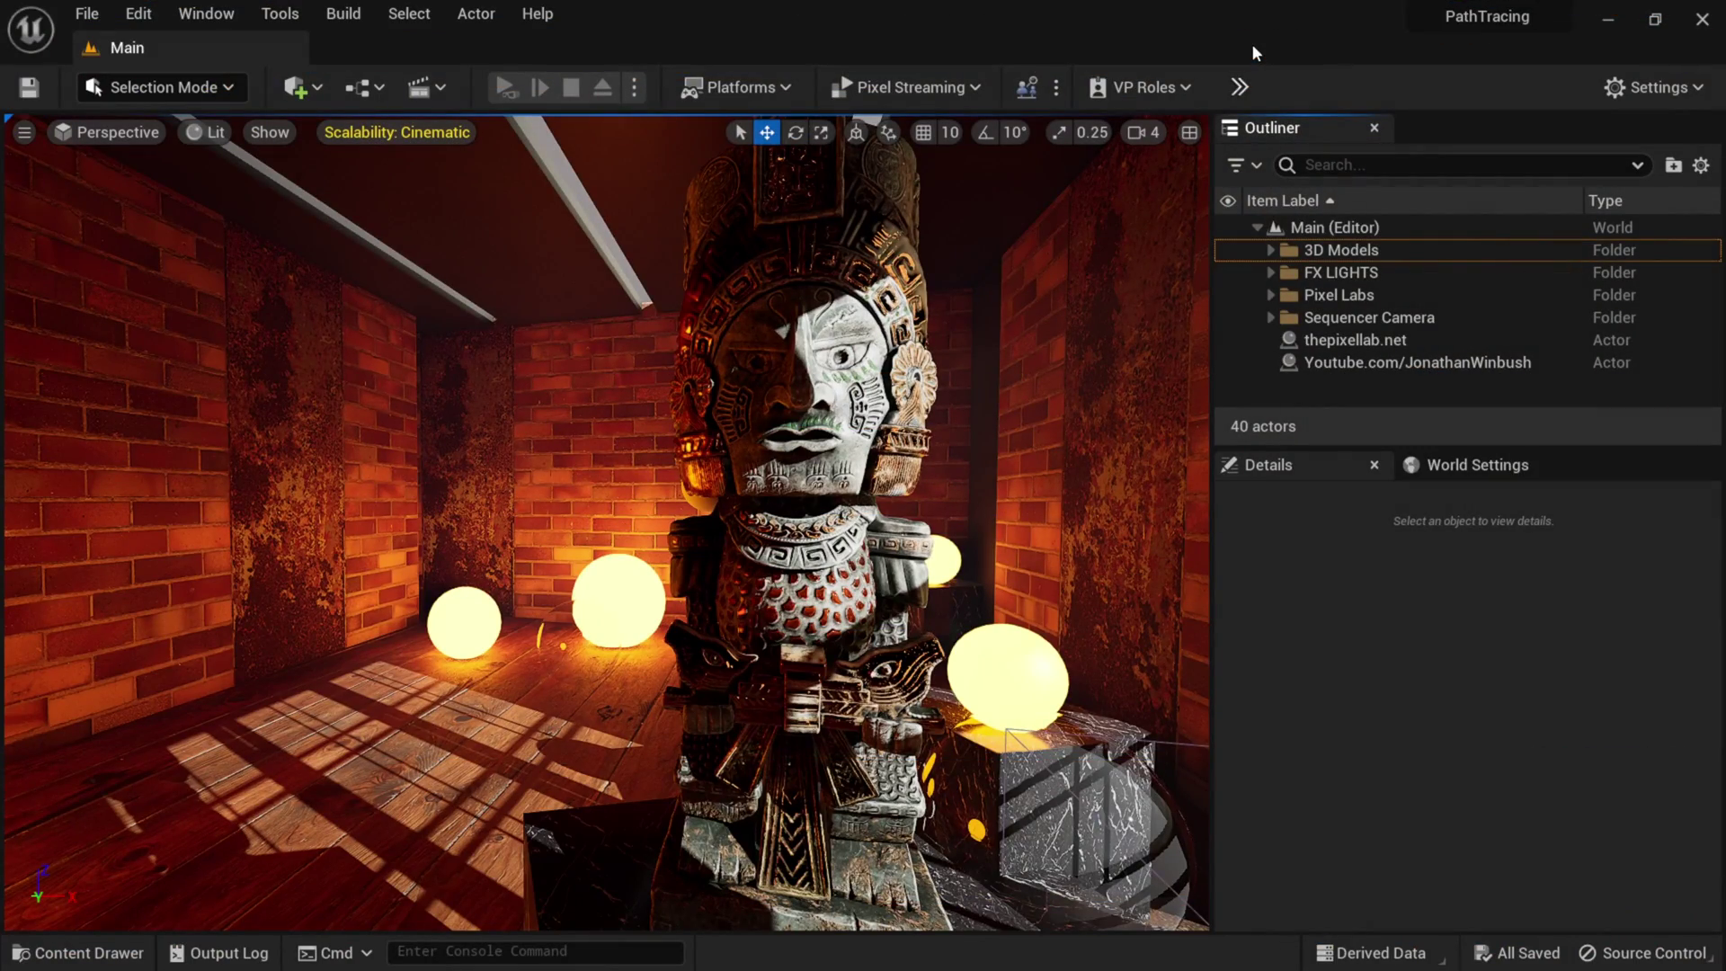
Open the project's engine Rendering settings and check the Support Hardware Ray Tracing and Path Tracing options under Hardware Ray Tracing.
click(135, 13)
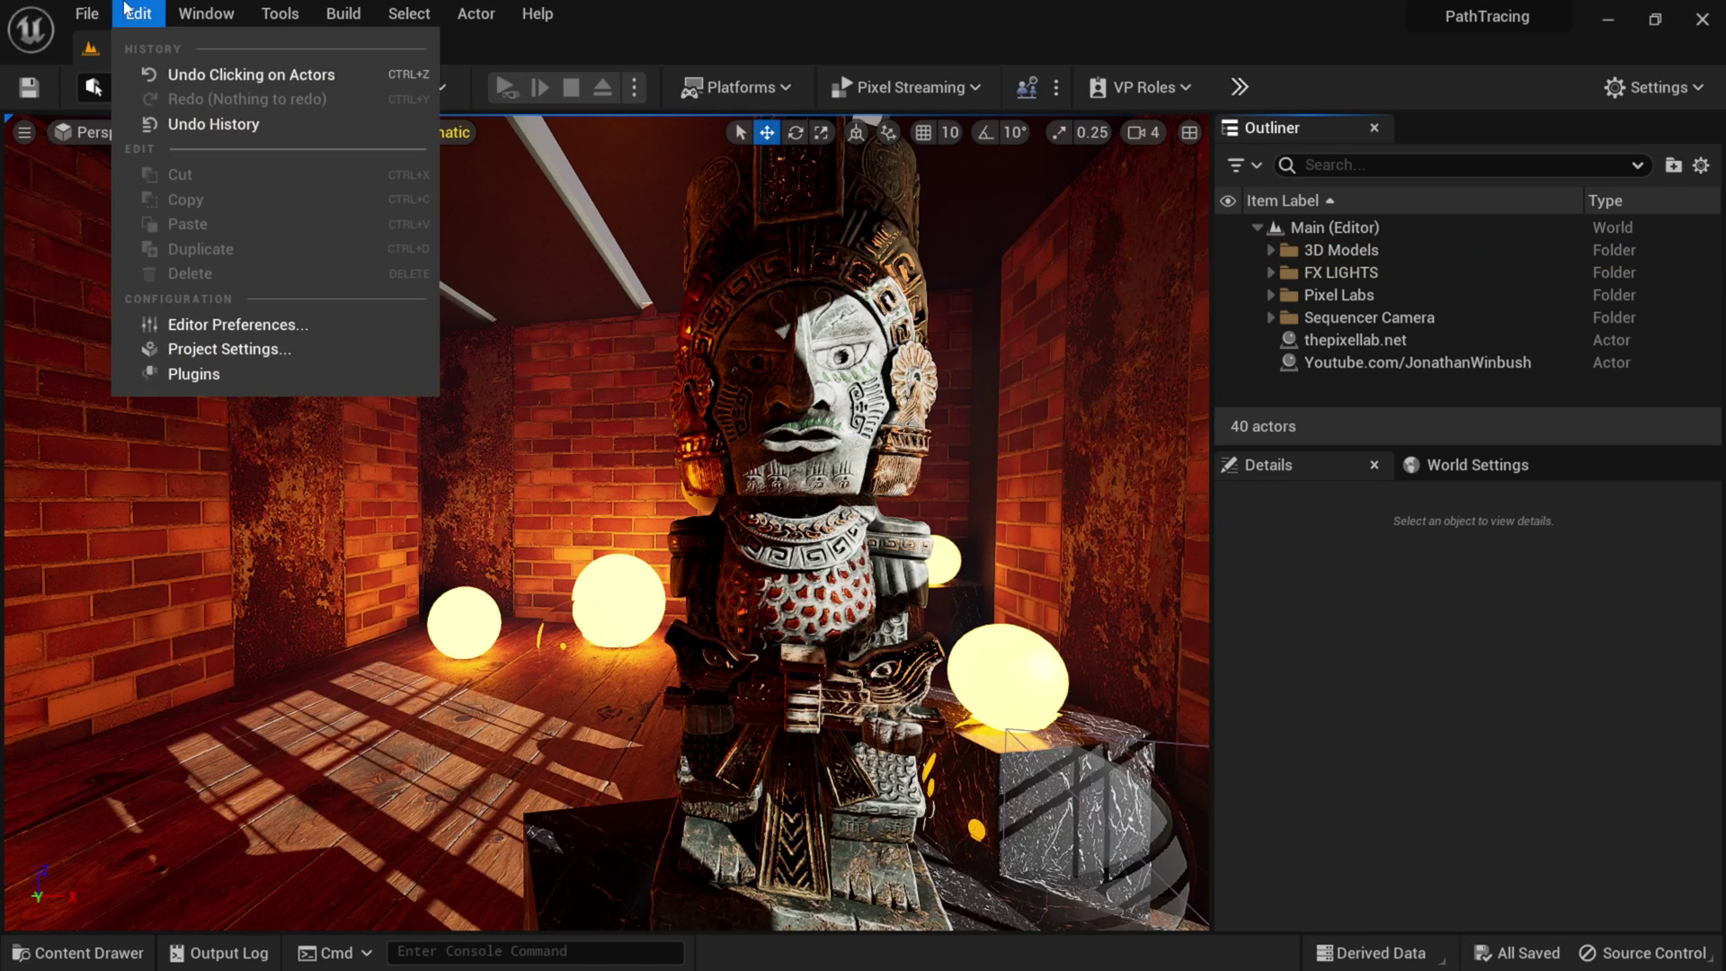
click(210, 346)
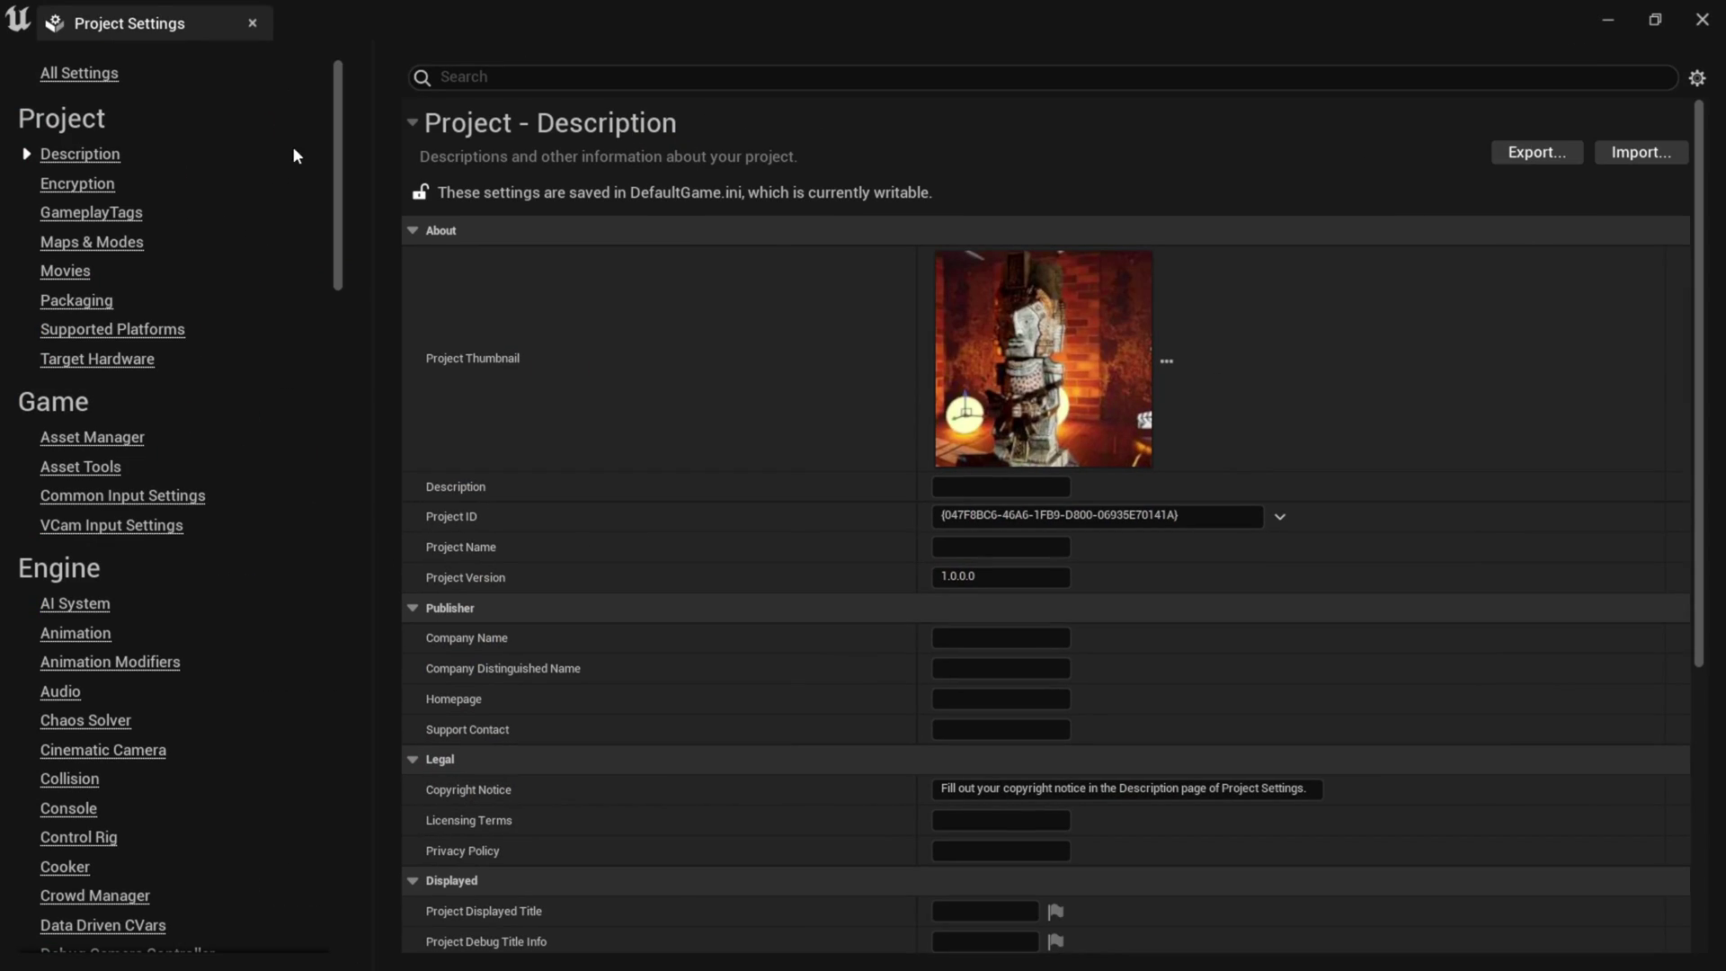
drag(340, 127, 343, 262)
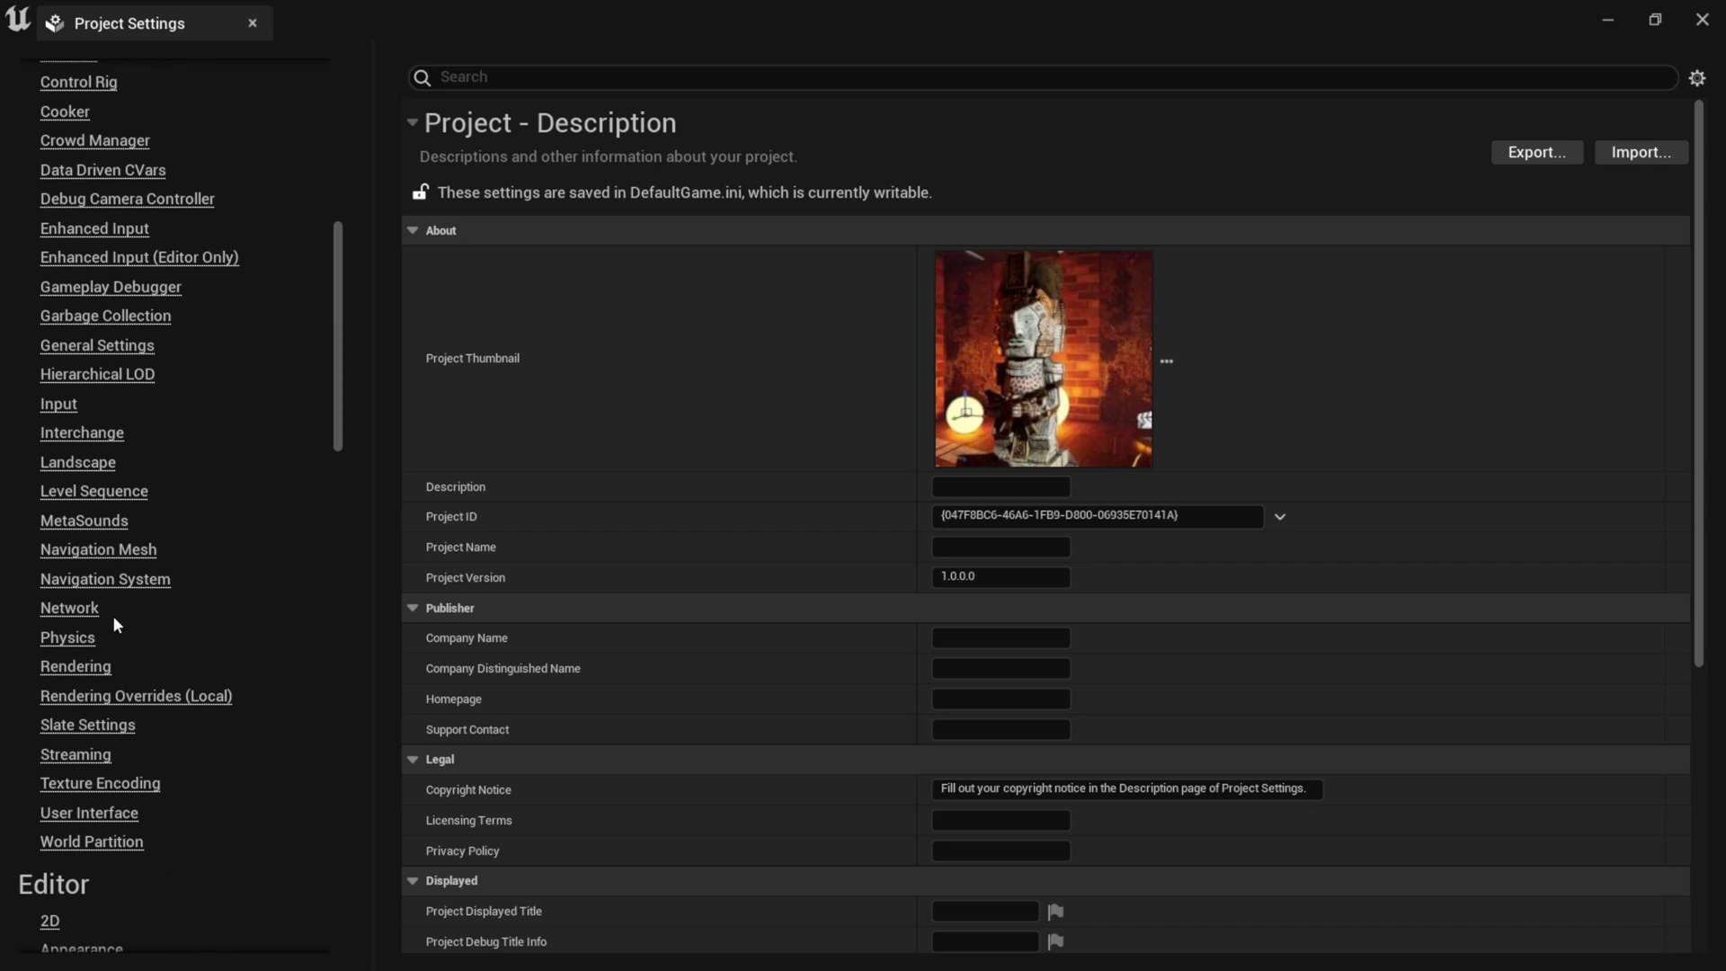
click(94, 670)
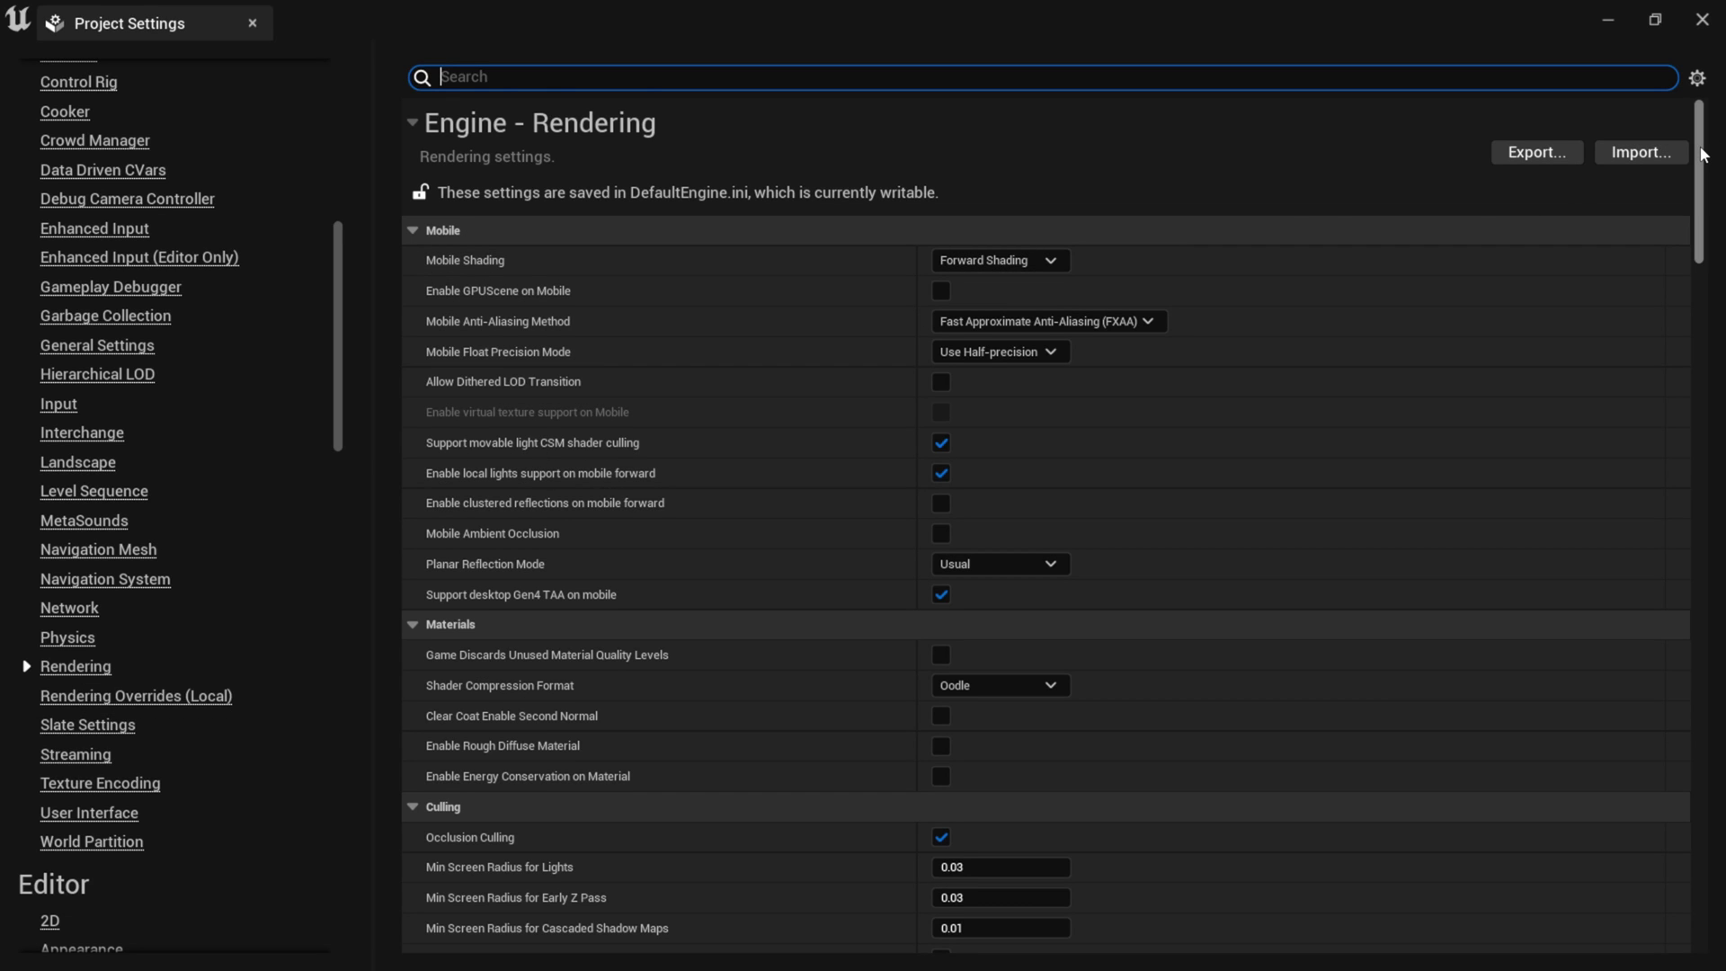
drag(1703, 154, 1721, 393)
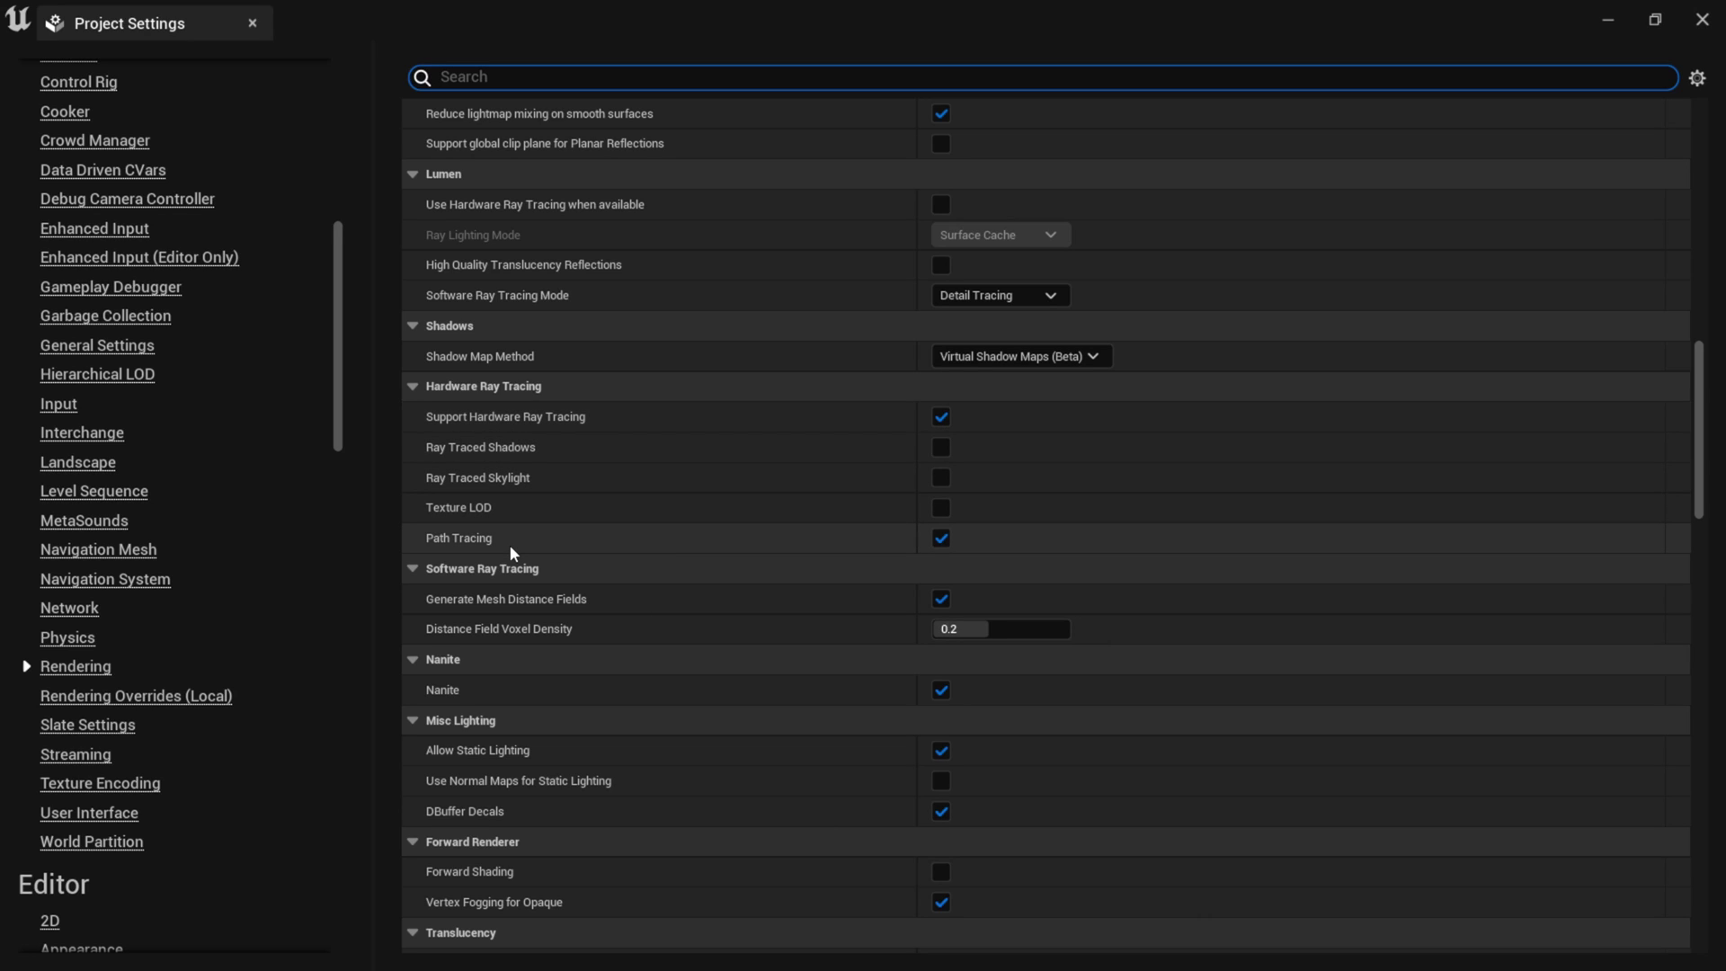
scroll(512, 553, down, 1)
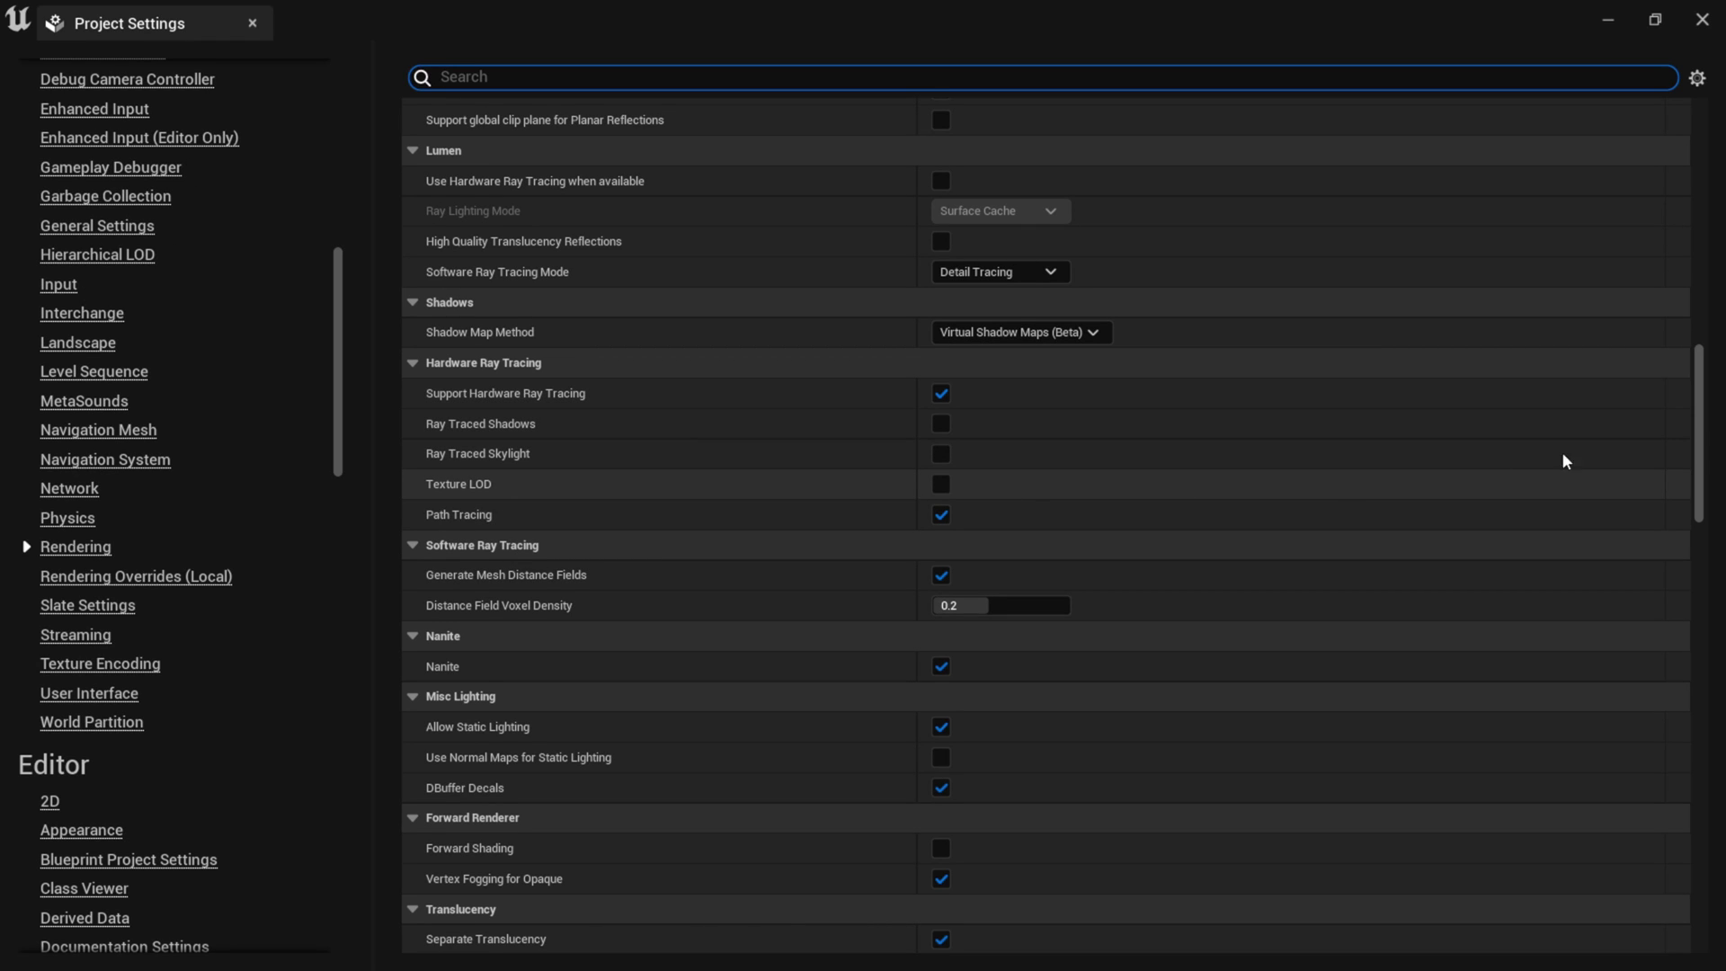
drag(1700, 384, 1708, 626)
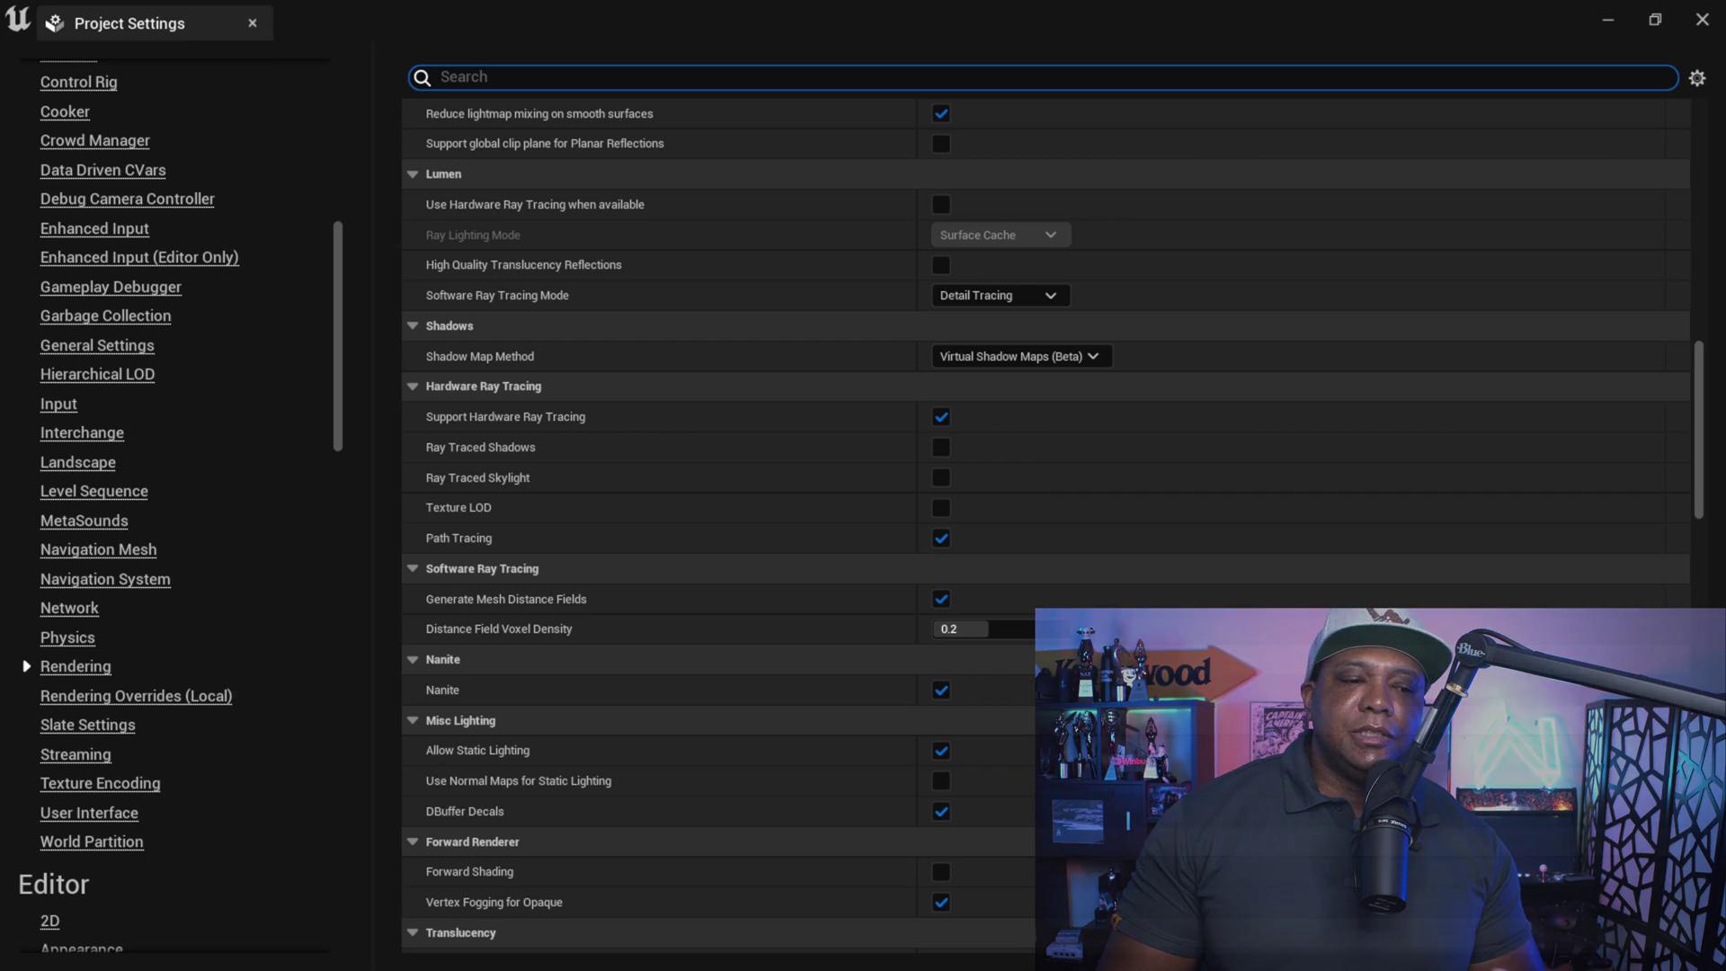
Check the Default RHI option under Targeted RHIs in the Windows platform settings.
drag(340, 331, 350, 530)
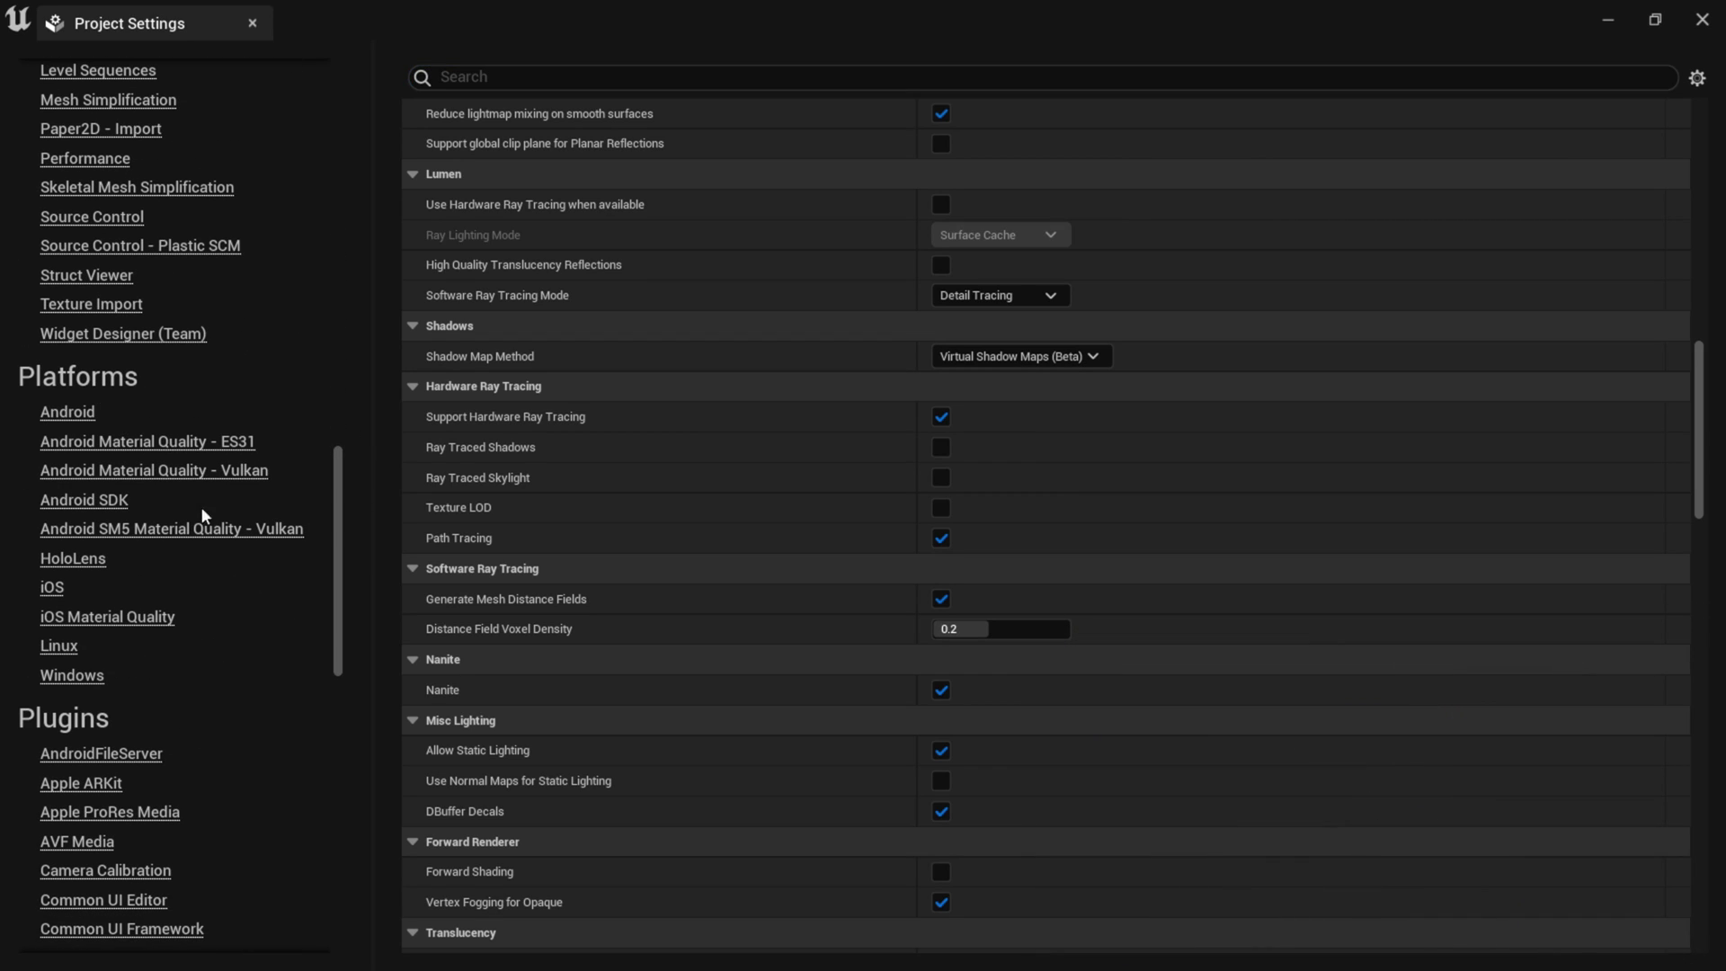
click(82, 680)
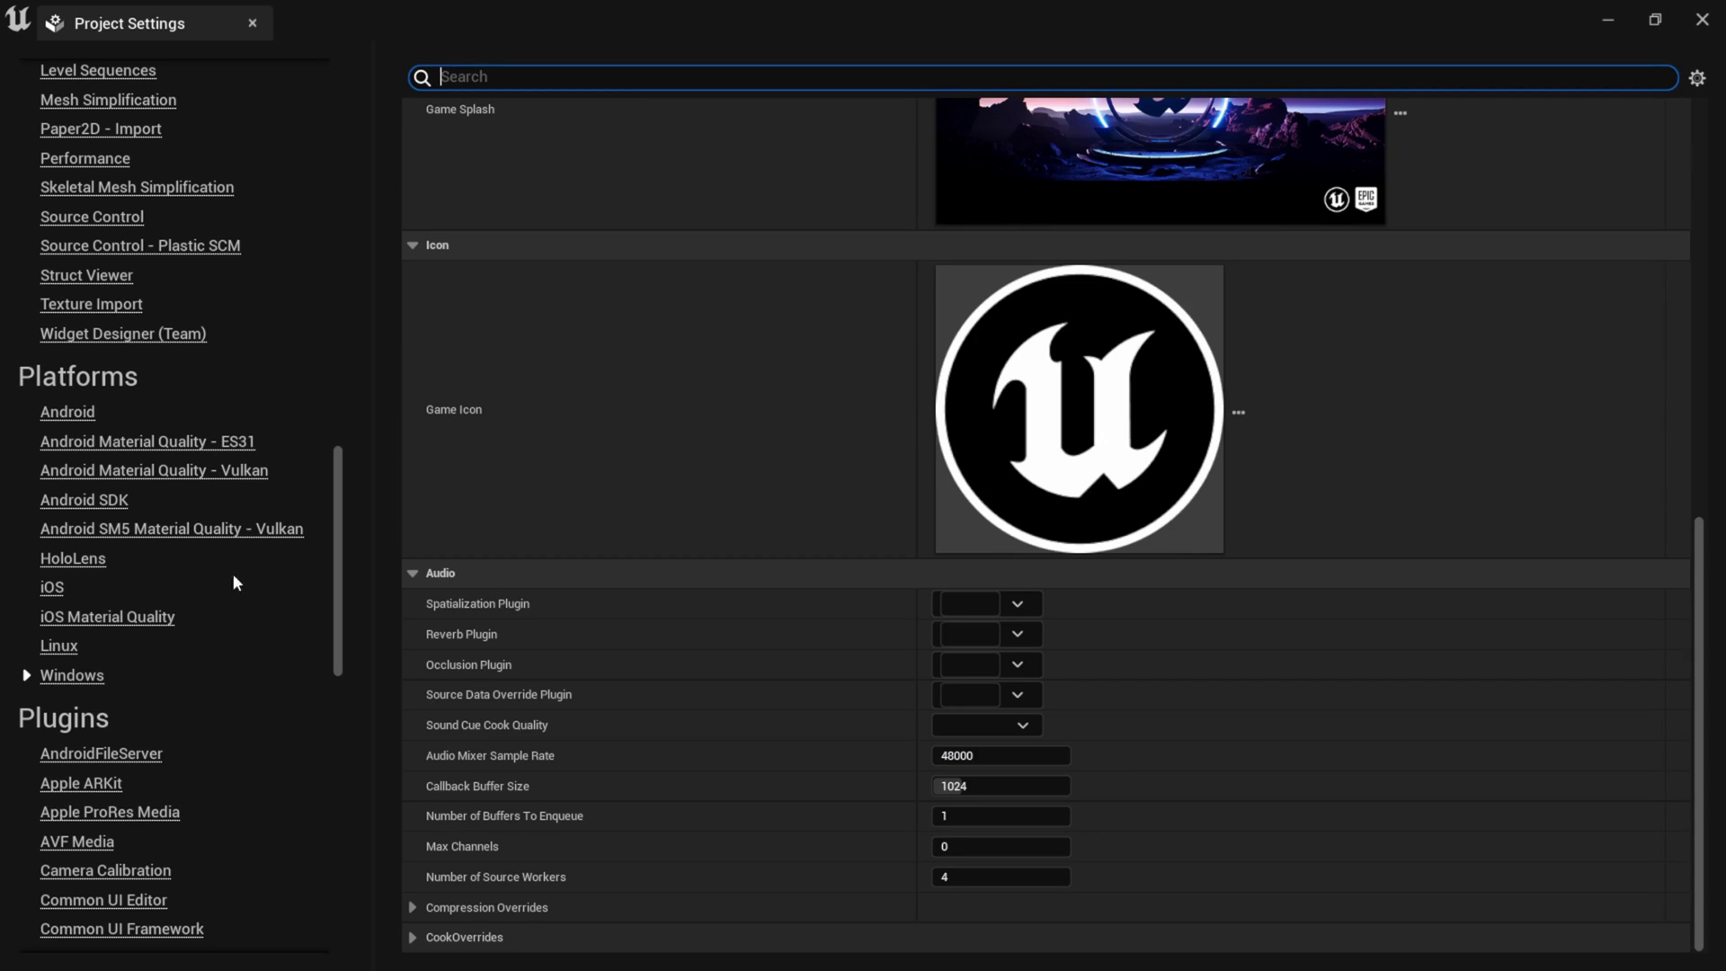
drag(1700, 590, 1679, 223)
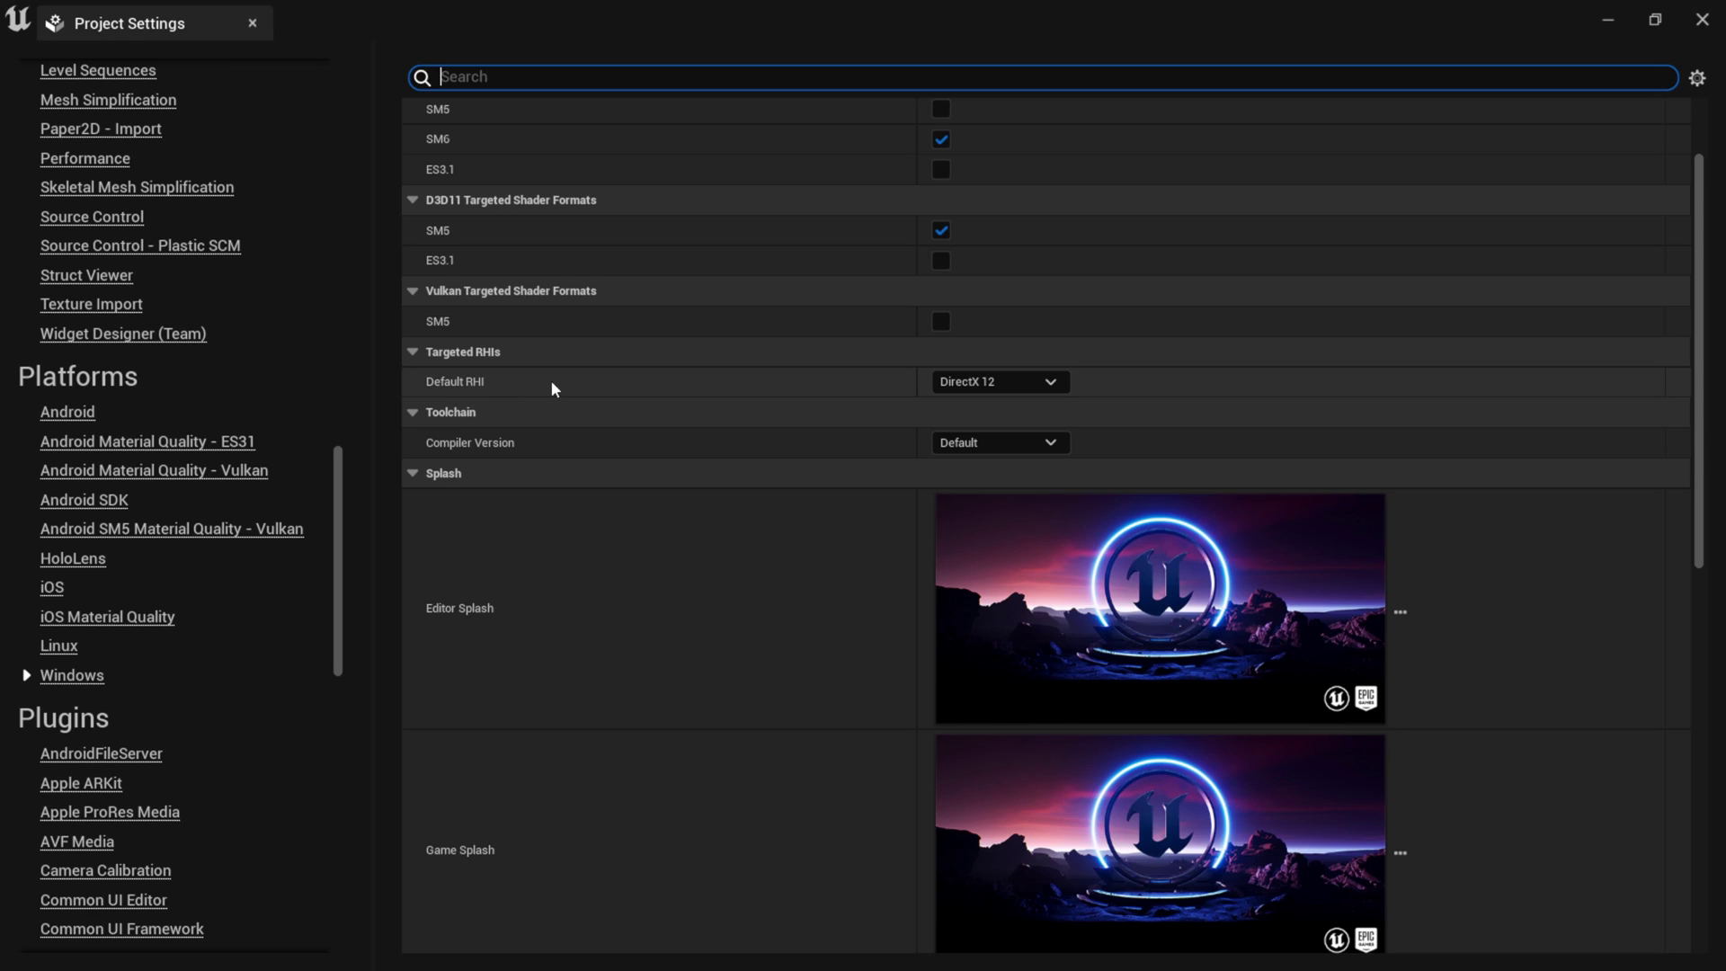
click(1017, 389)
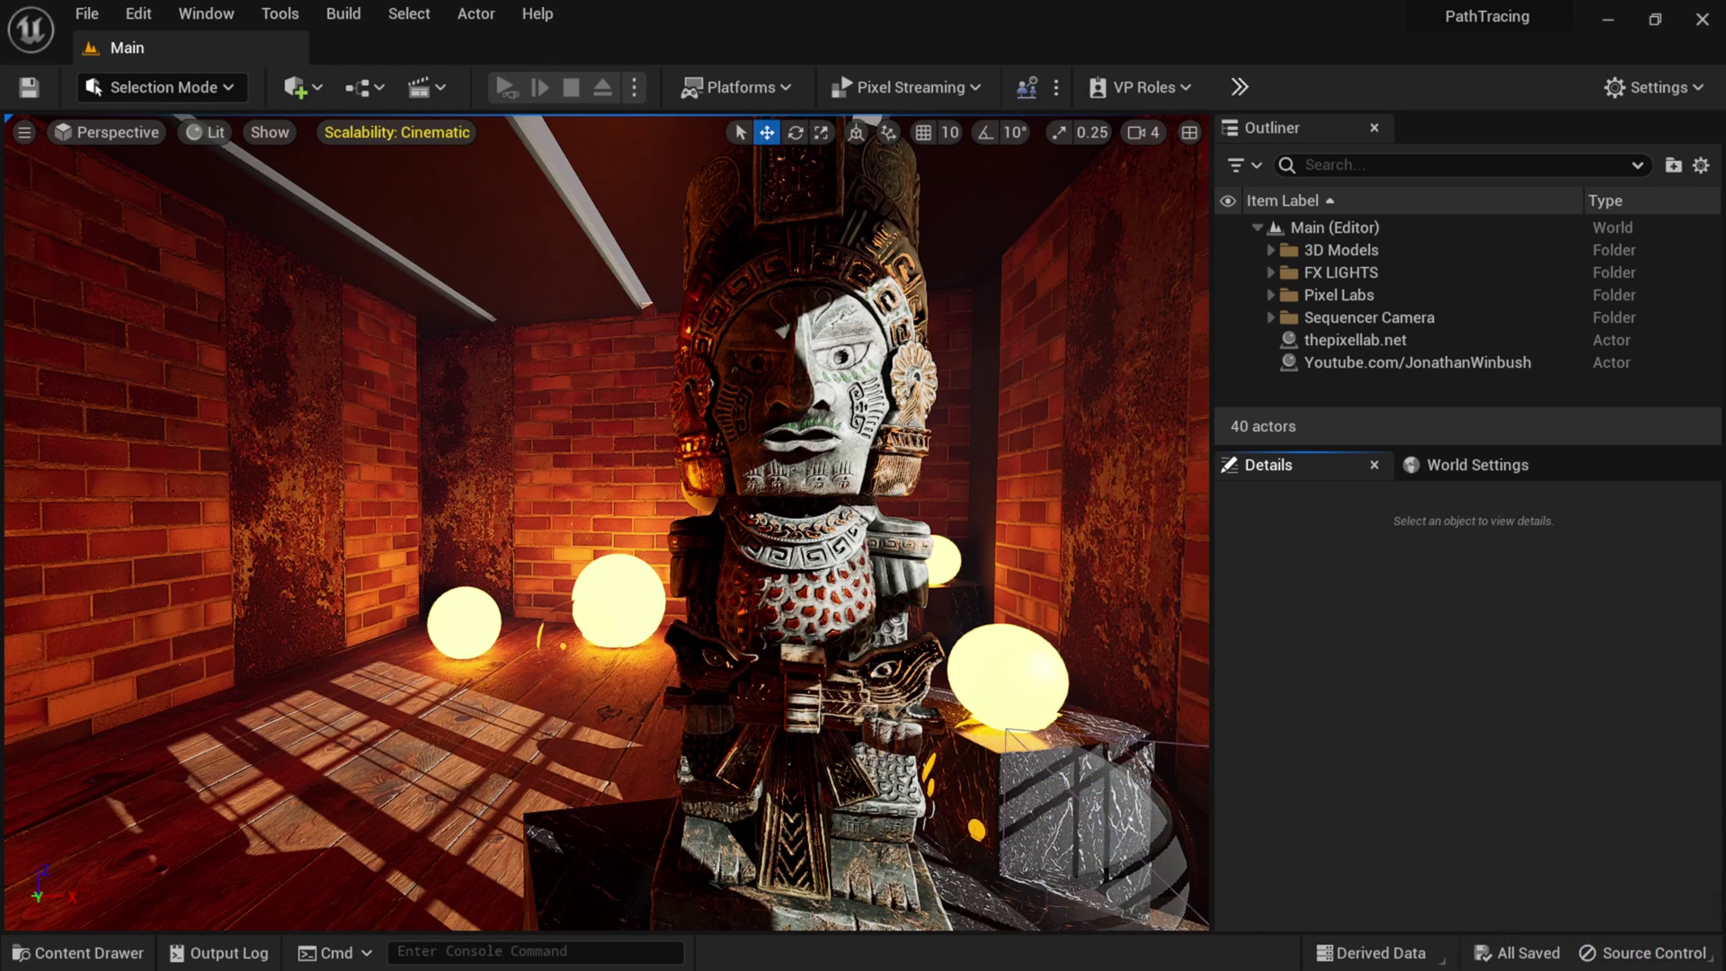
Preview the scene in the Path Tracing view mode and return the viewport to Lit.
click(213, 135)
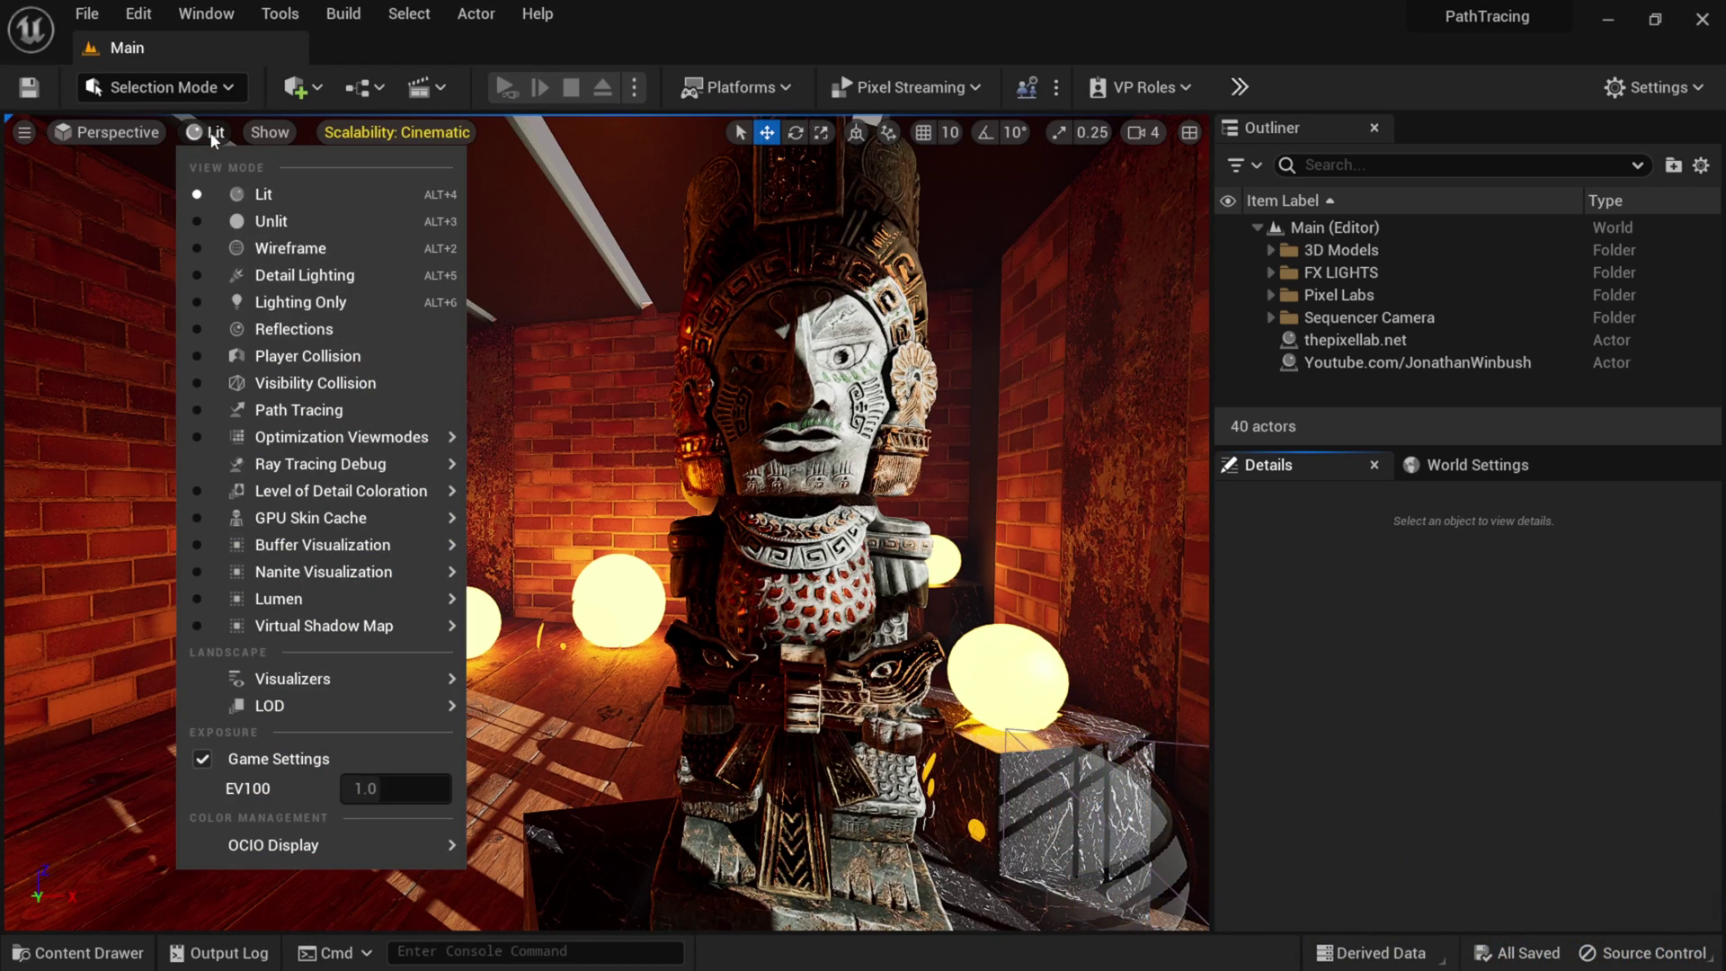
click(282, 409)
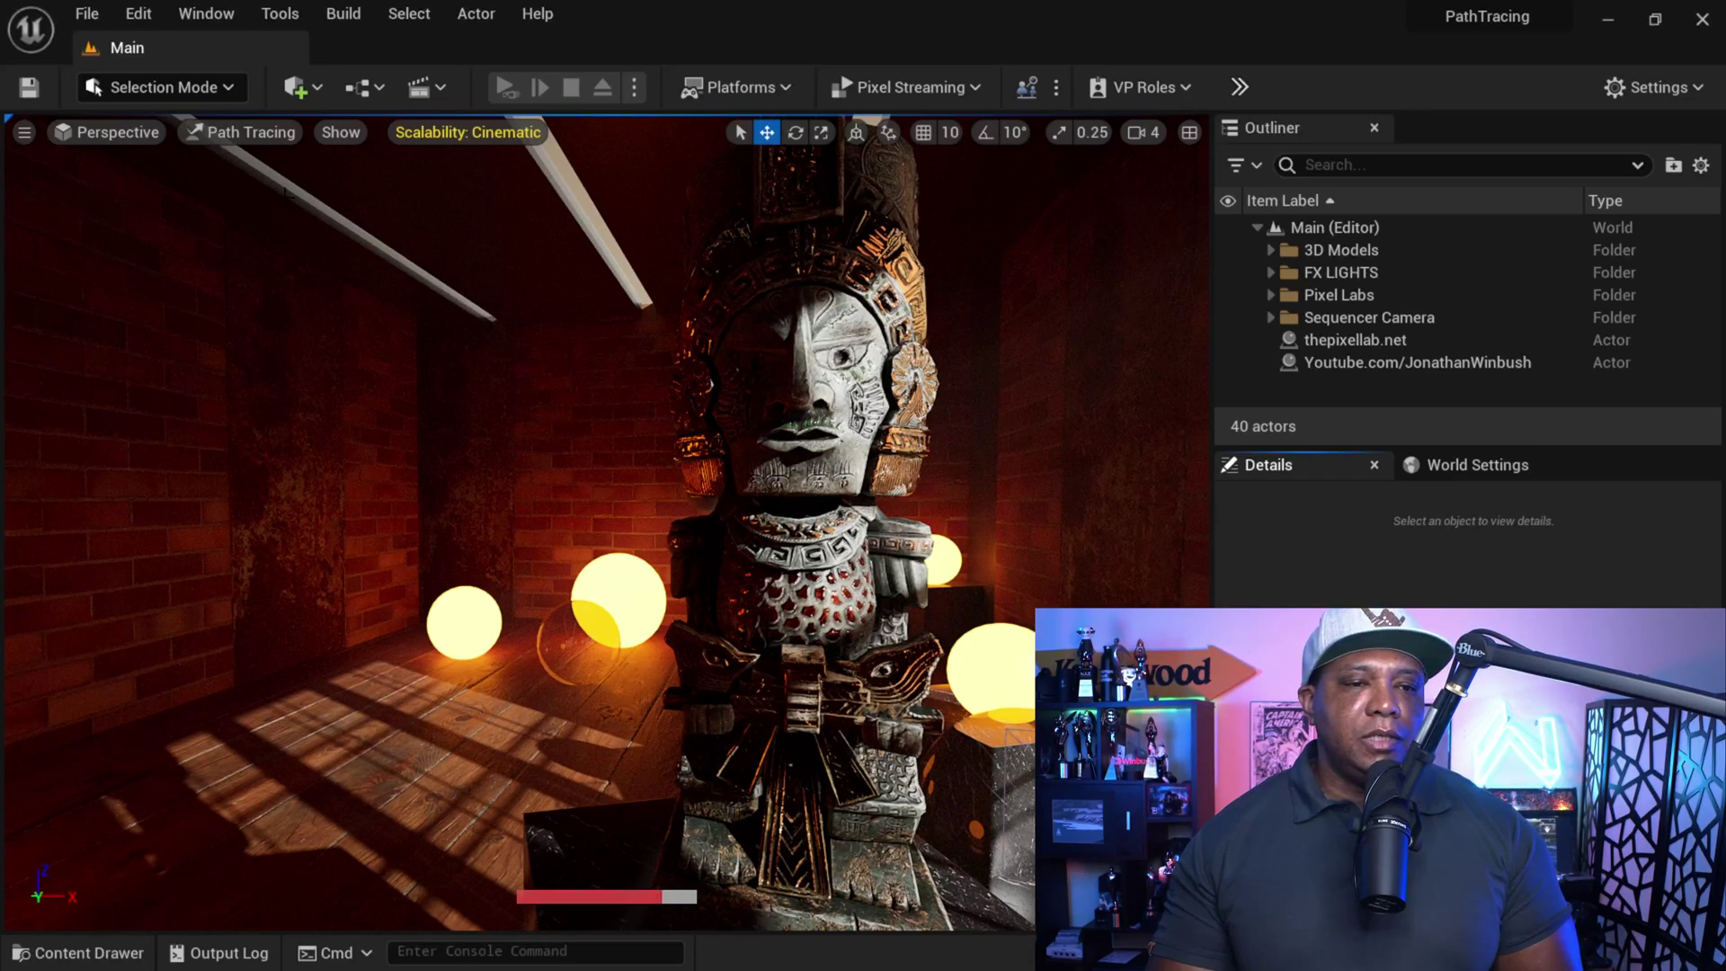
click(241, 132)
click(259, 193)
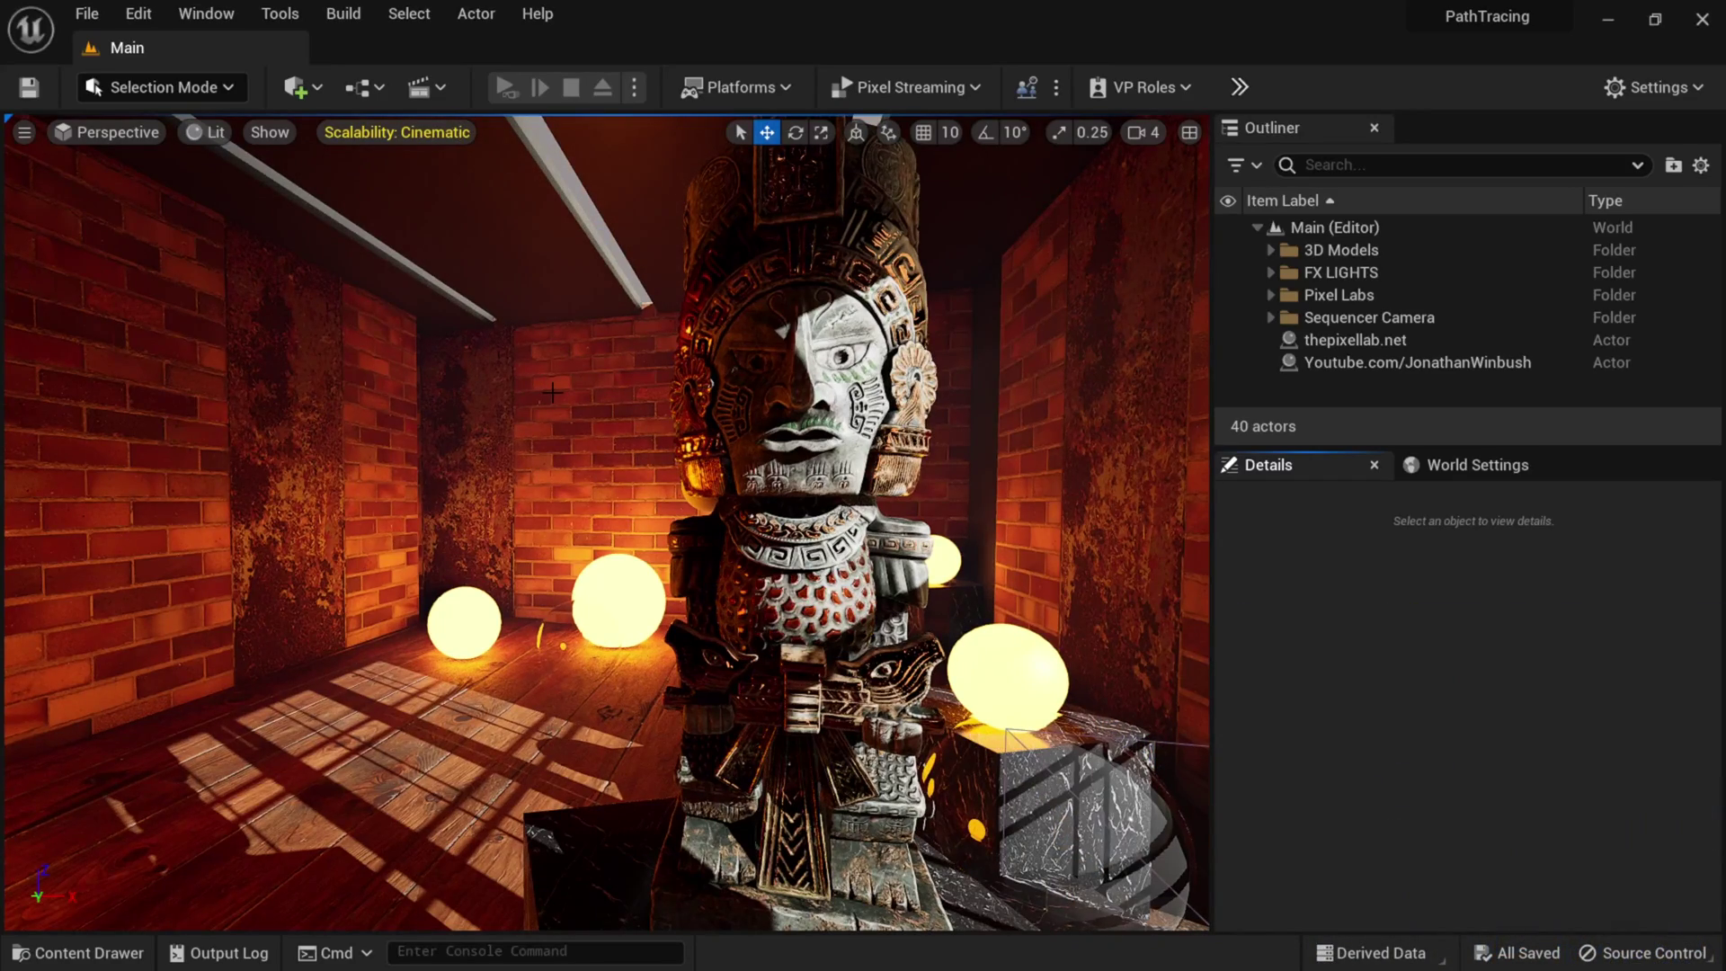
Reframe the room around the totem statue and preview it in the Path Tracing view mode.
drag(629, 503, 723, 505)
scroll(717, 521, up, 5)
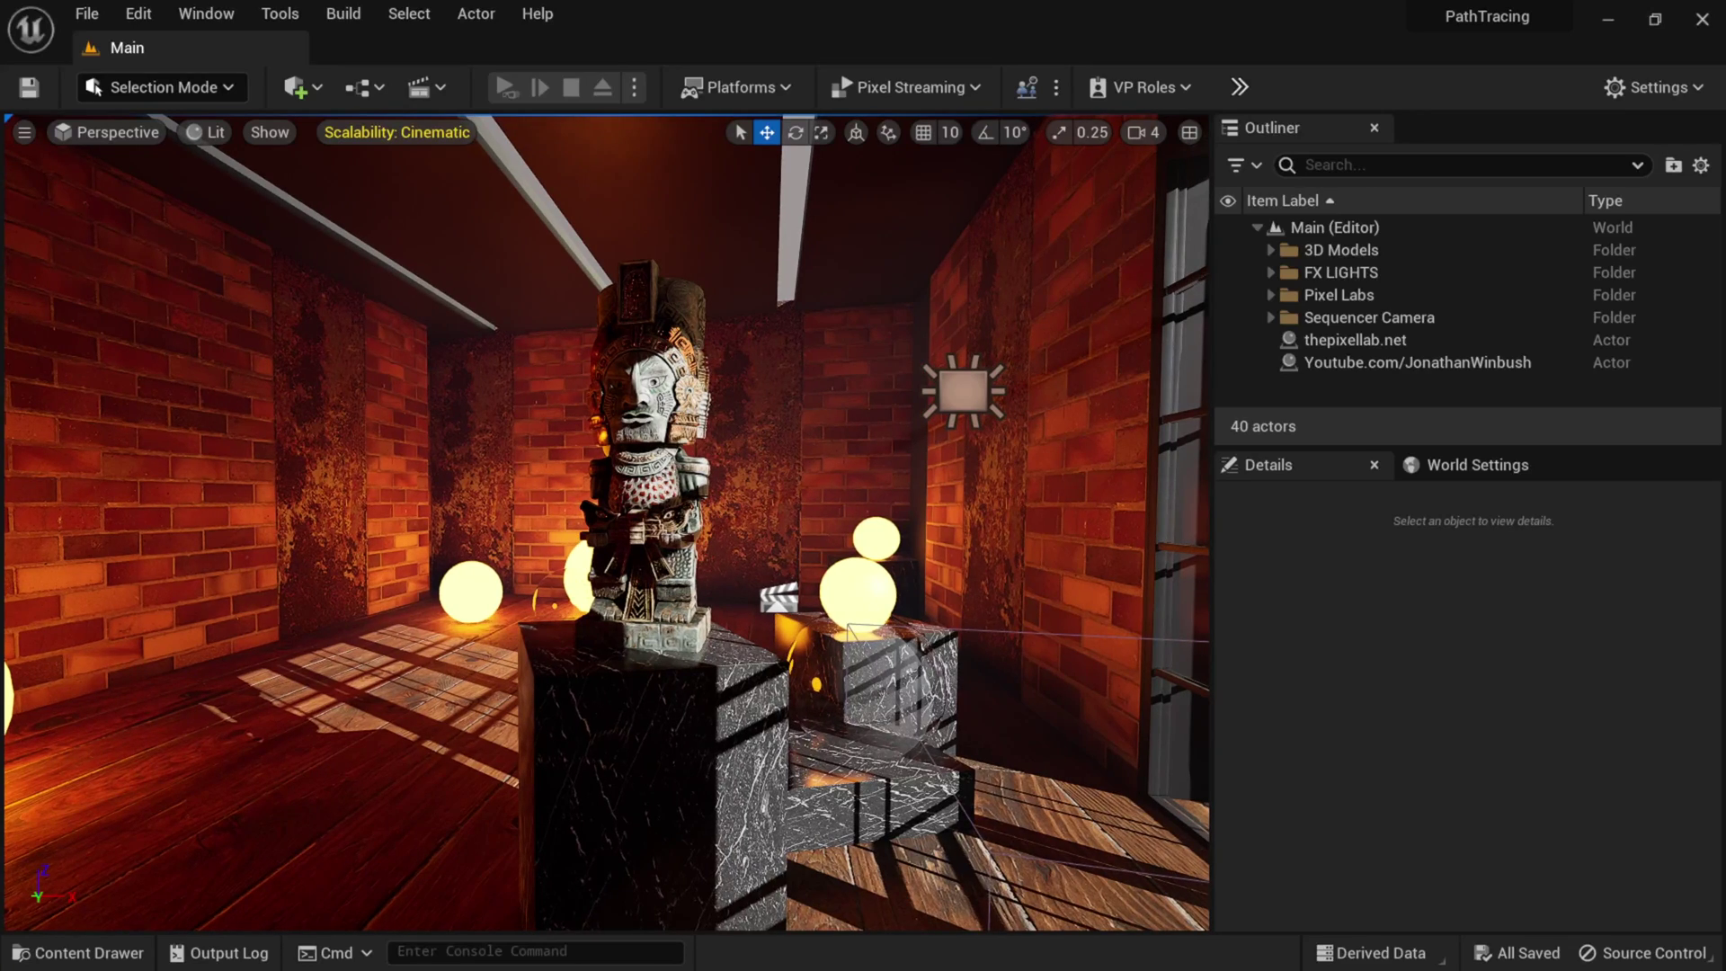
scroll(717, 522, up, 5)
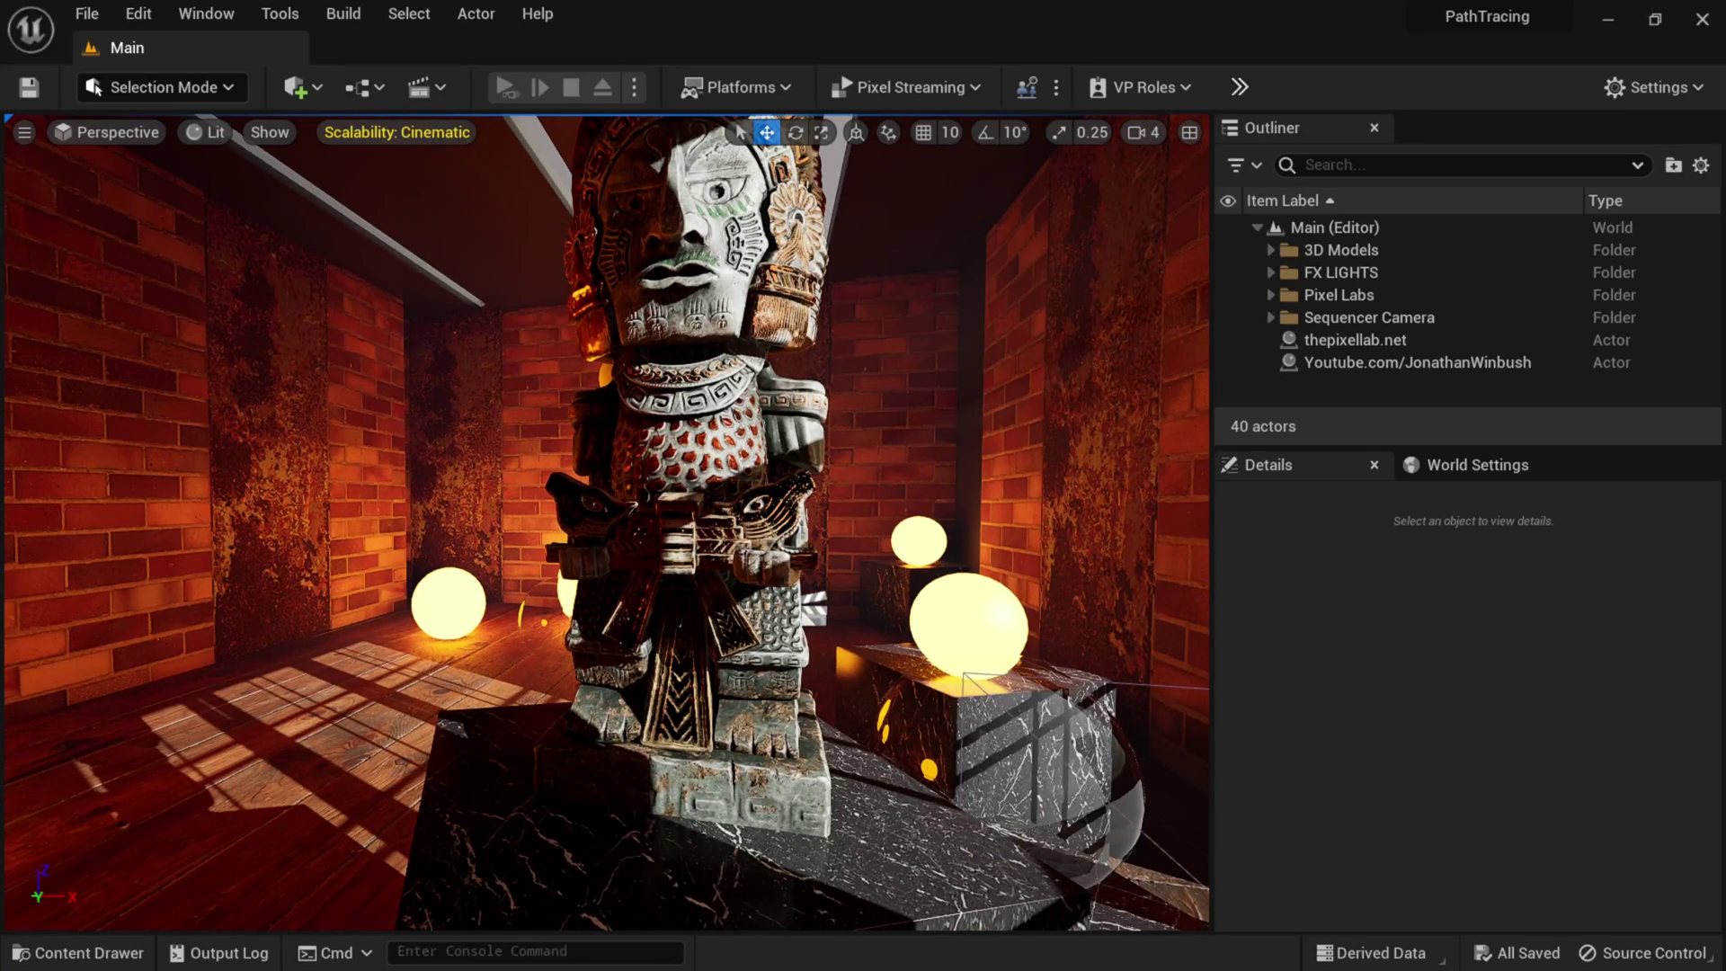
drag(716, 521, 707, 525)
click(214, 132)
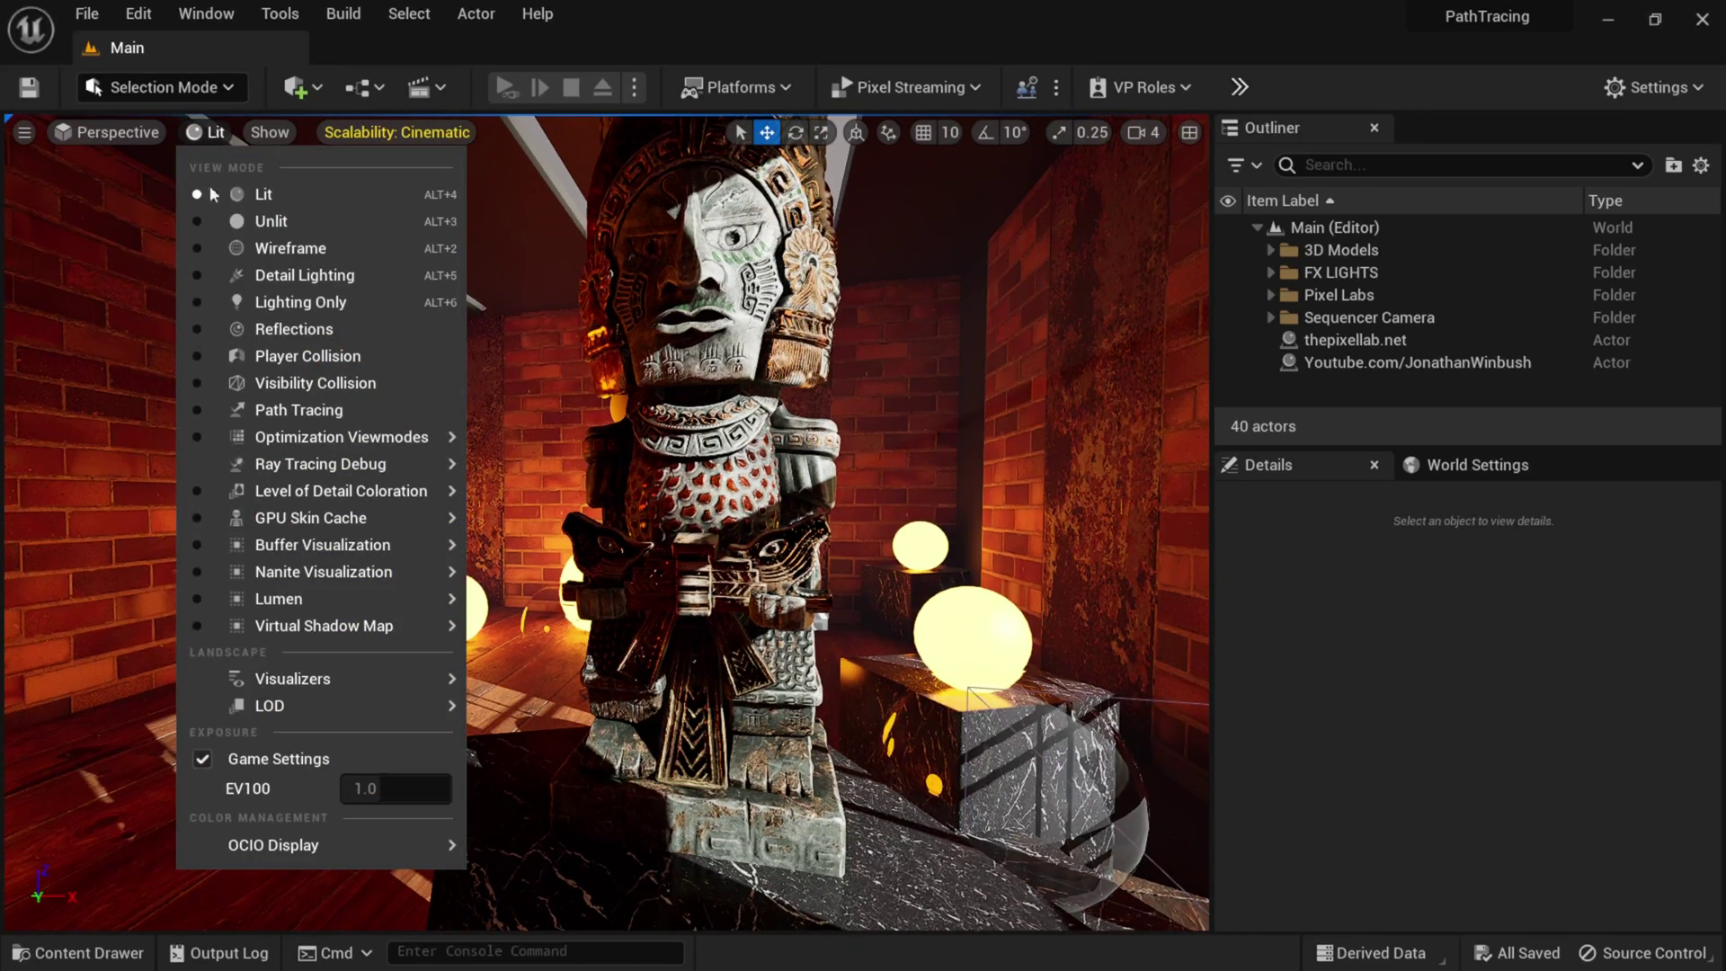
click(325, 412)
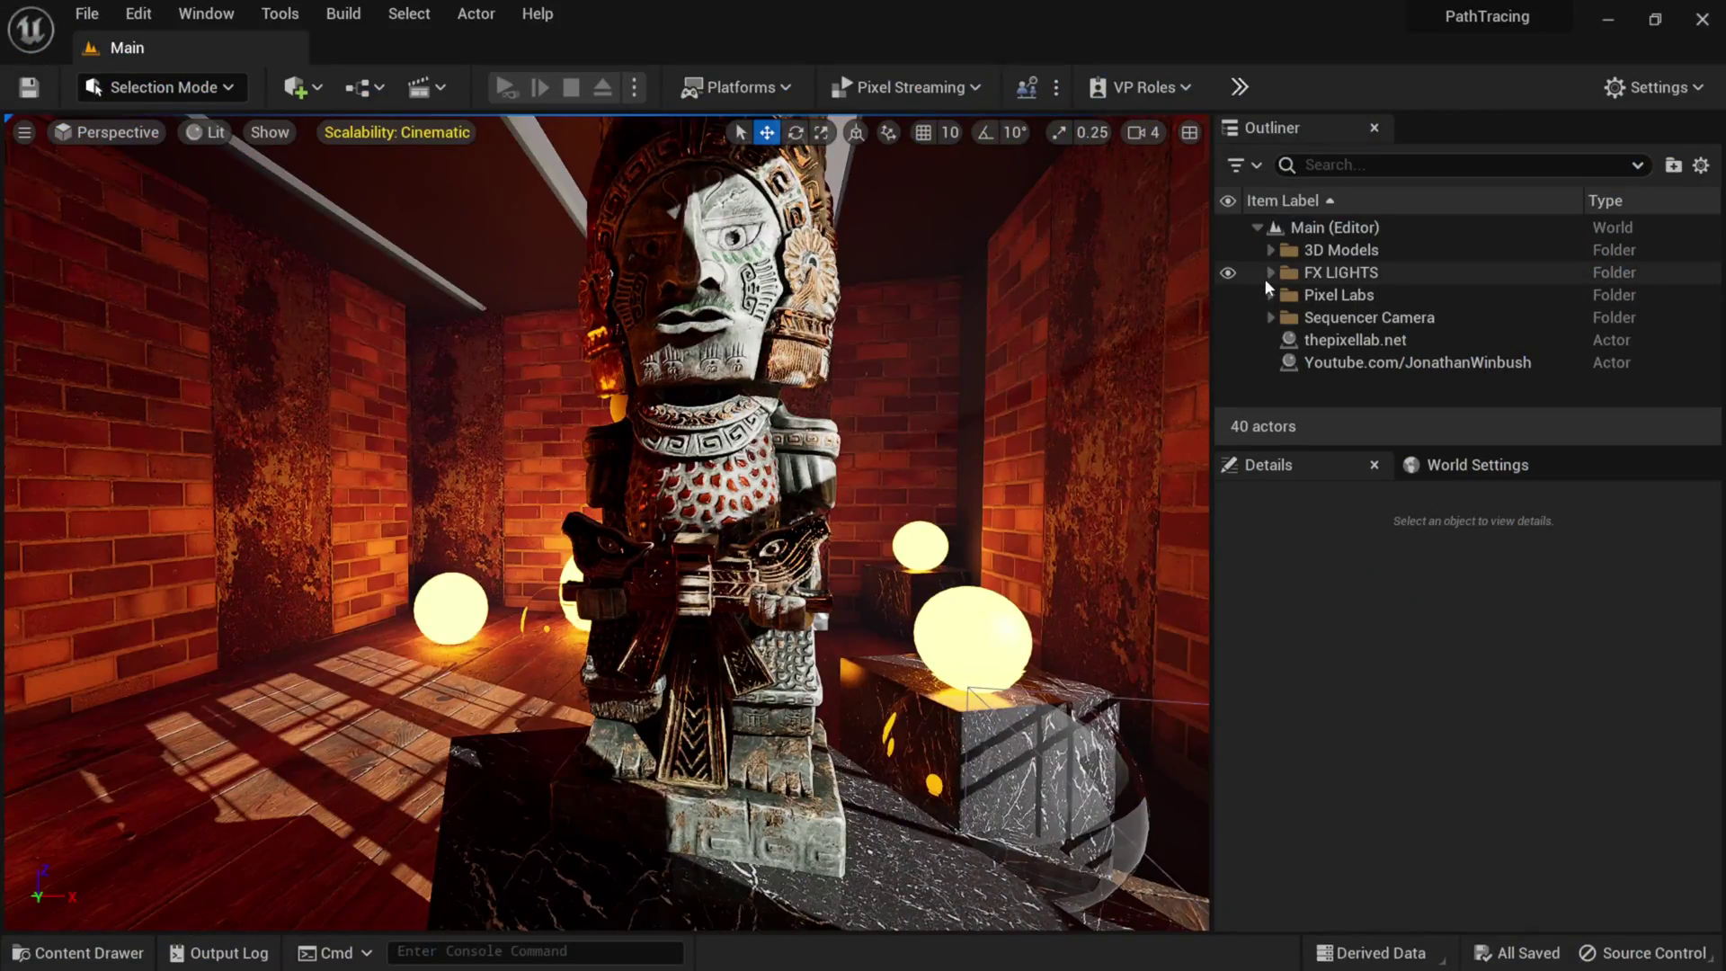
Select the PostProcessVolume in the FX LIGHTS folder and filter its details for "path tracing".
click(1271, 272)
click(1382, 281)
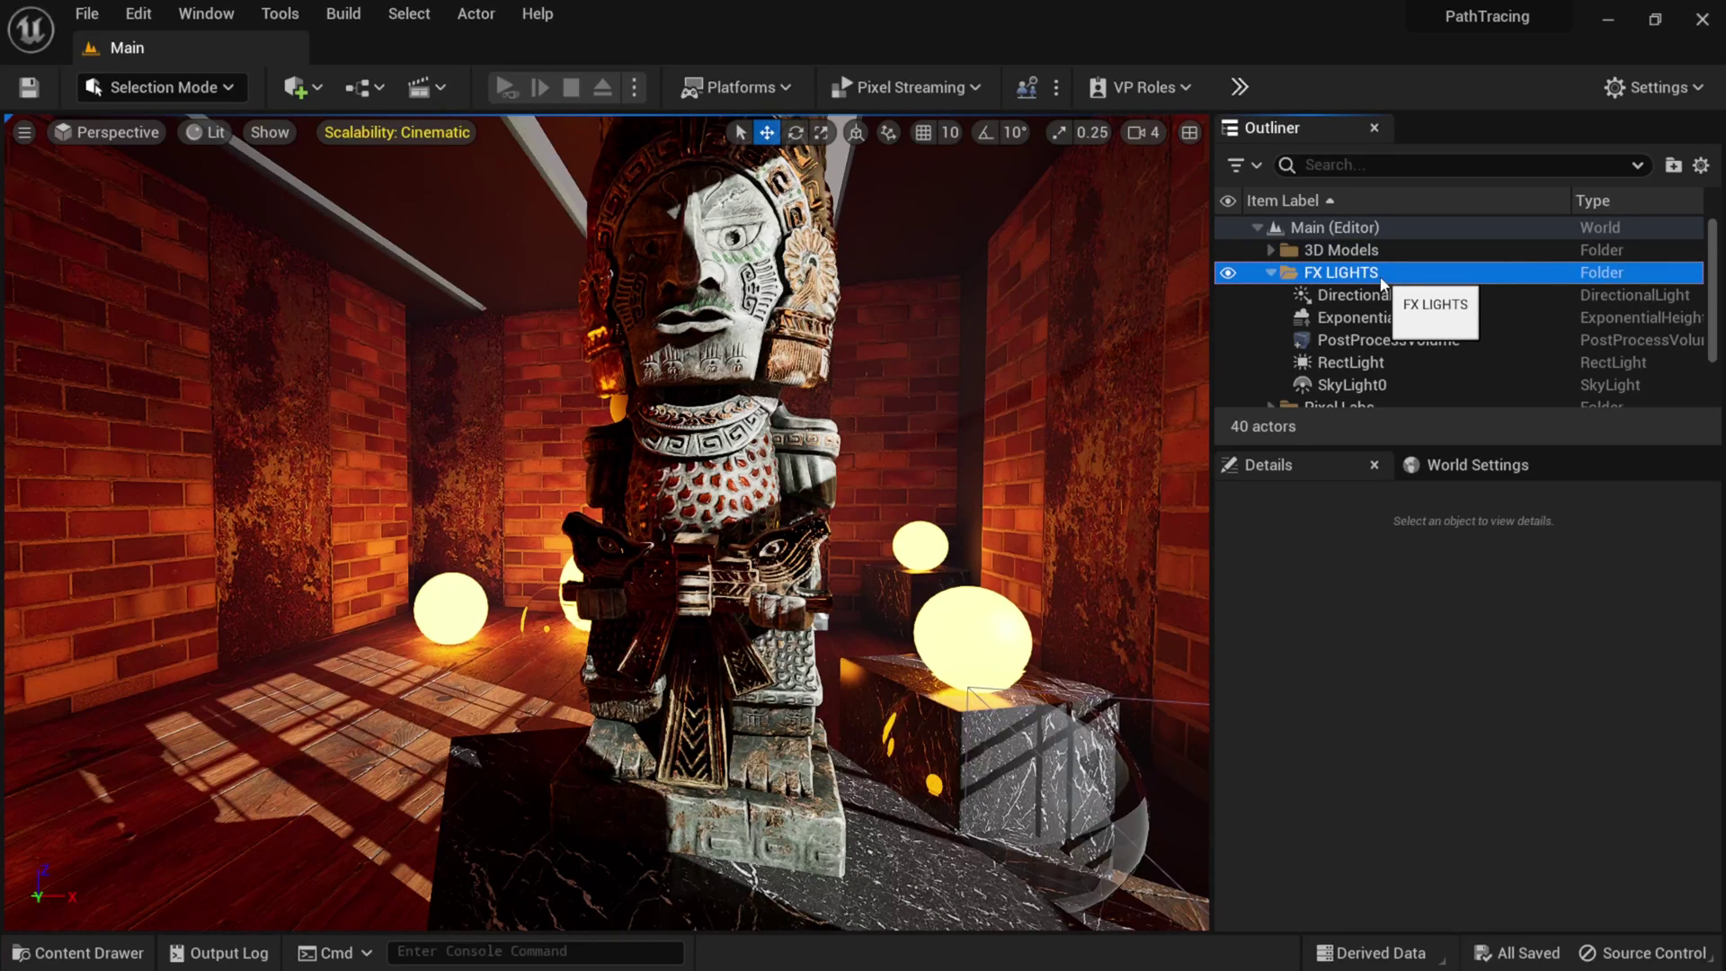
click(1387, 341)
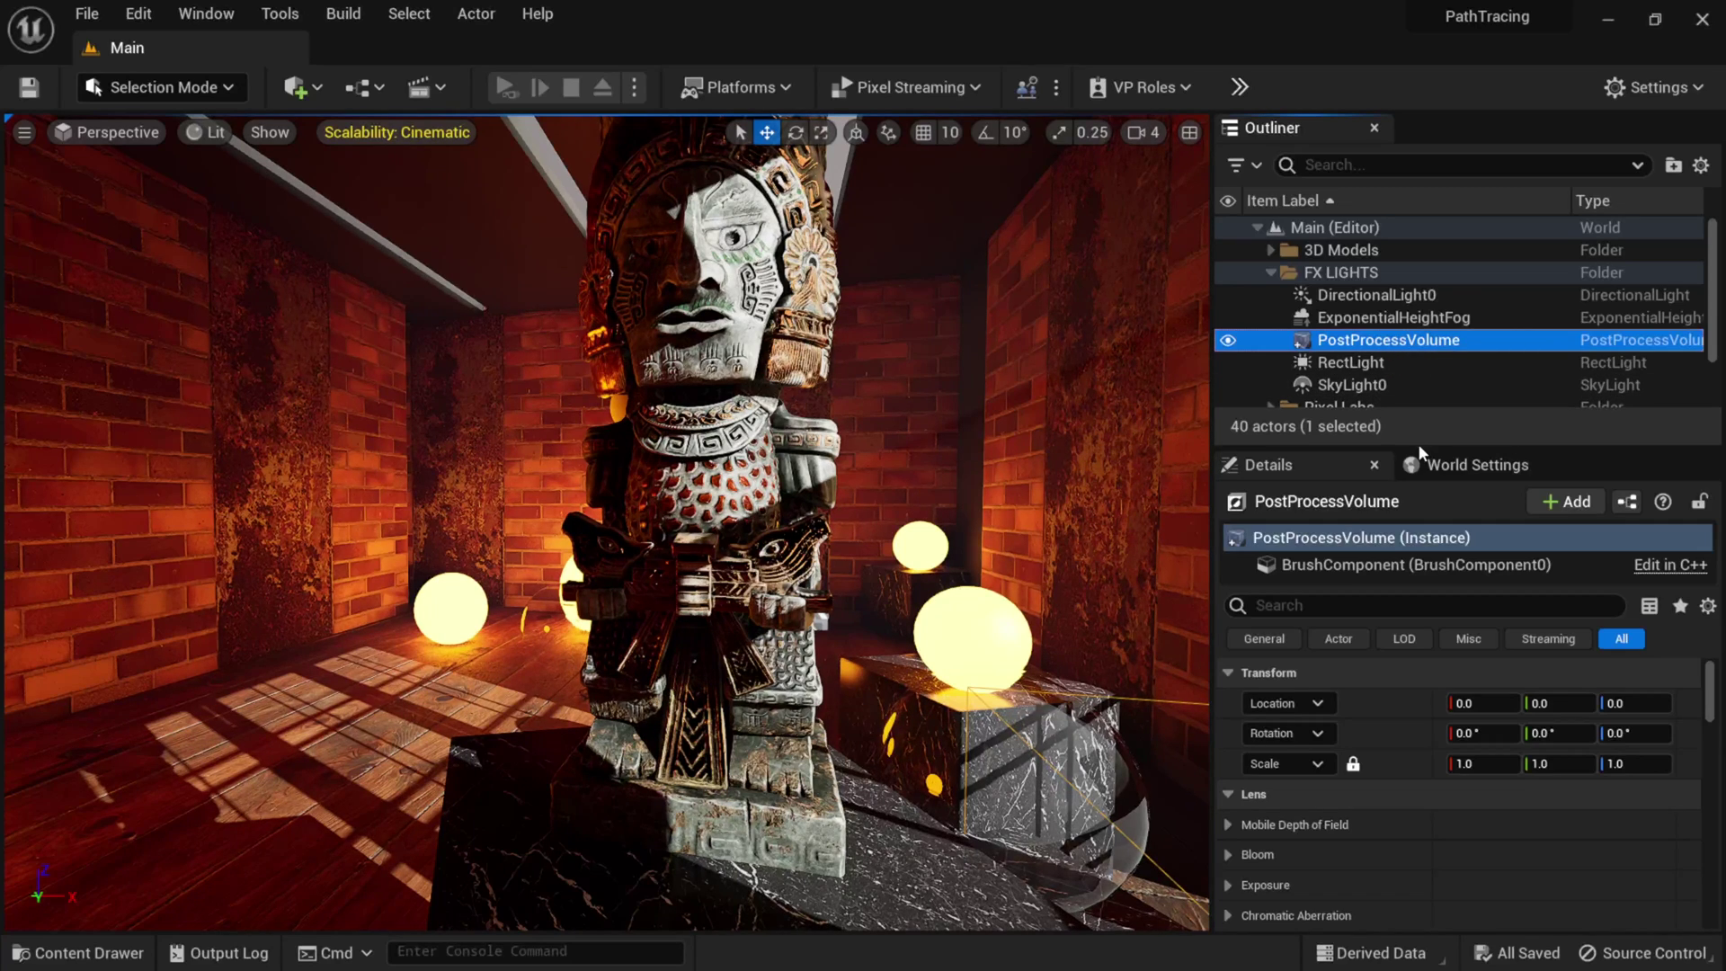
drag(1417, 444, 1416, 408)
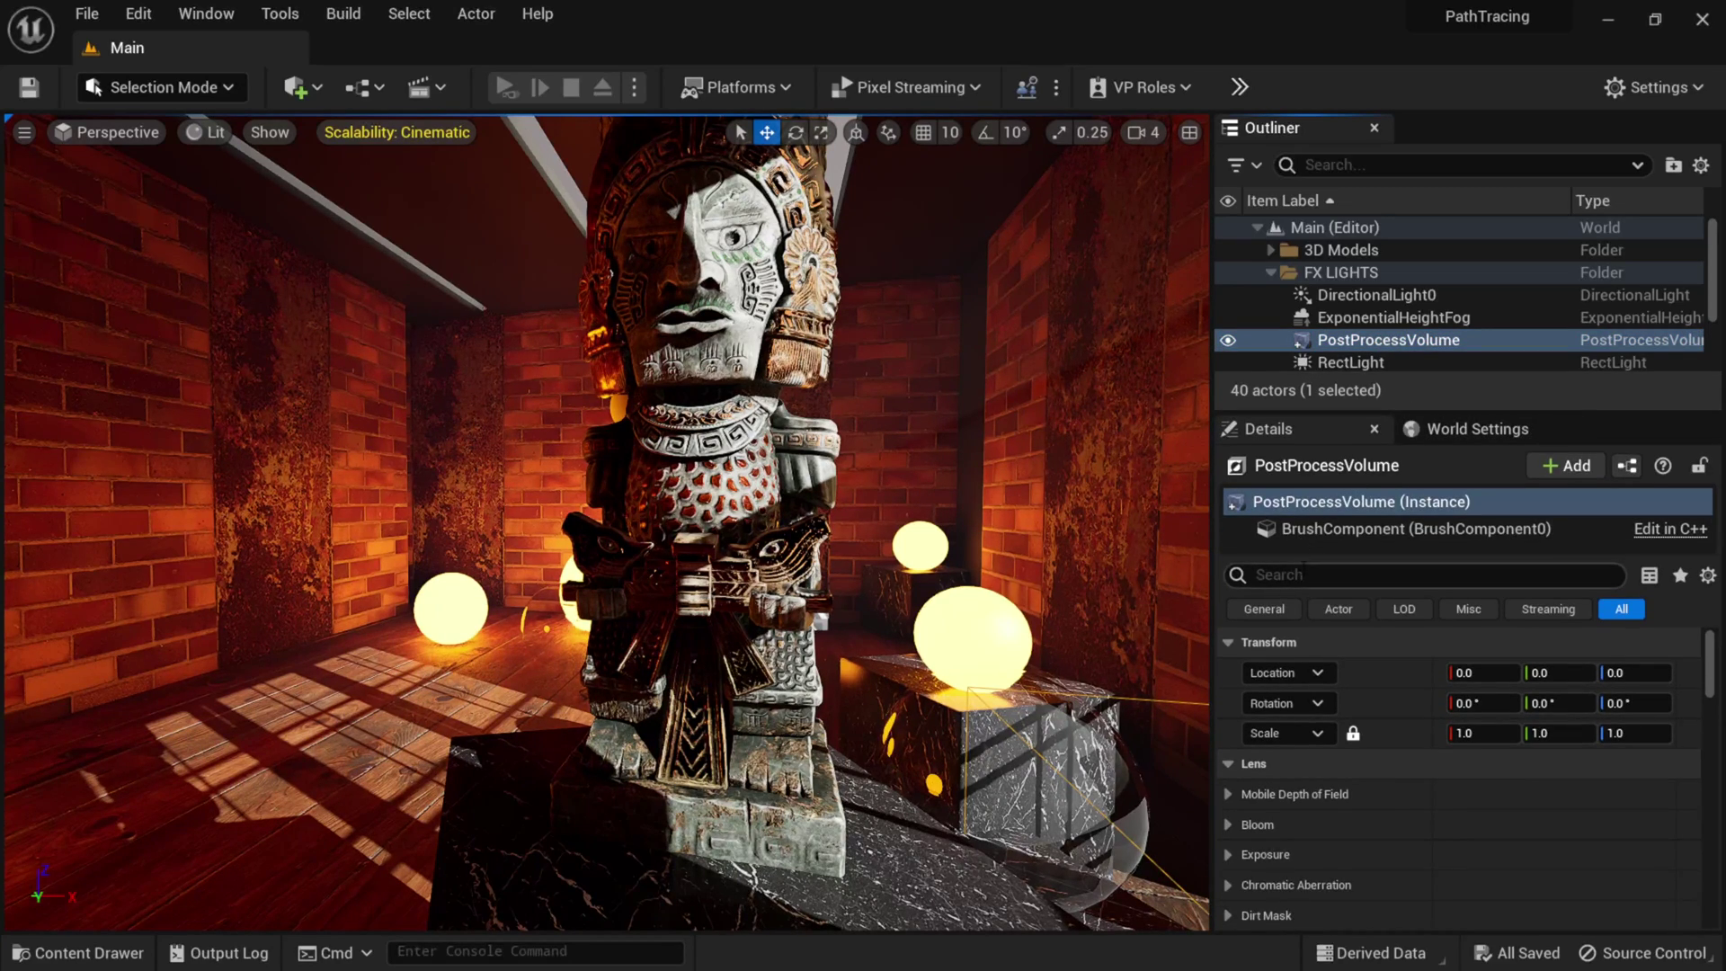
click(1304, 574)
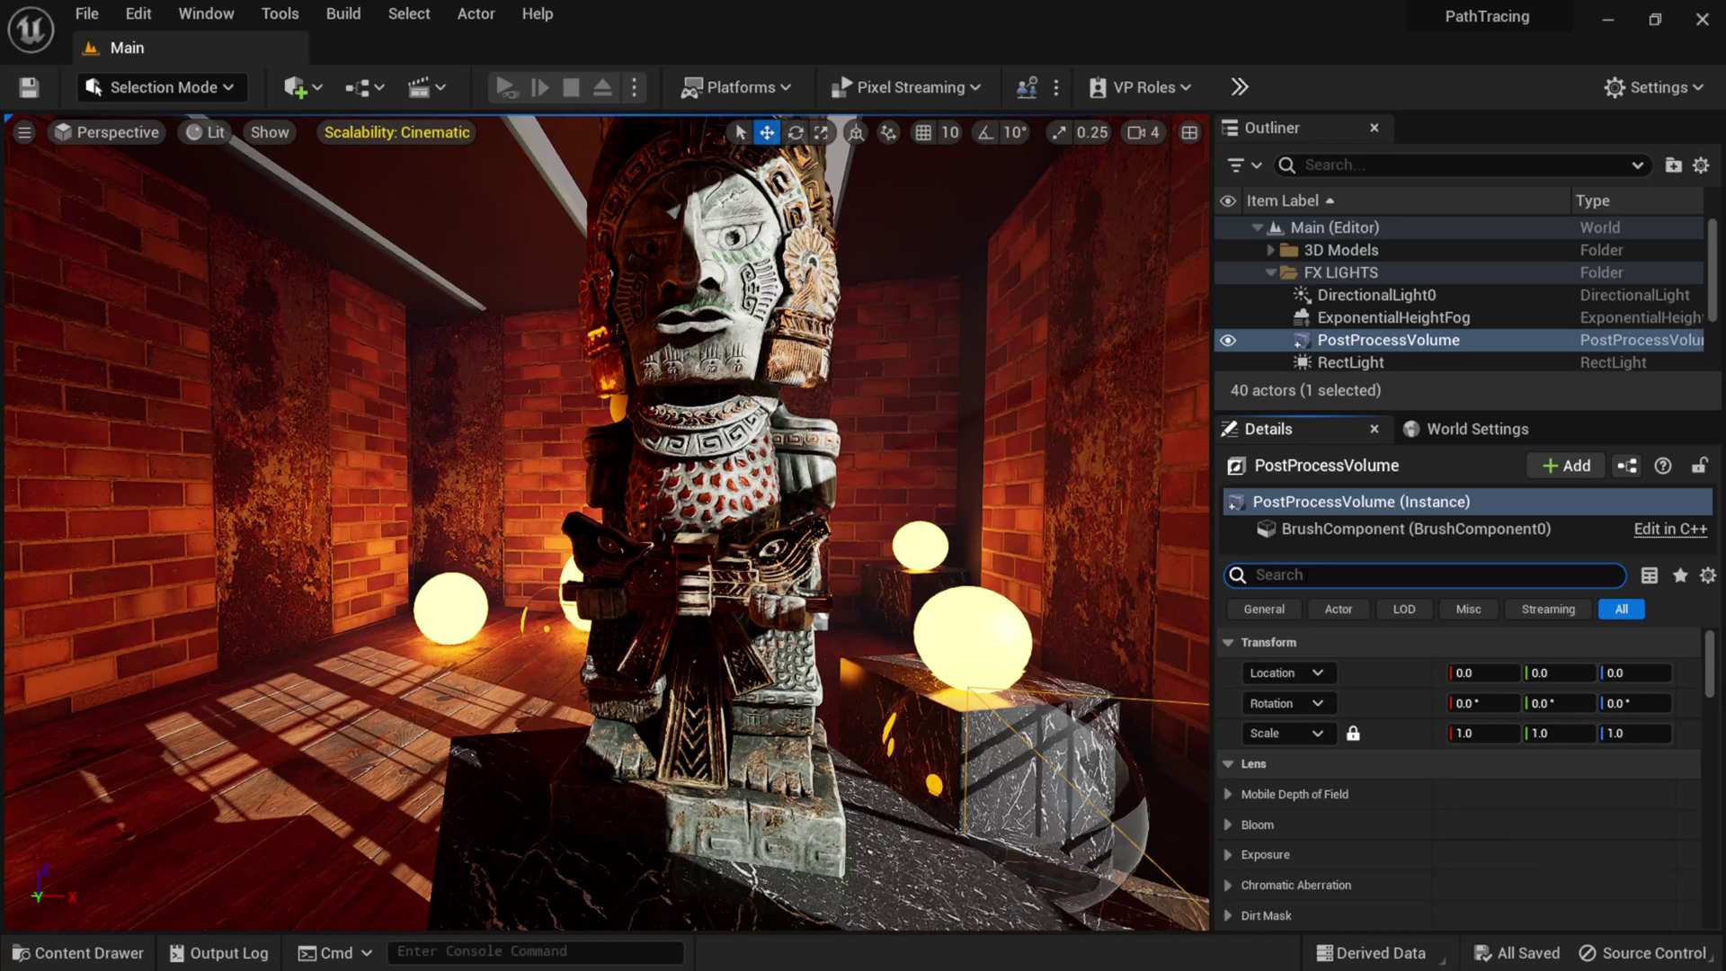
text(path tracing)
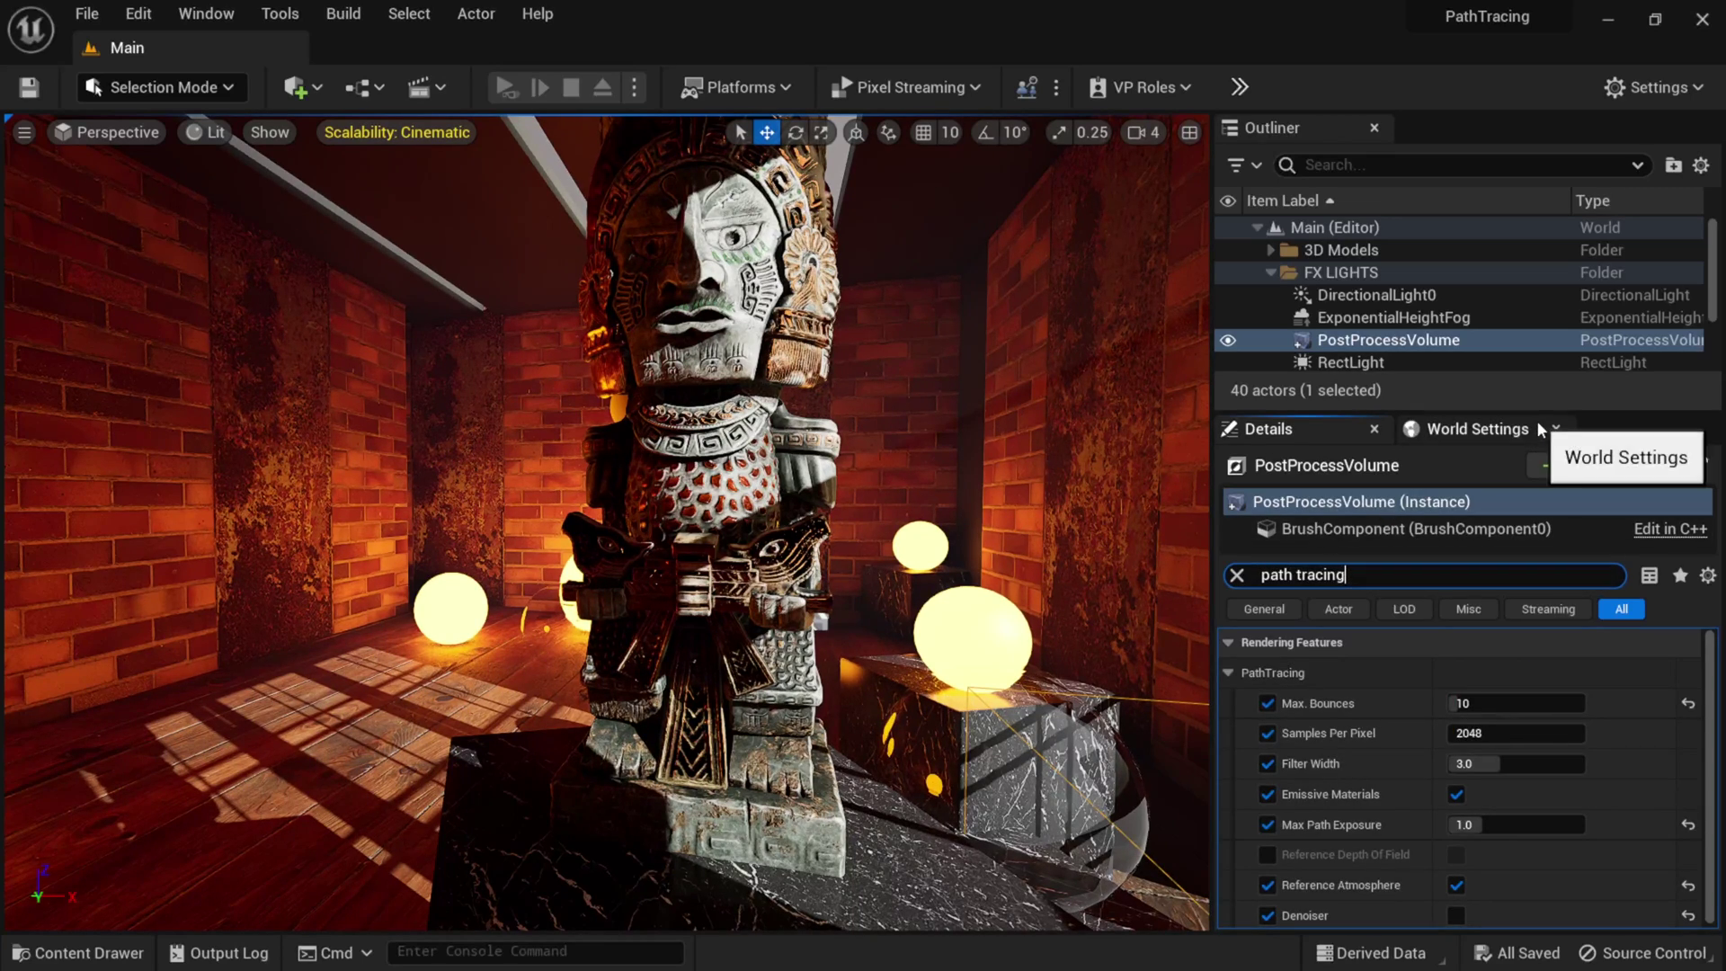
drag(1536, 402, 1529, 261)
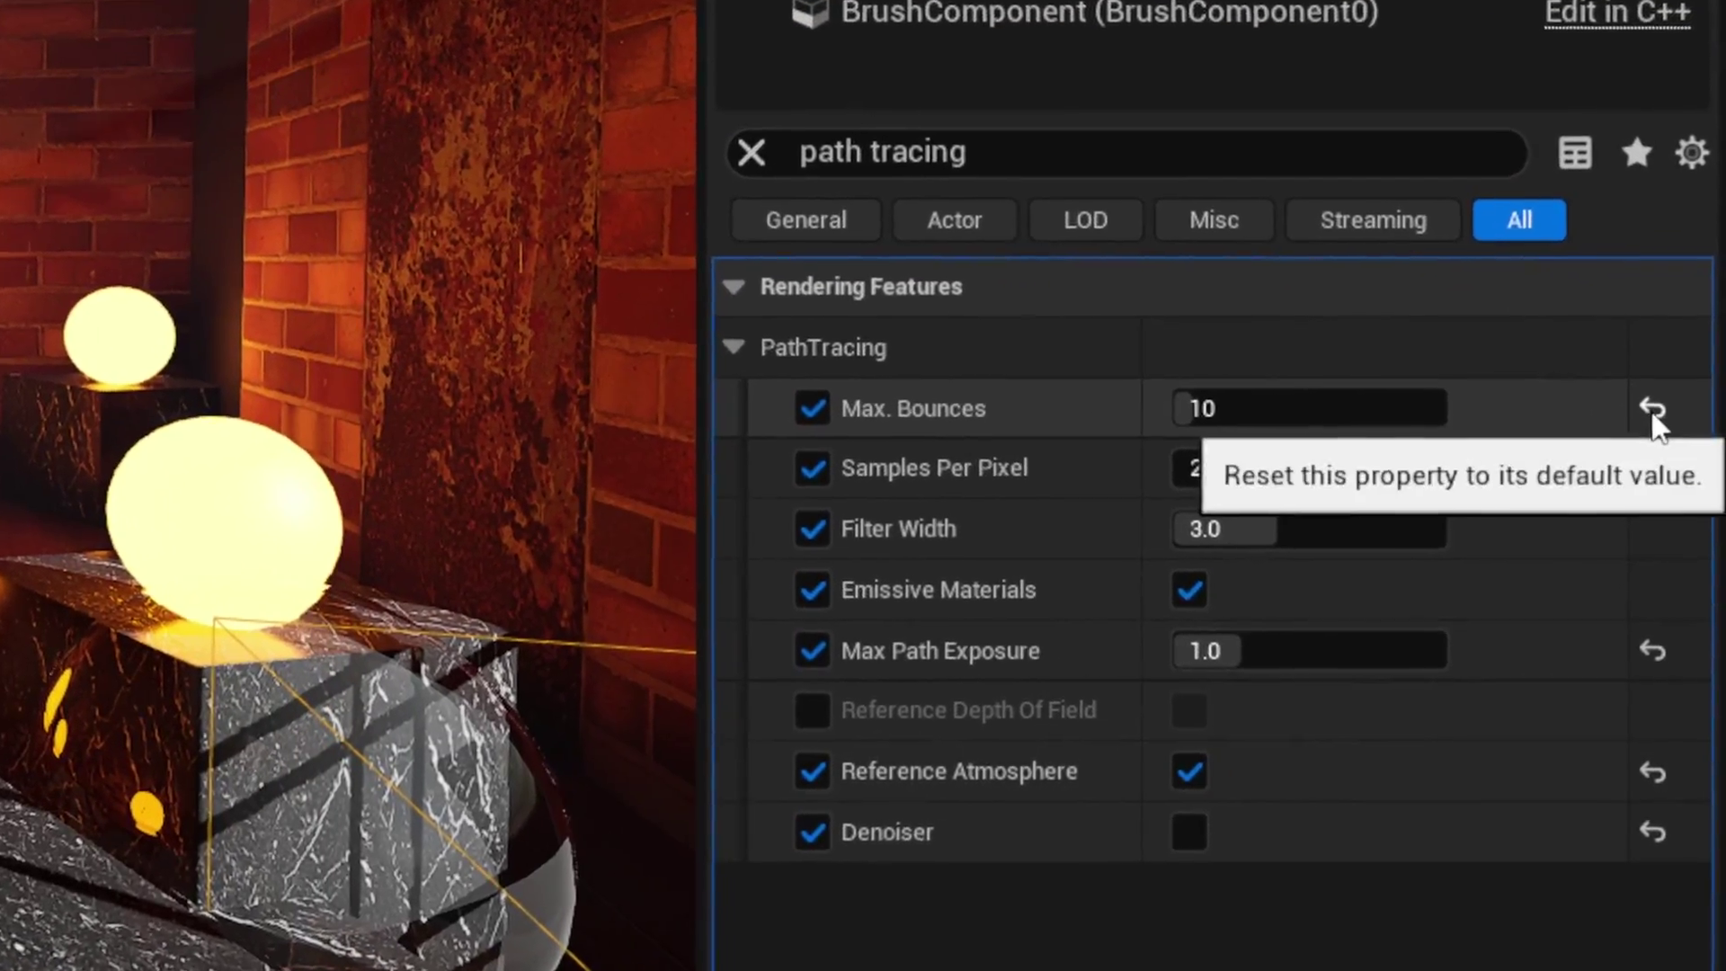
Reset the post process volume's path tracing Max. Bounces to its default and set it back to 10.
click(1652, 410)
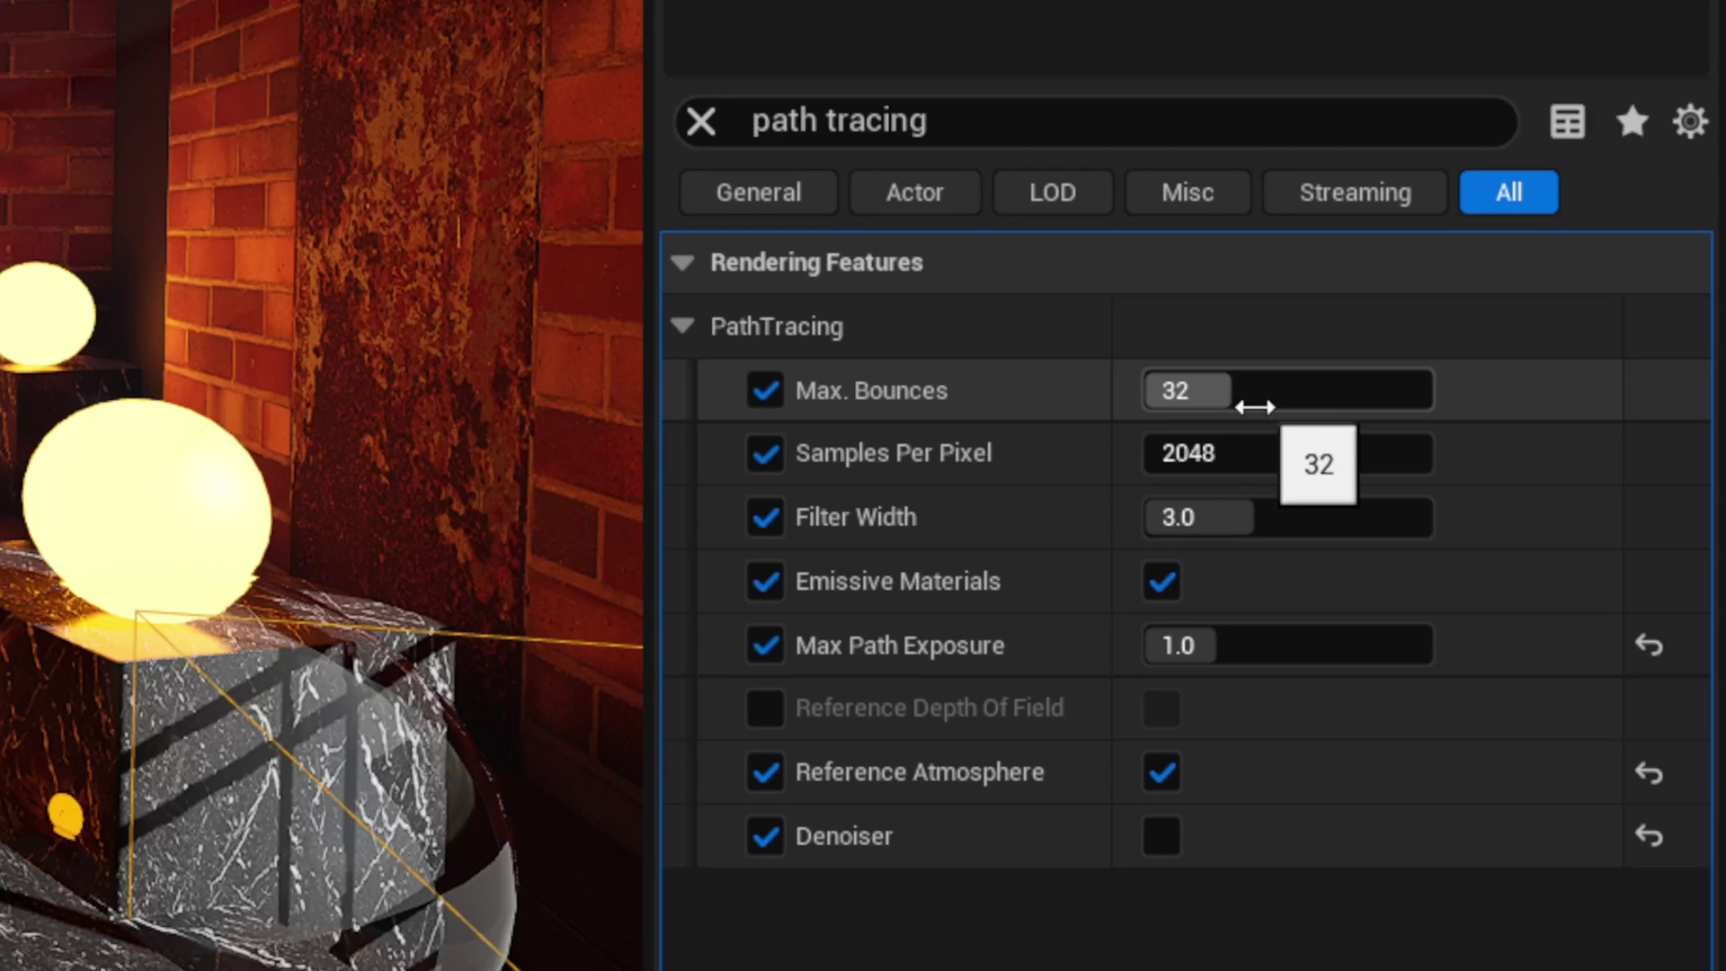
click(1195, 395)
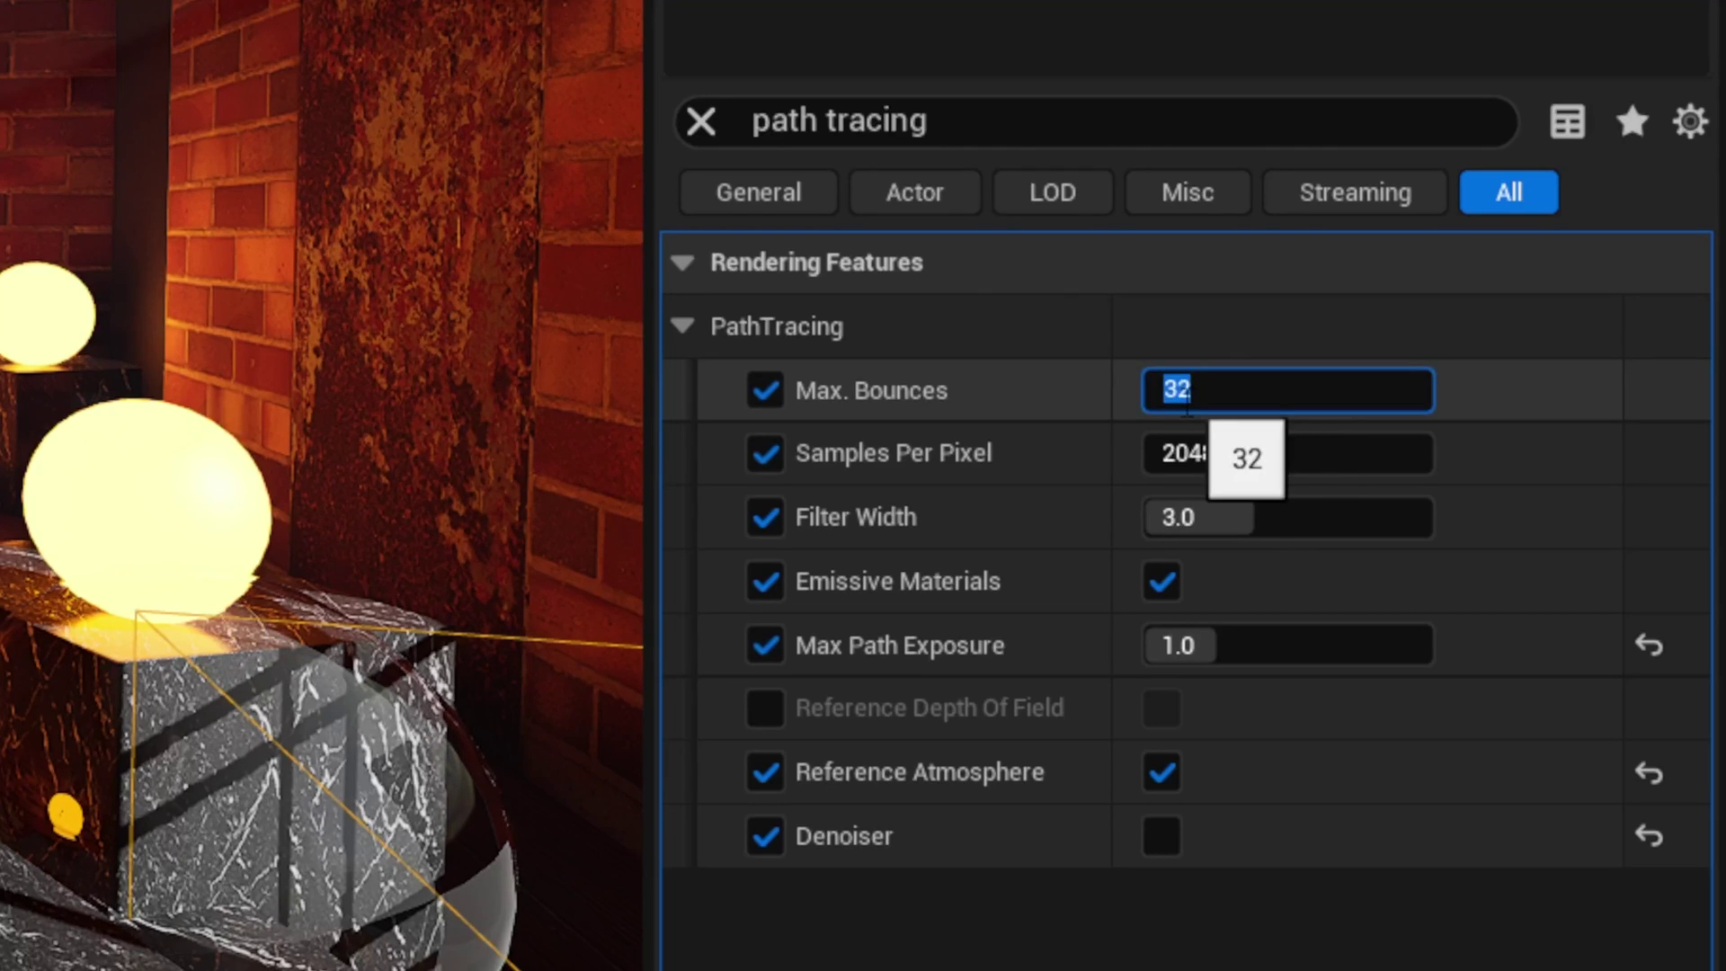
text(10)
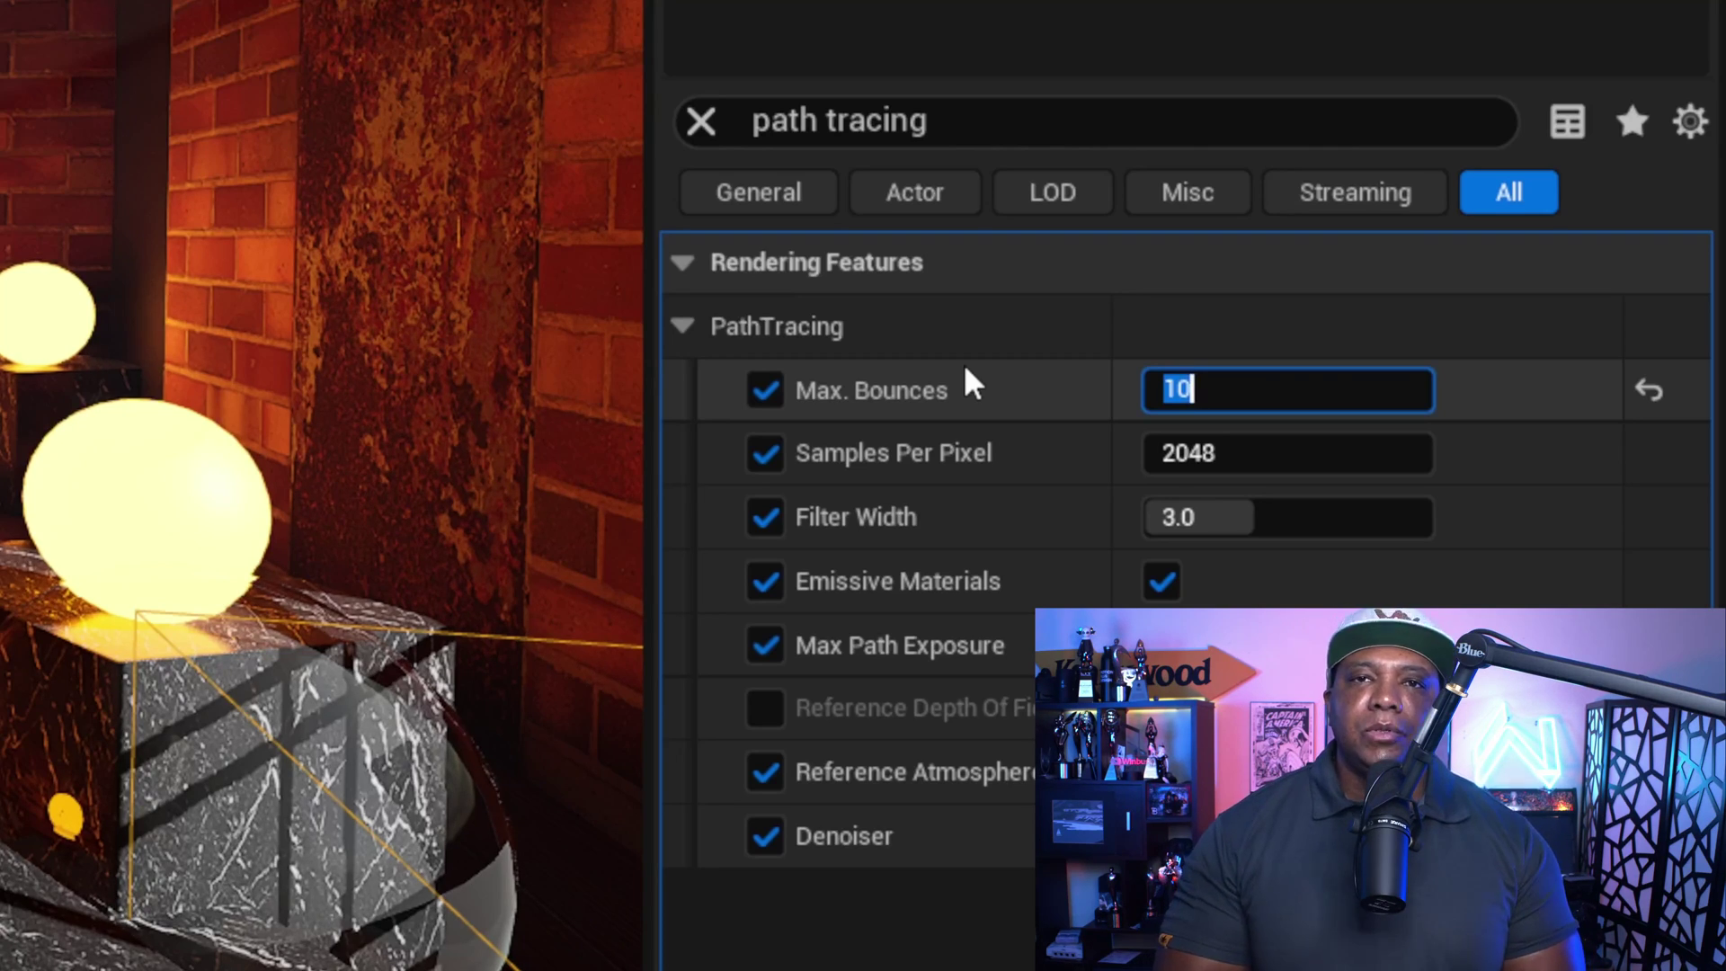
click(1496, 451)
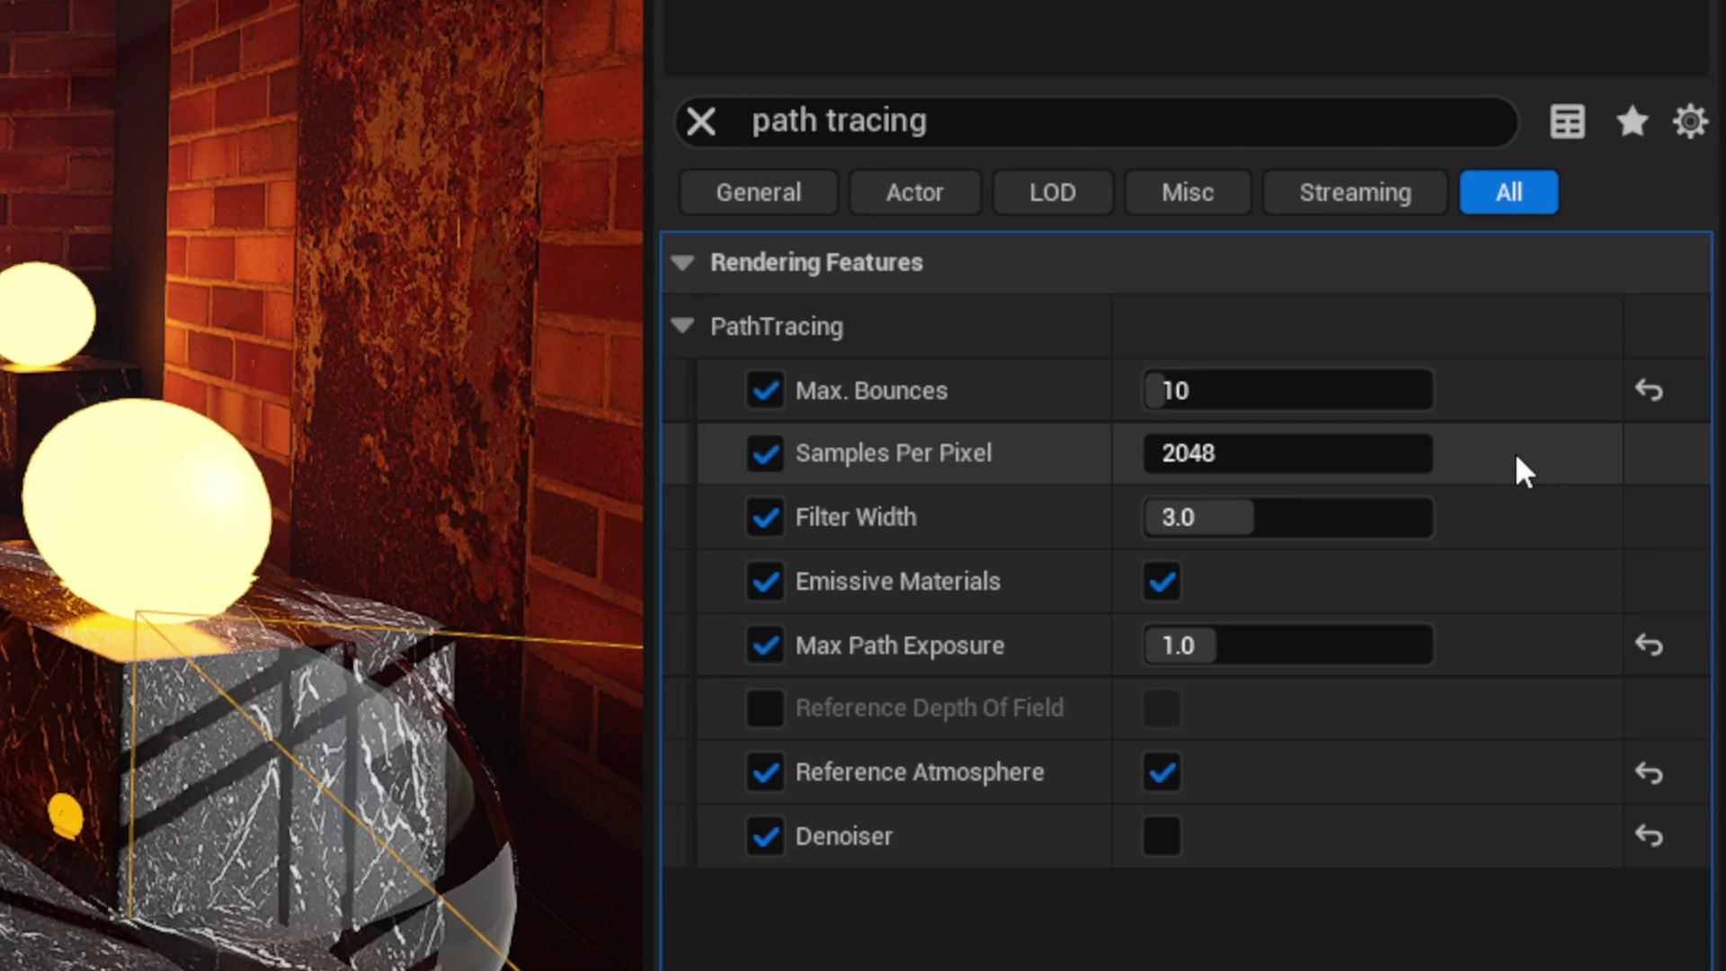
mouse_move(873, 531)
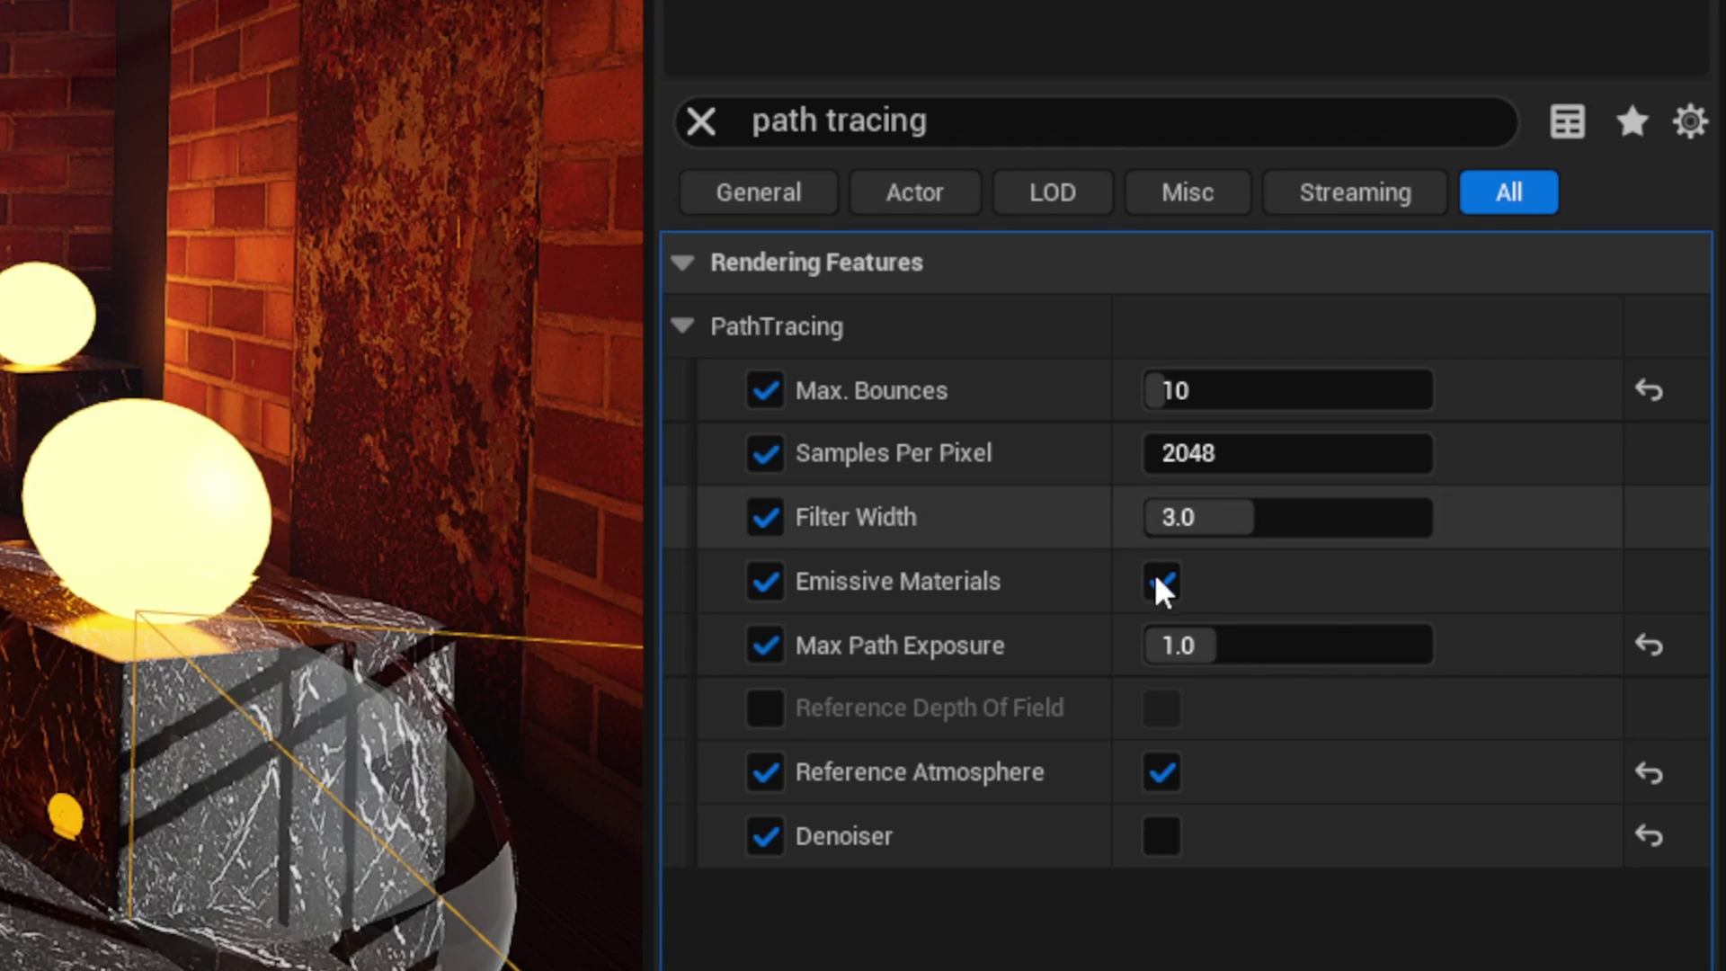
Reset the post process volume's path tracing Max Path Exposure to its default and set it back to 1.
mouse_move(849, 667)
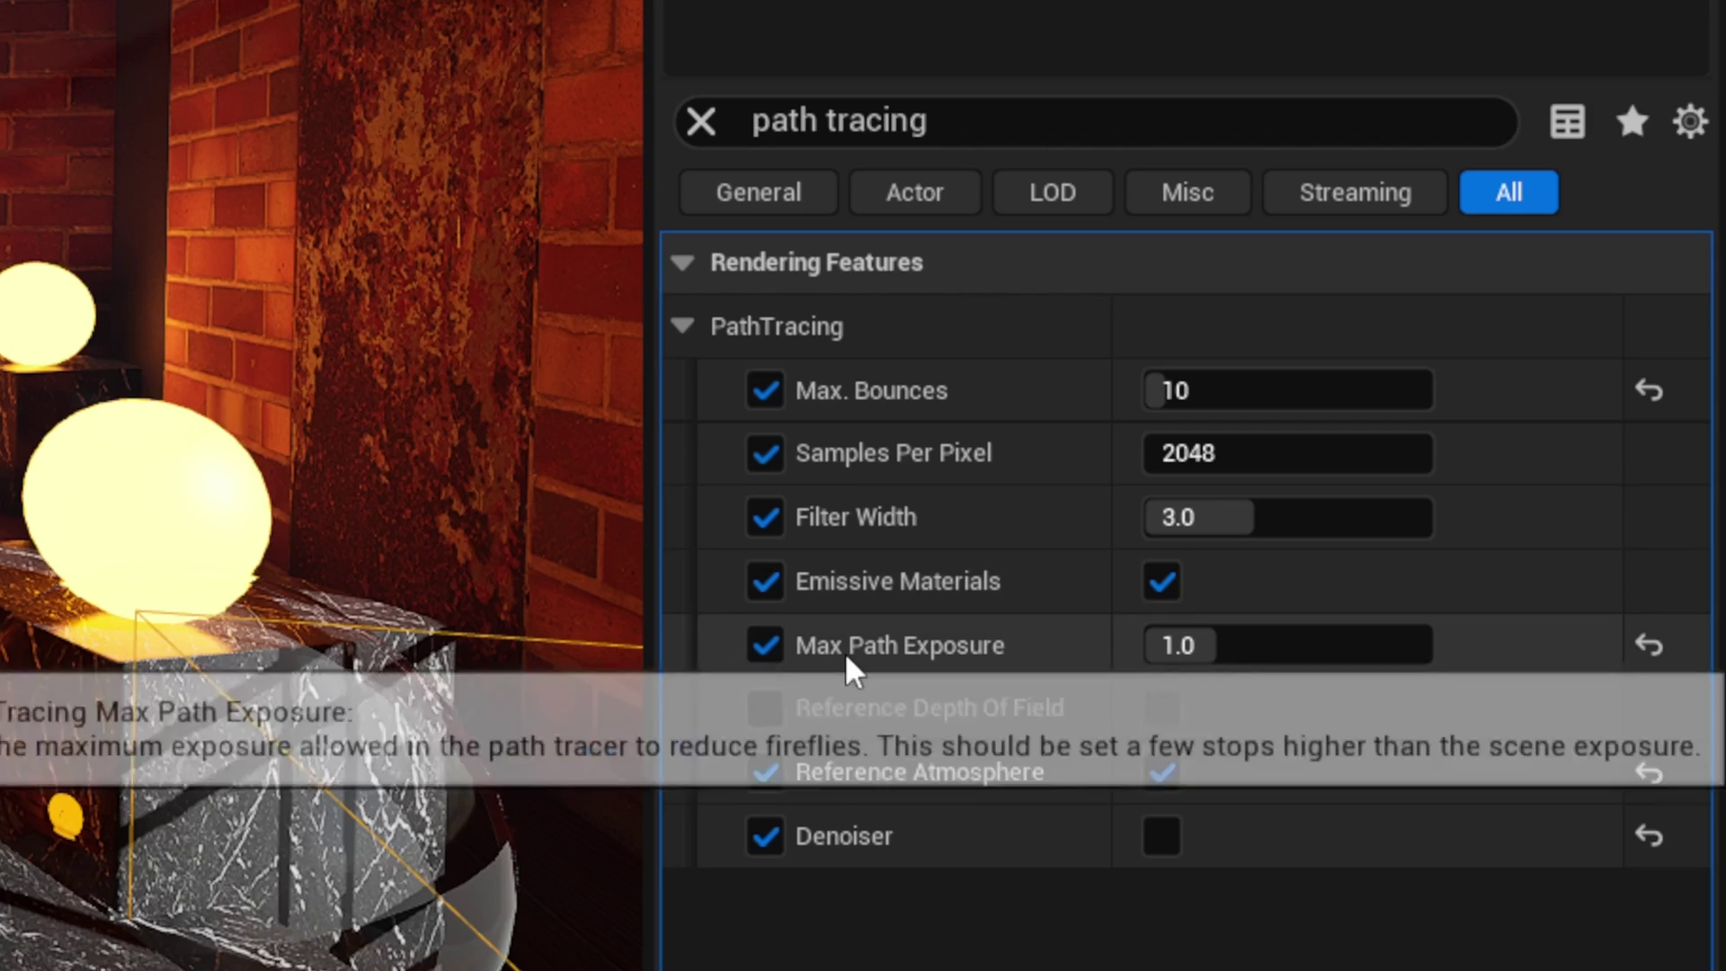
click(1649, 644)
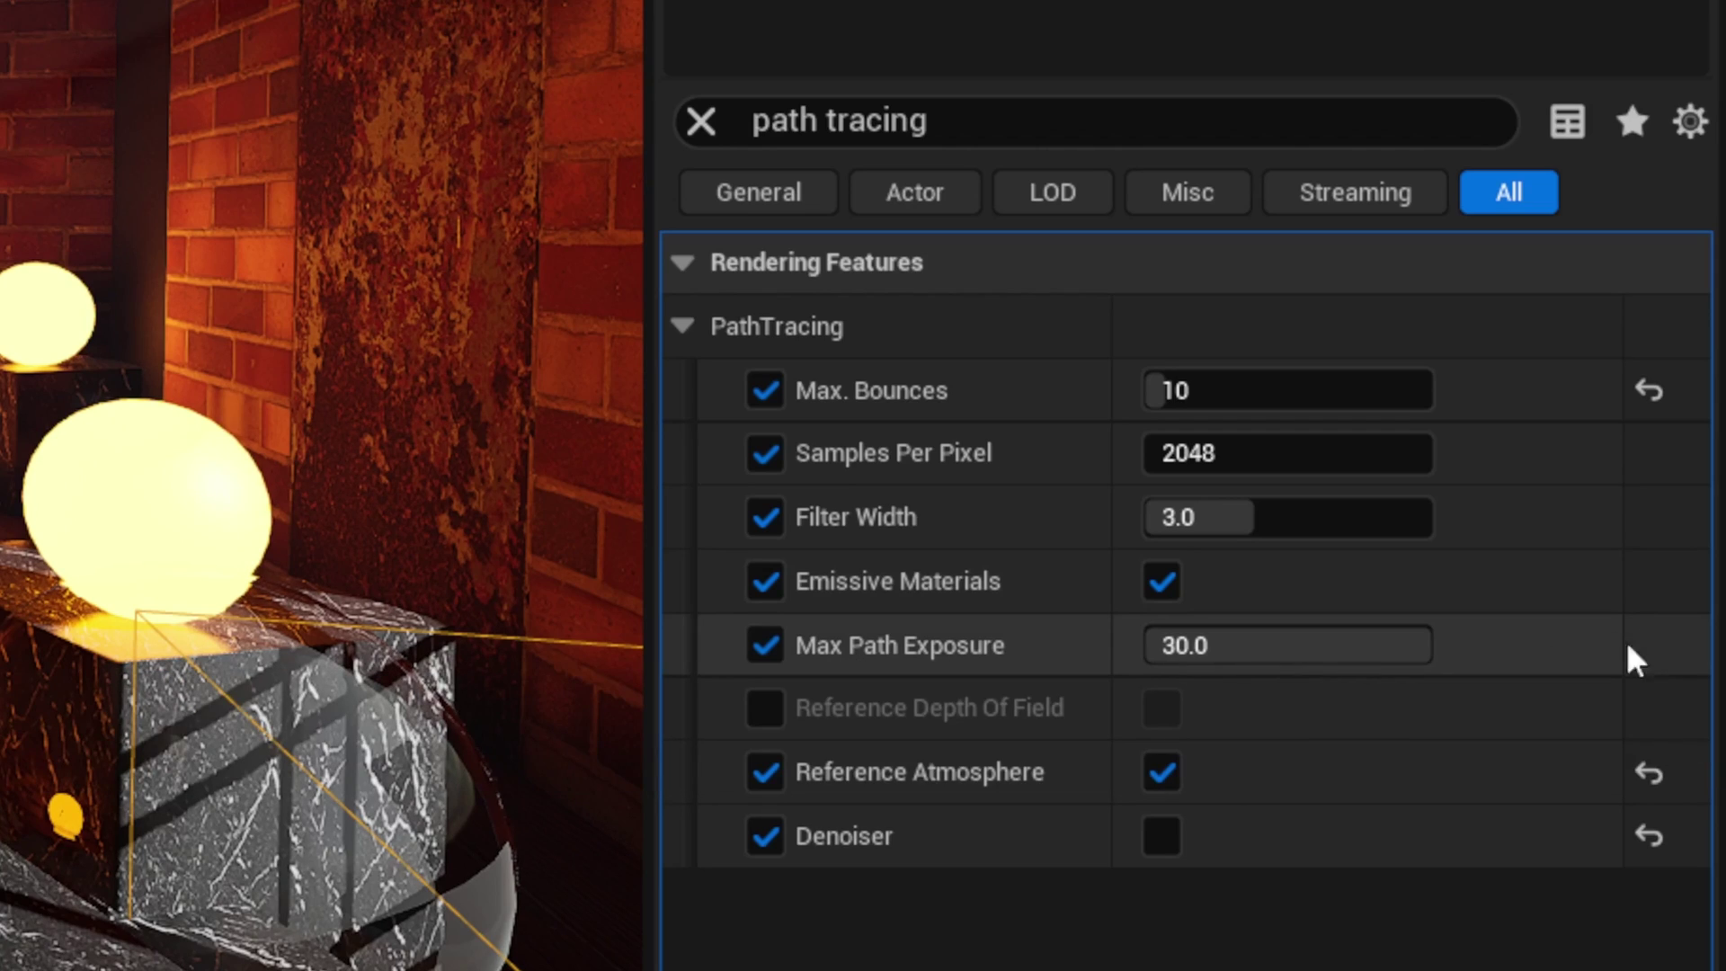
click(1205, 646)
text(1)
key(Return)
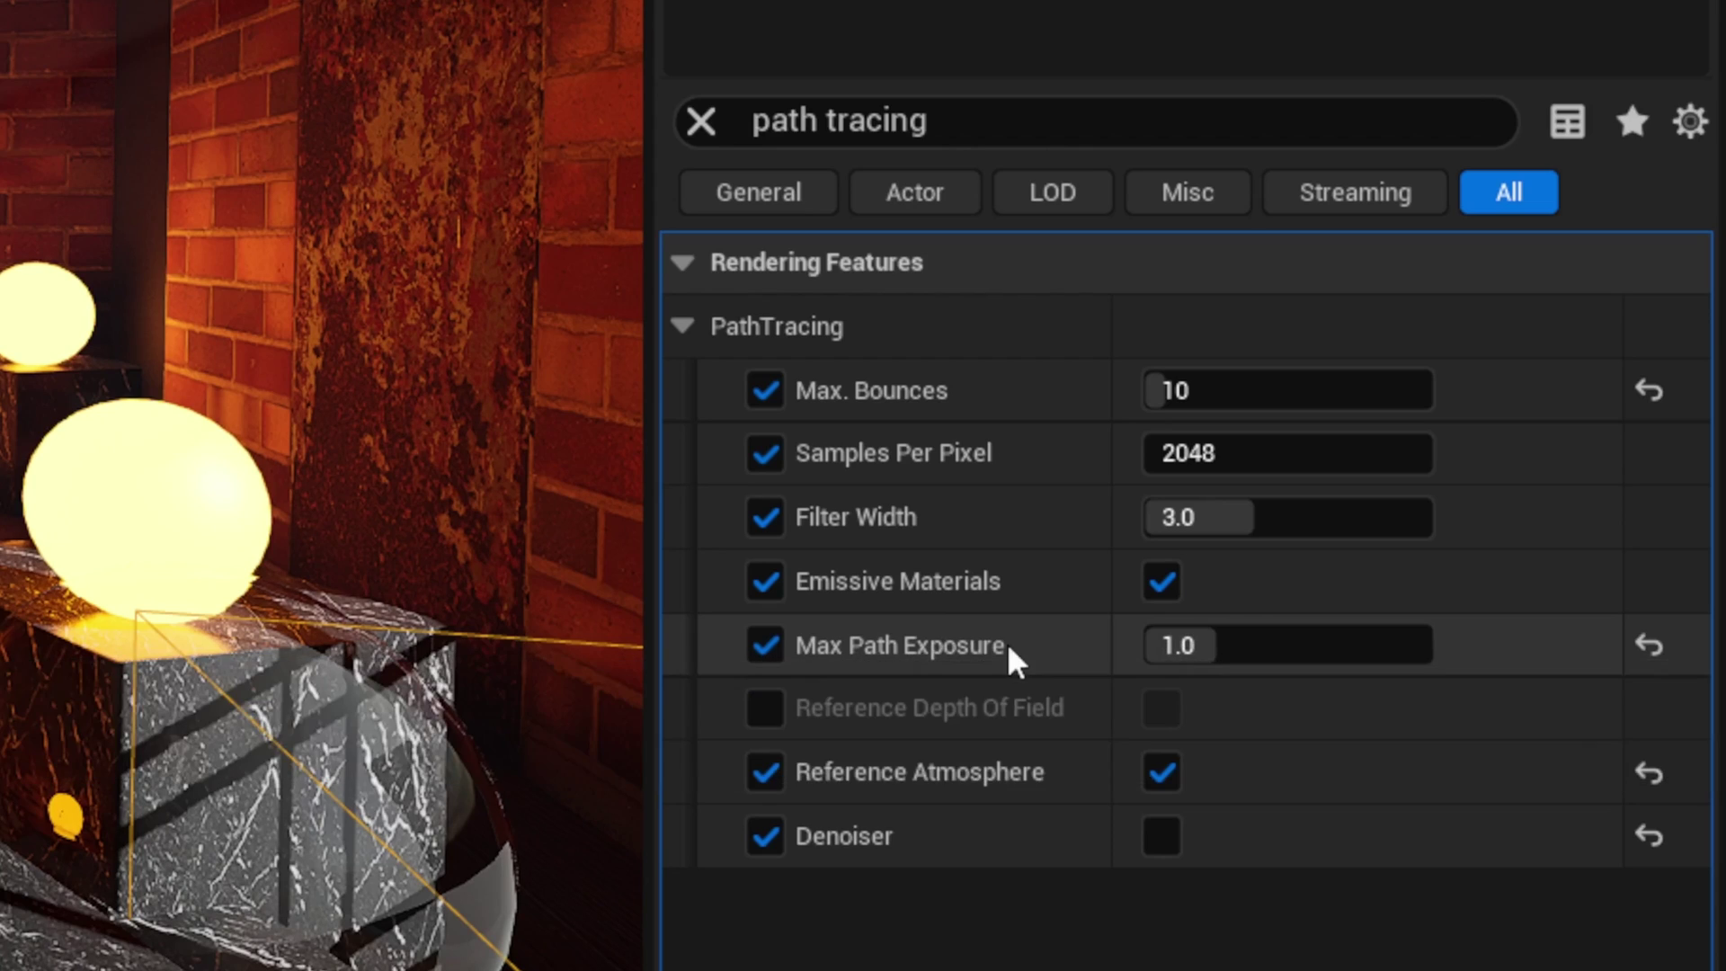
mouse_move(861, 703)
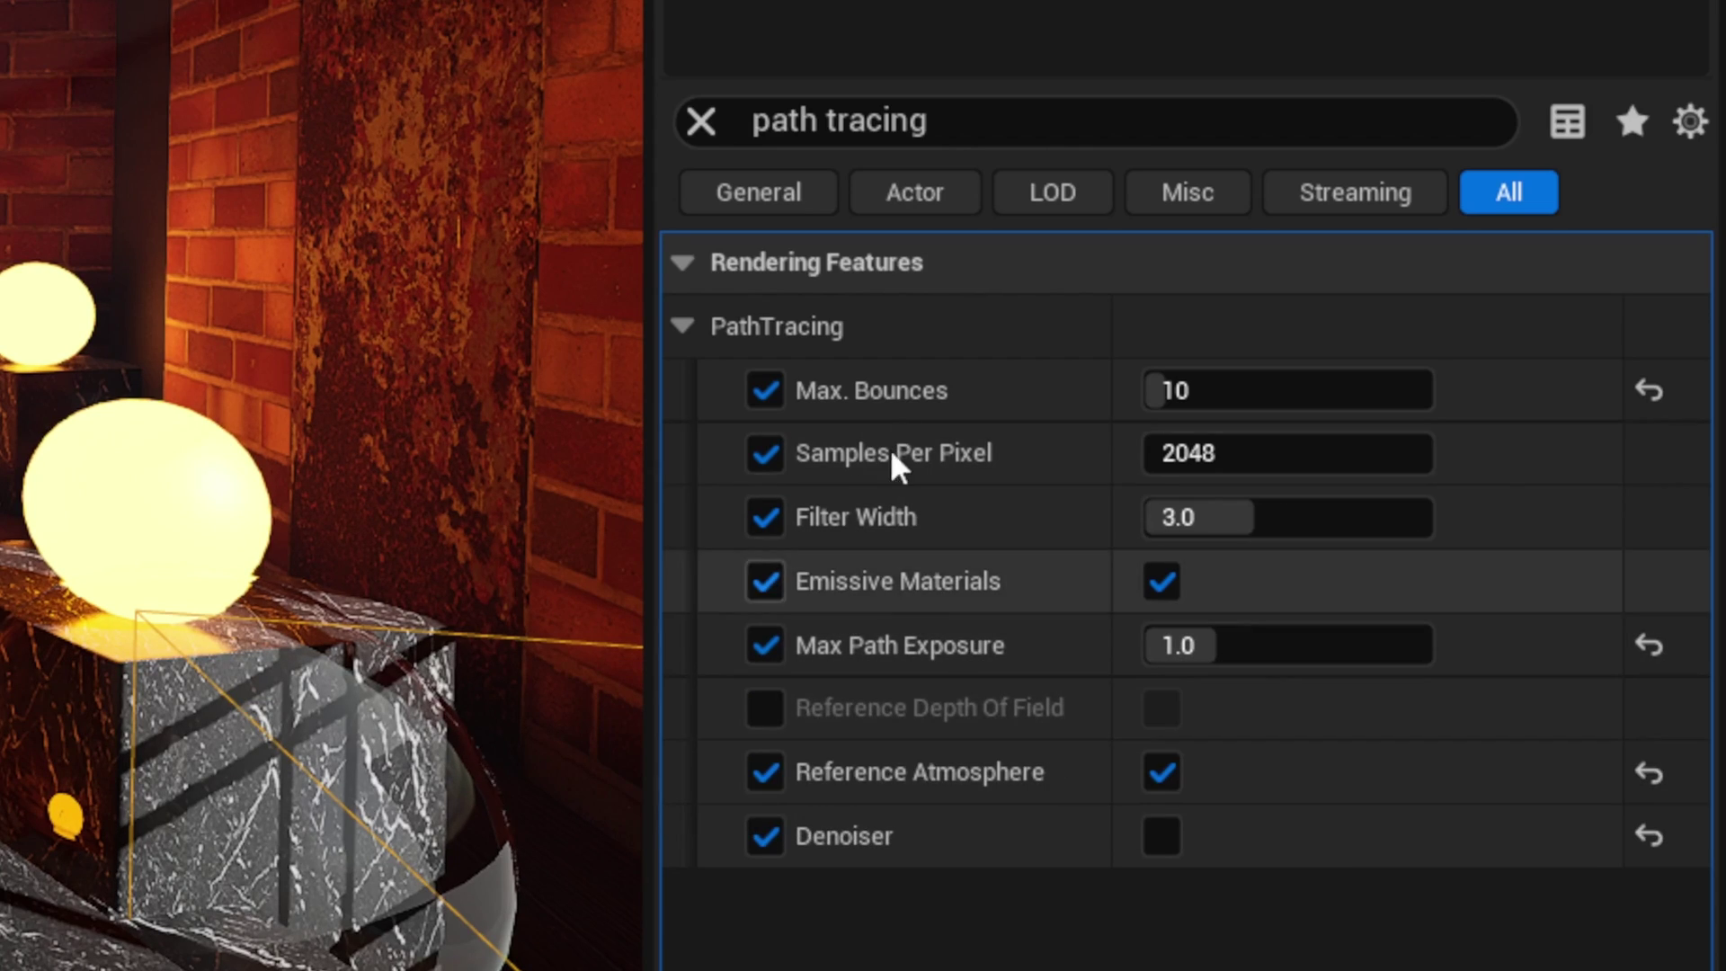
mouse_move(998, 674)
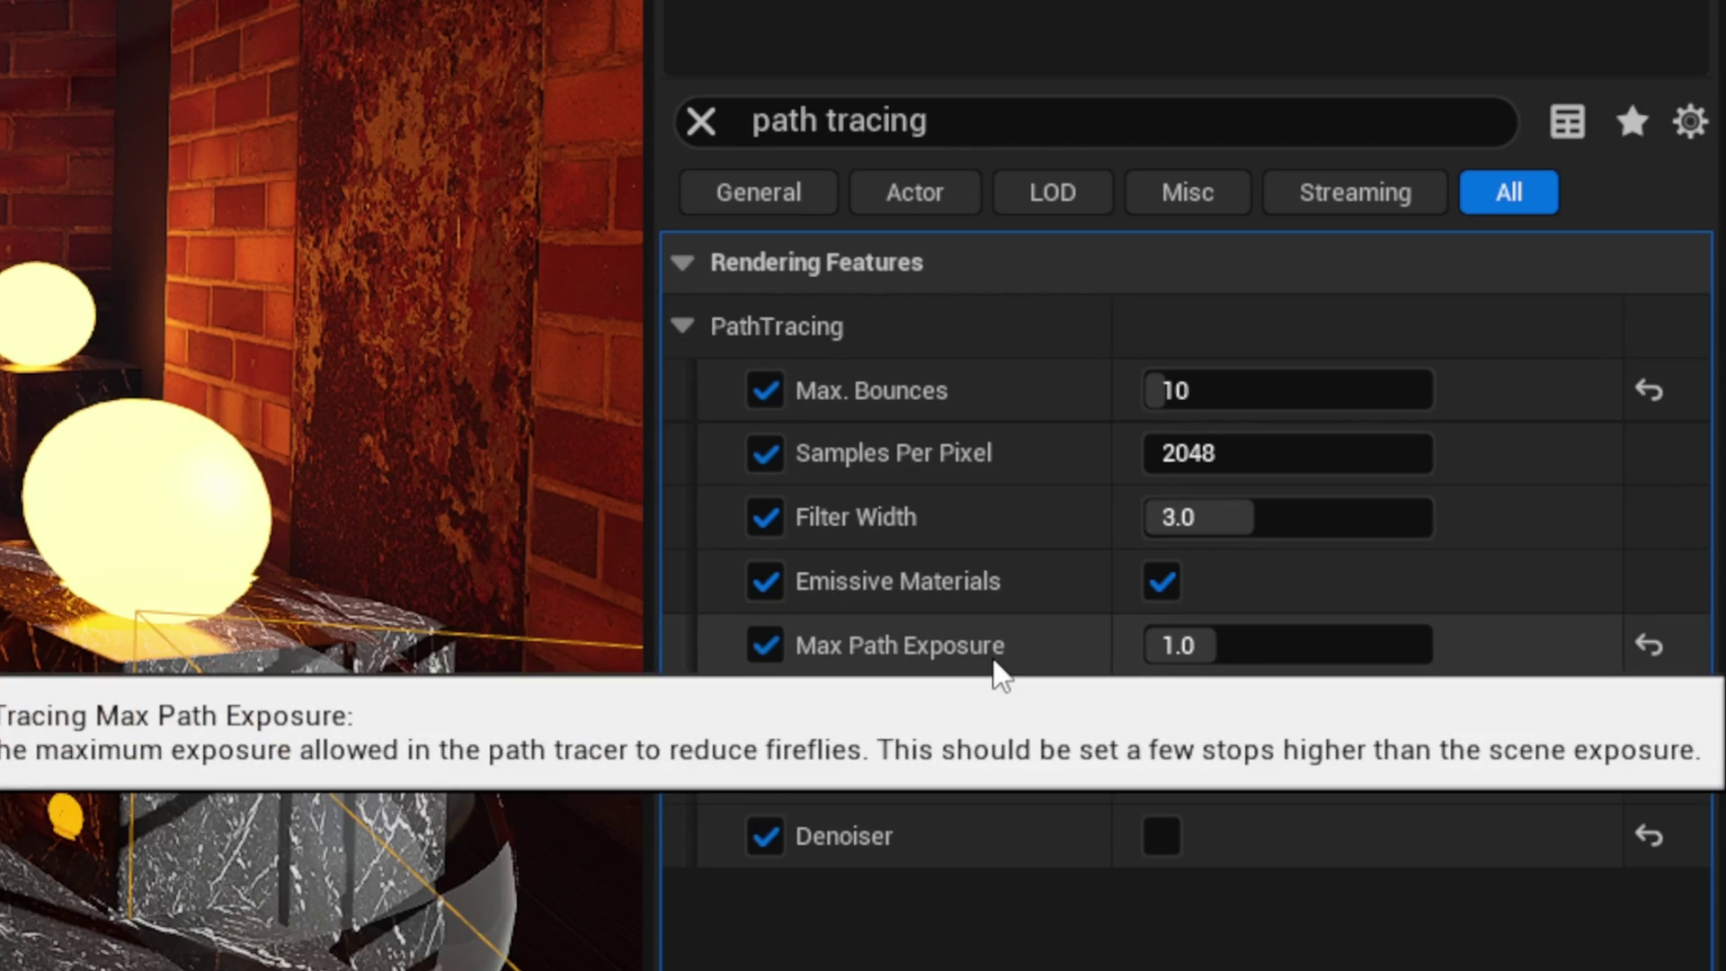
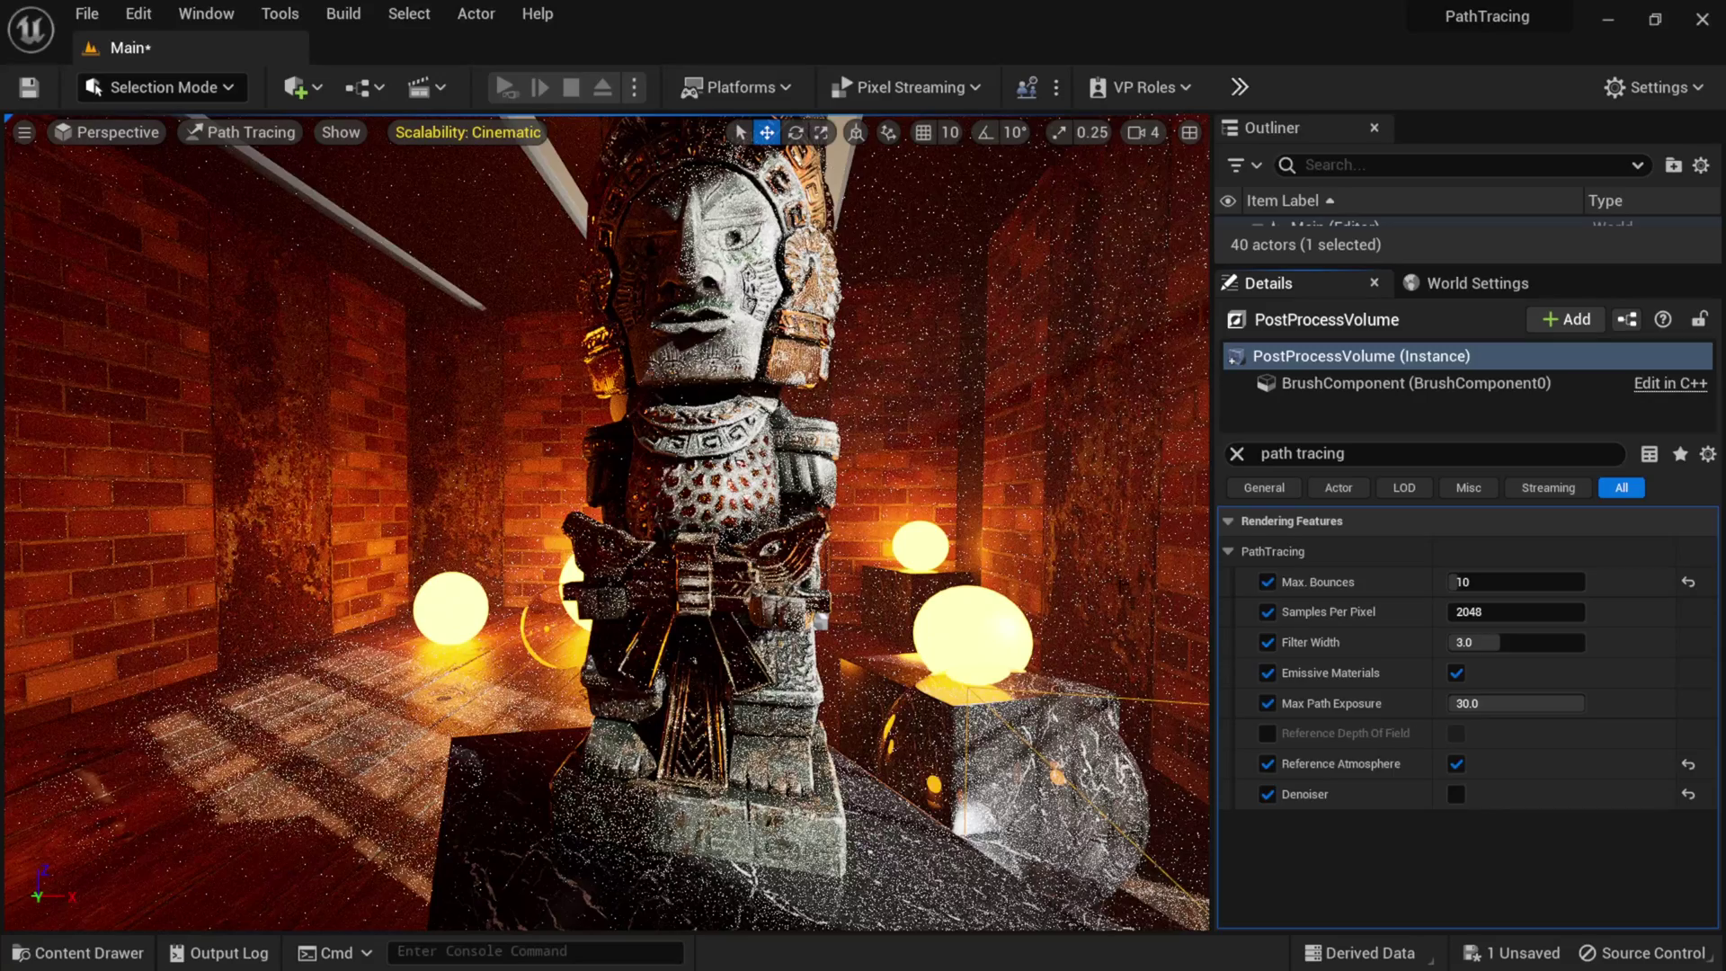
Set the post process volume's Max Path Exposure to 1 to reduce fireflies in the path-traced view.
click(1481, 705)
text(1)
key(Return)
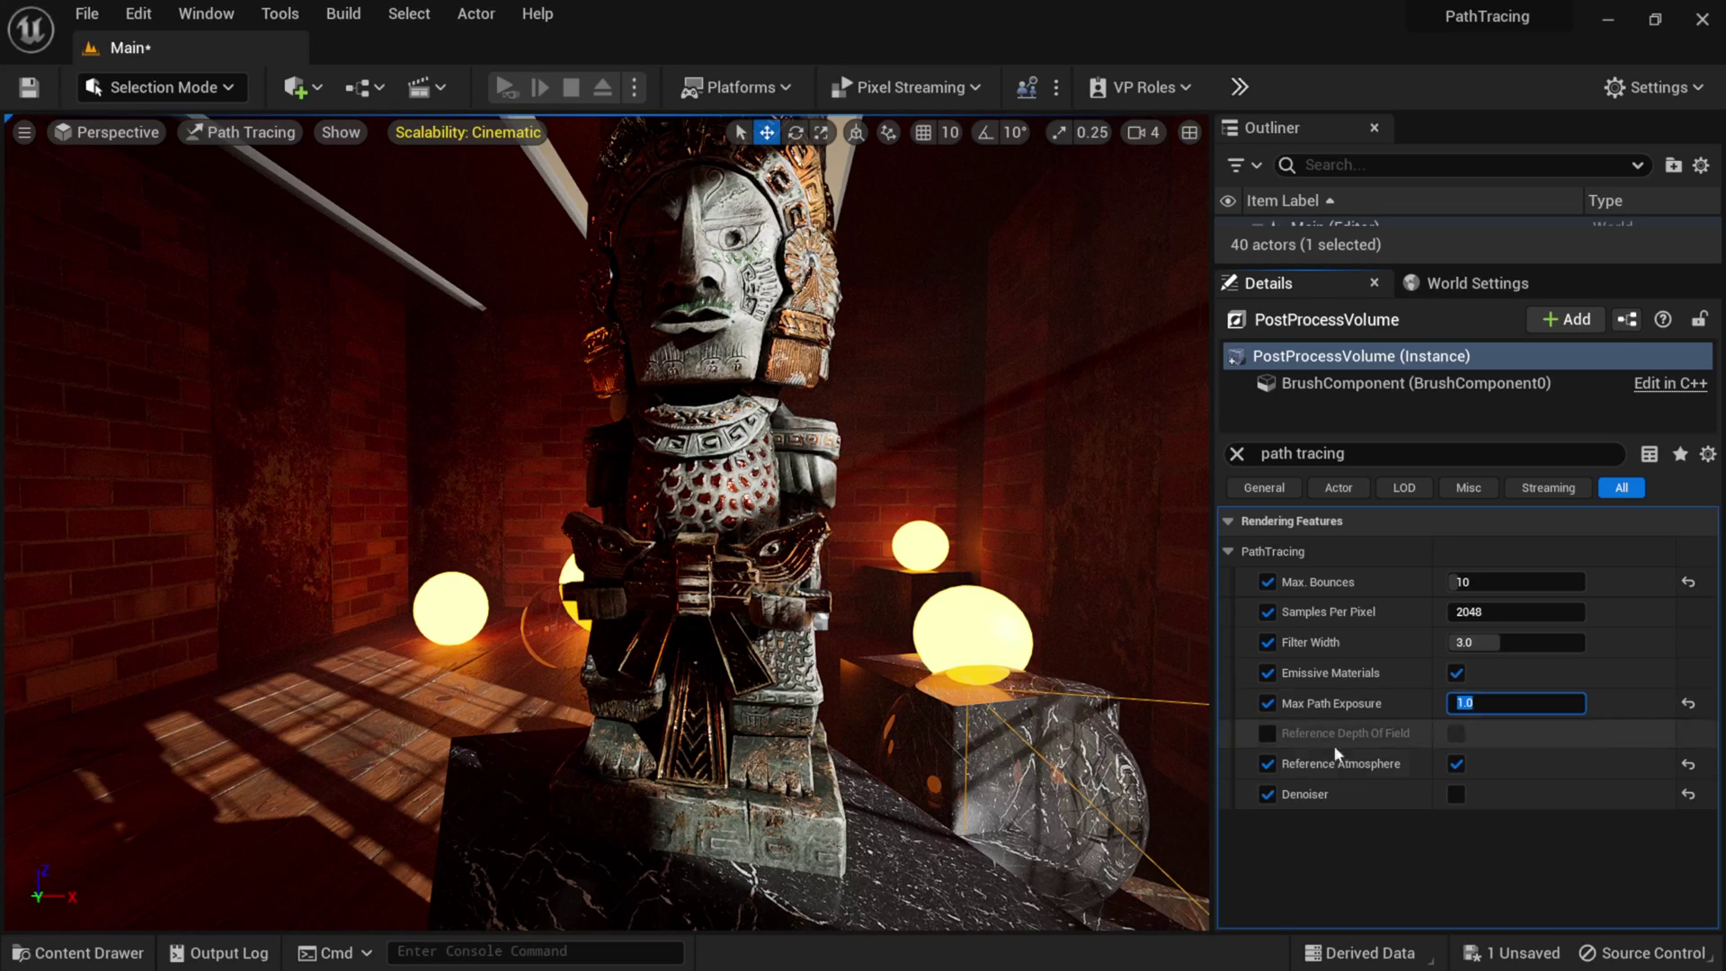
Clear the "path tracing" filter from the post process volume's details and return the viewport to Lit.
mouse_move(1341, 779)
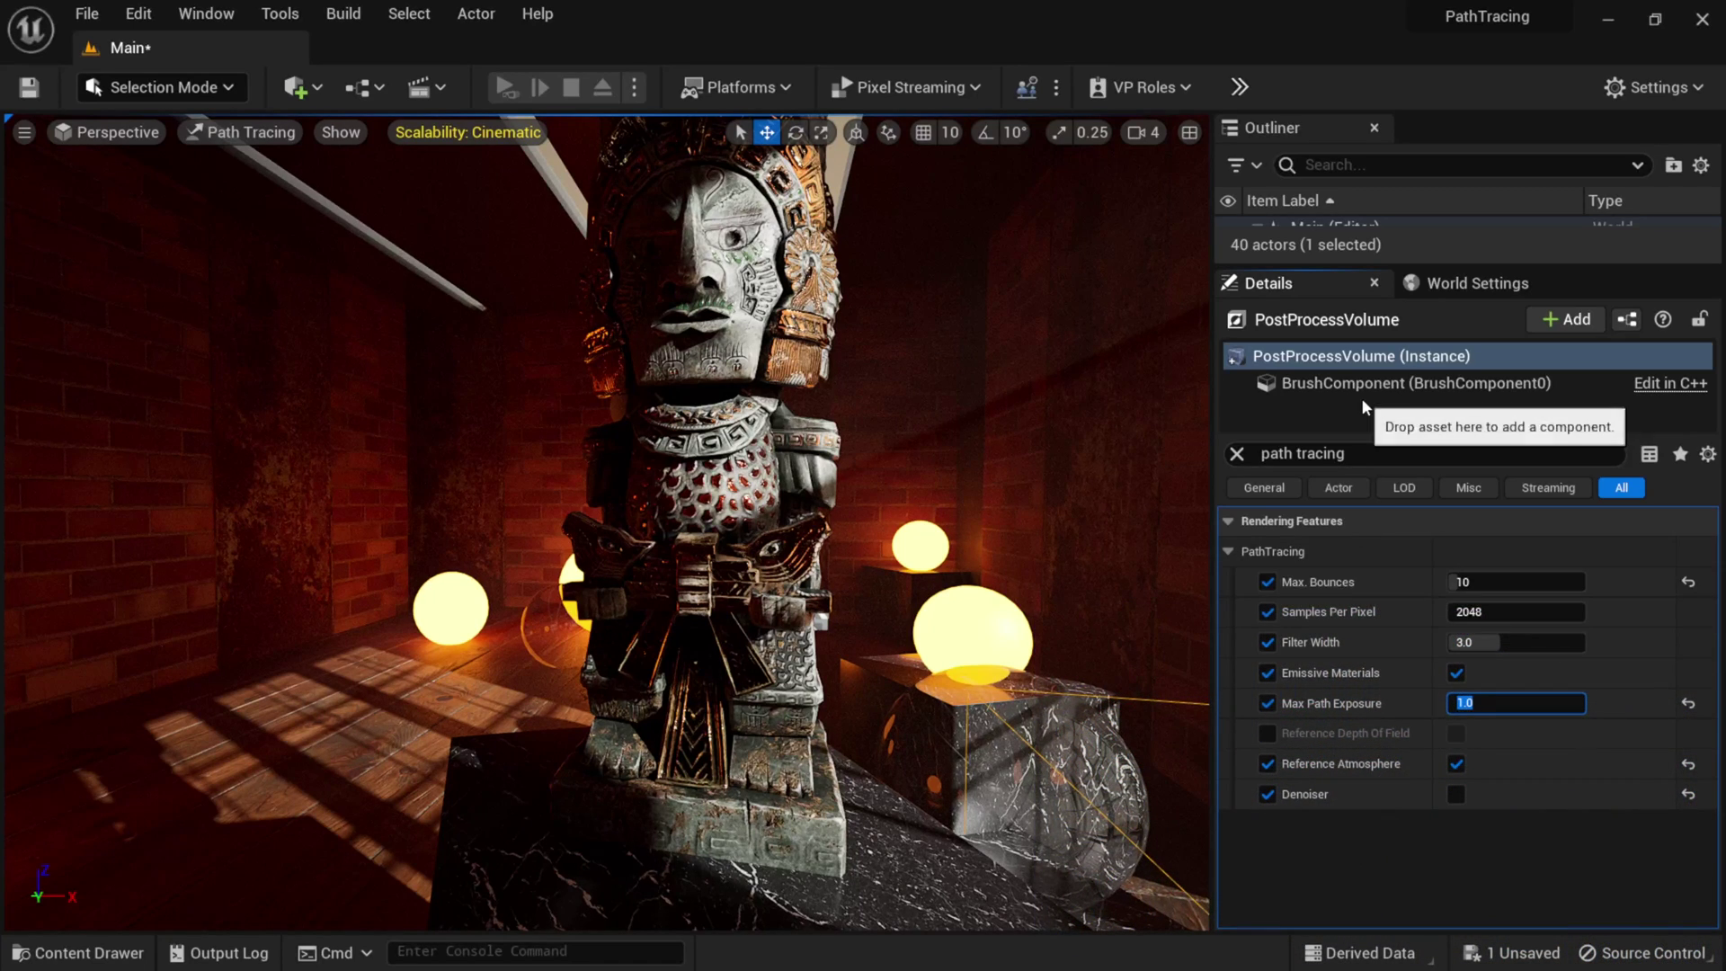
click(1237, 455)
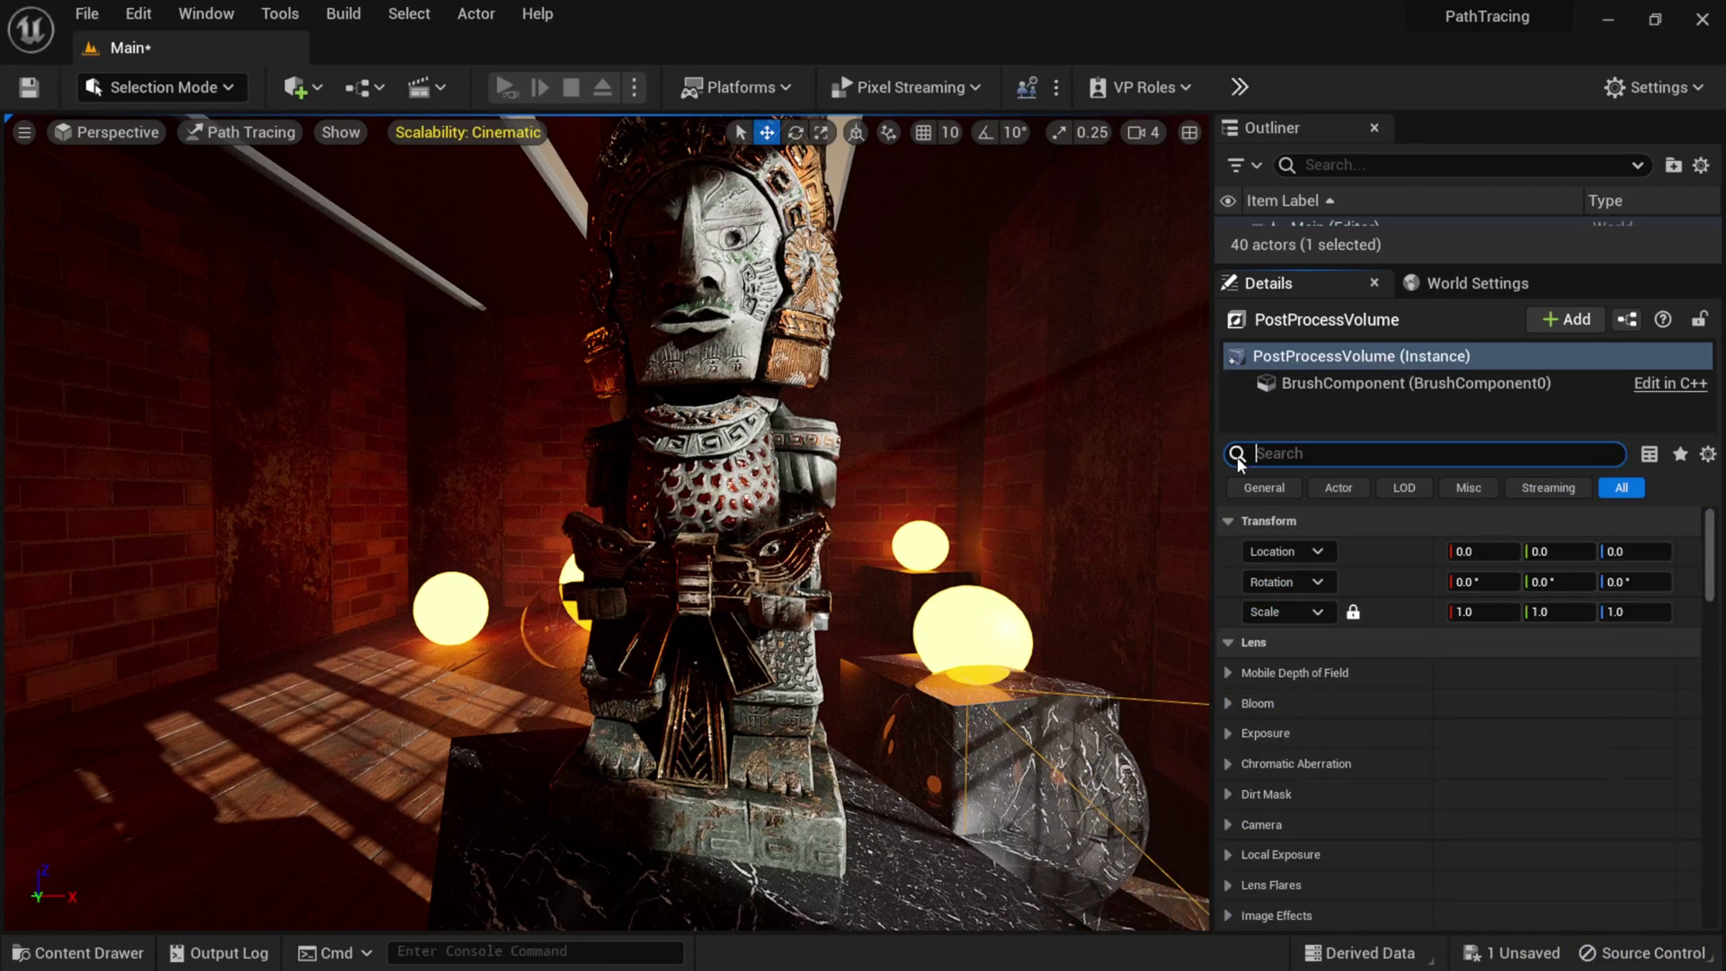
click(250, 139)
click(260, 191)
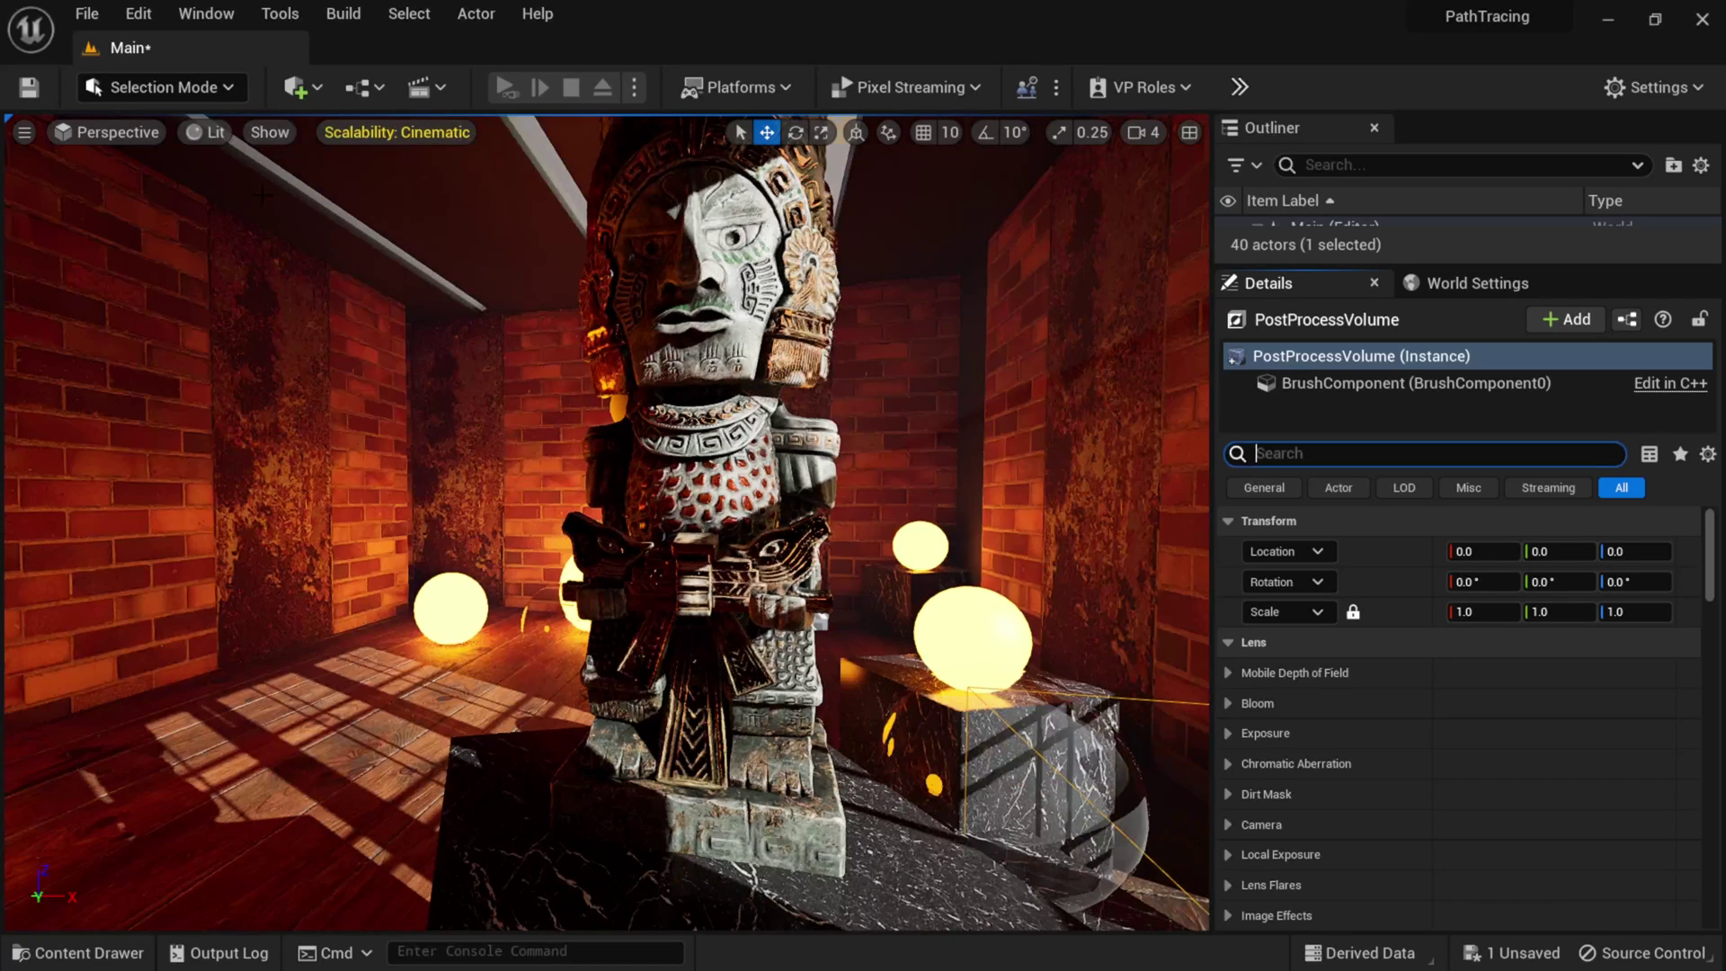
Expand the post process volume's Exposure settings, reset Exposure Compensation to its default and set it back to 2.
click(1227, 732)
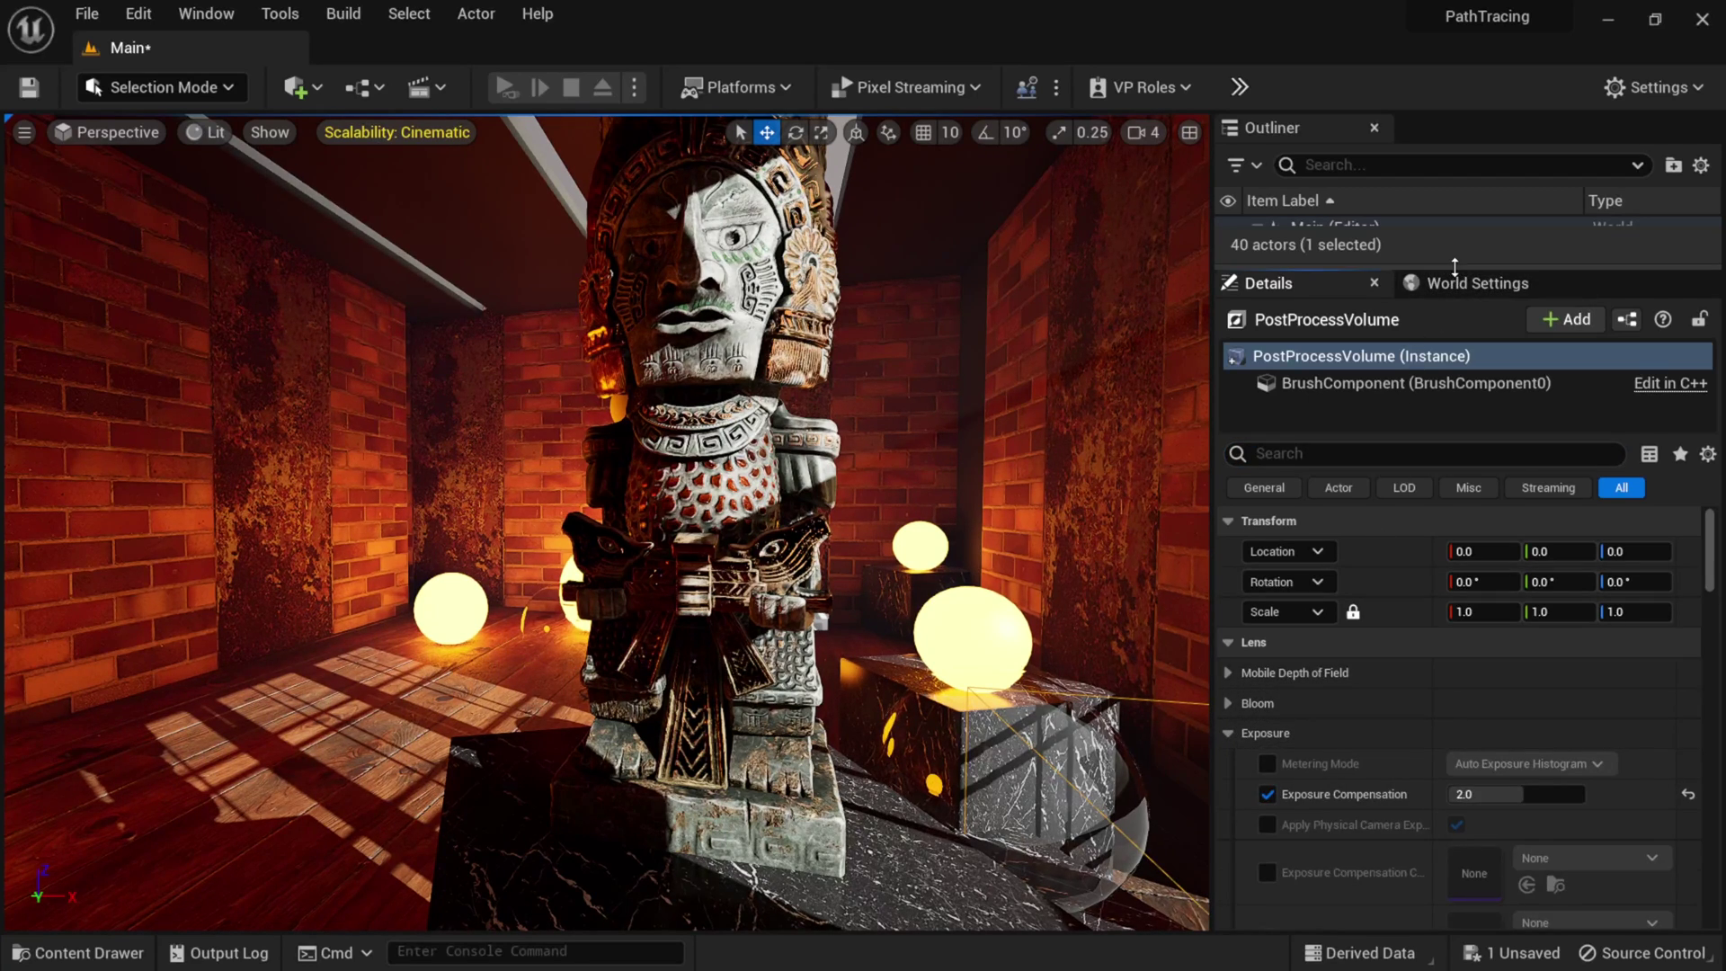
drag(1451, 267, 1452, 223)
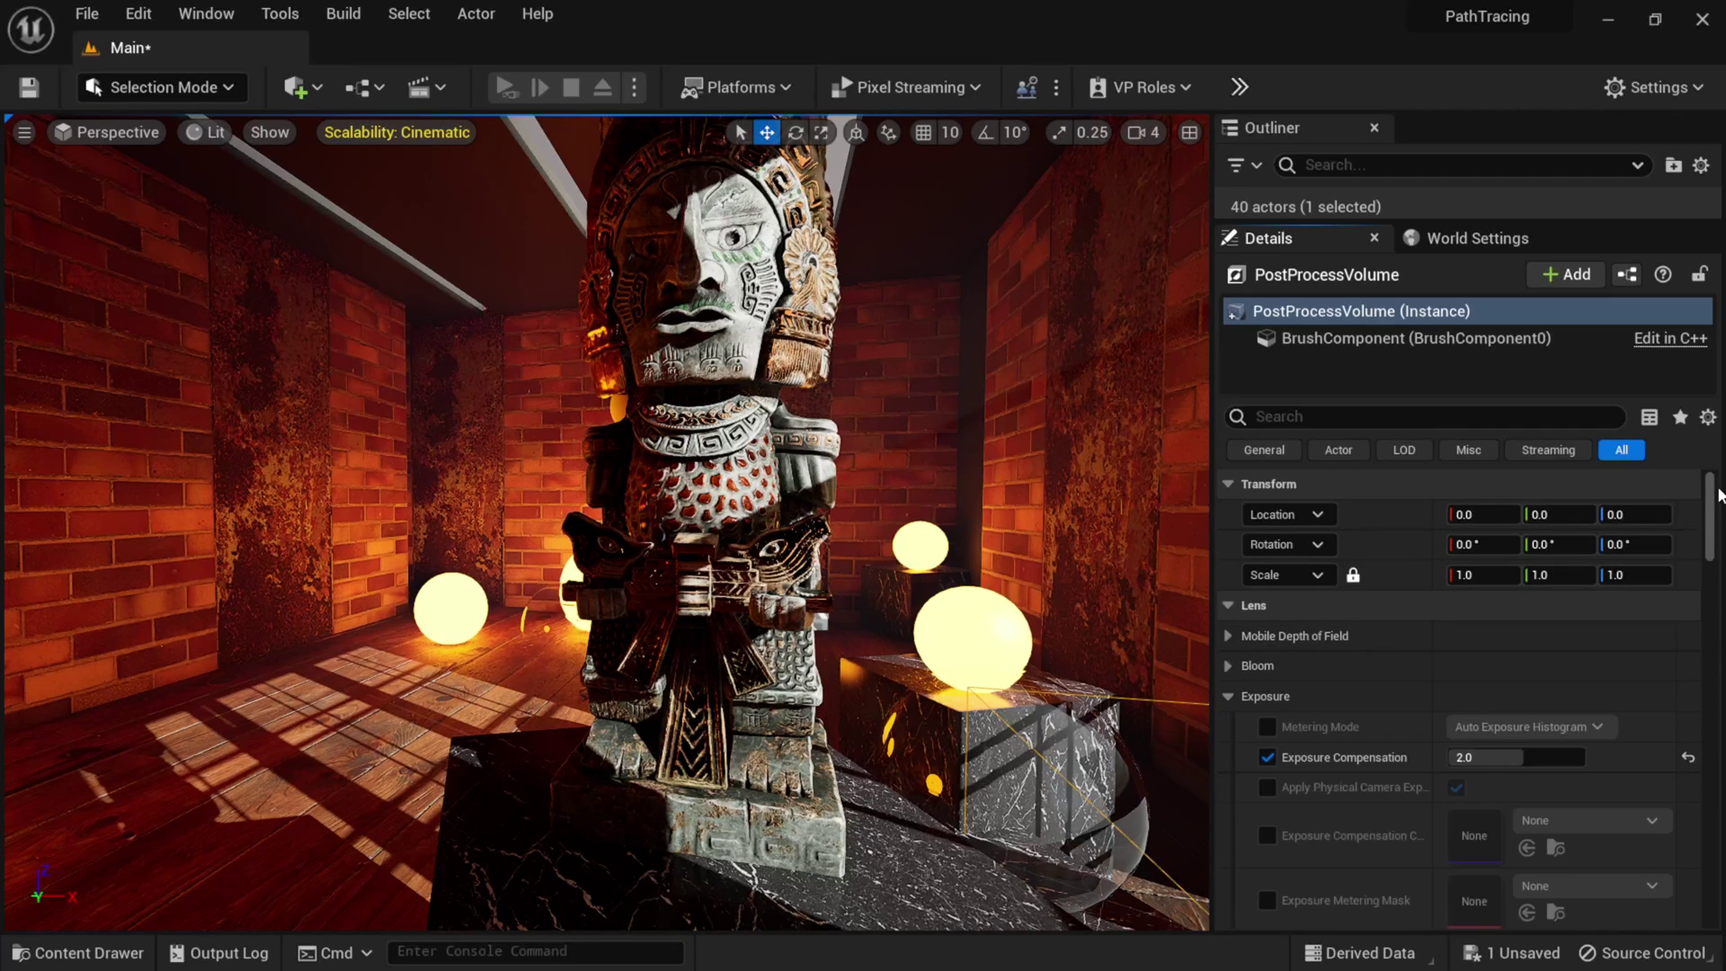
drag(1715, 499, 1715, 522)
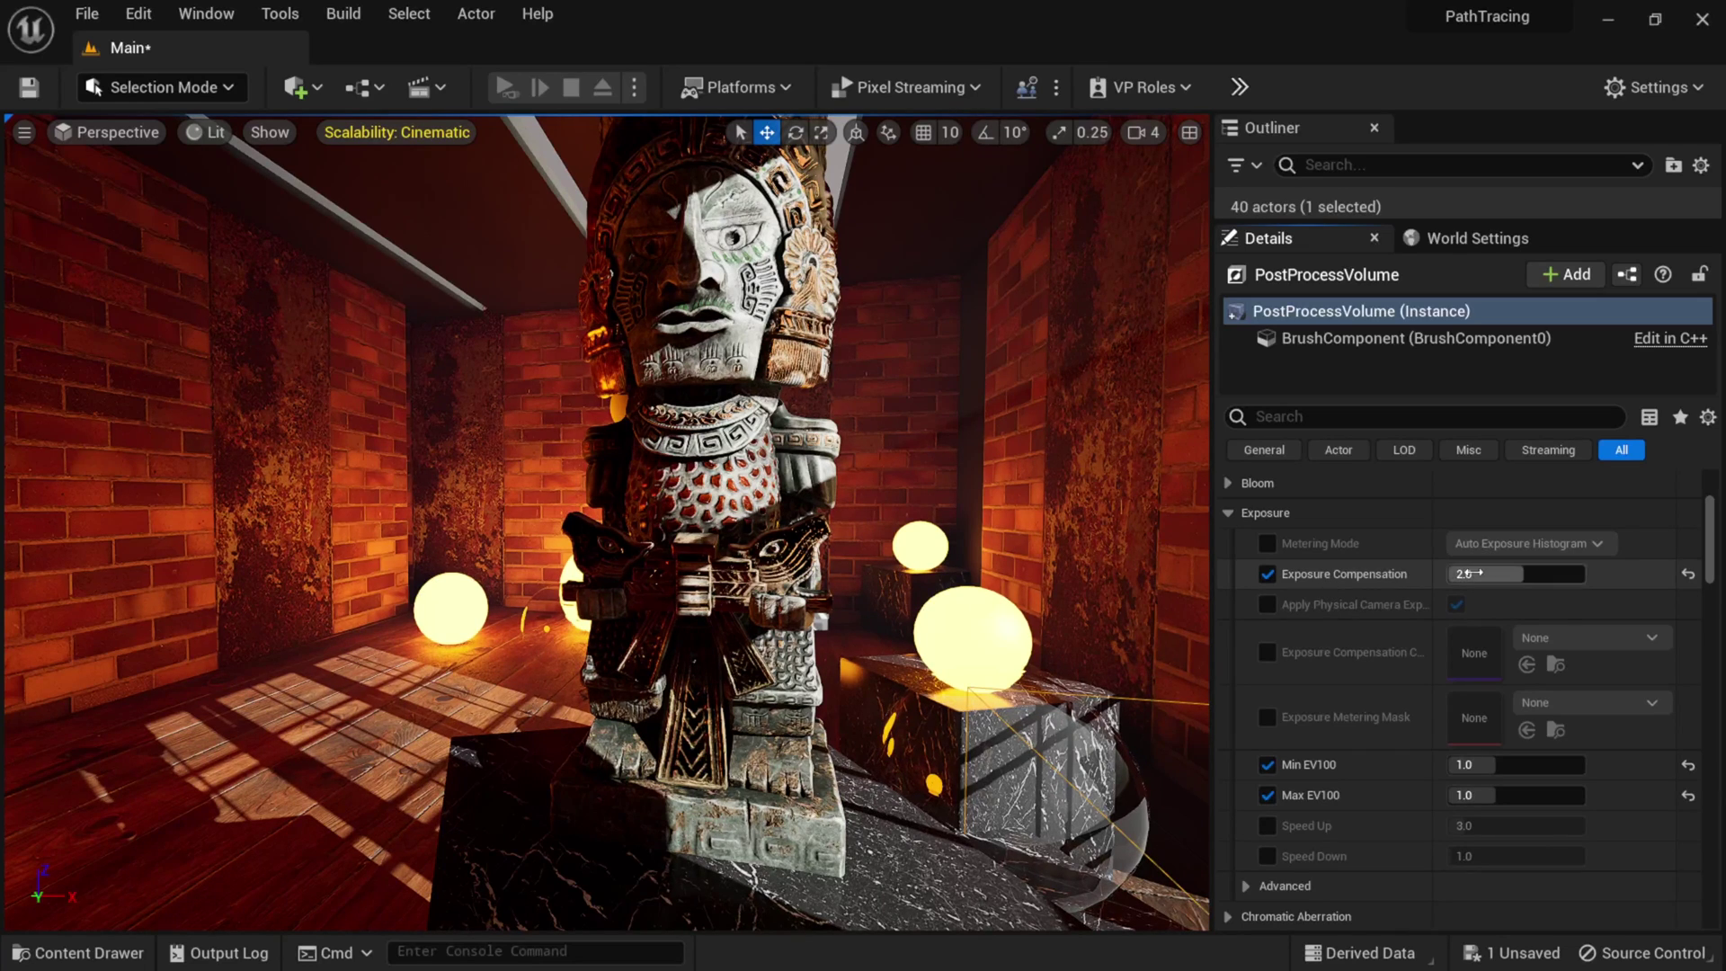
click(1689, 574)
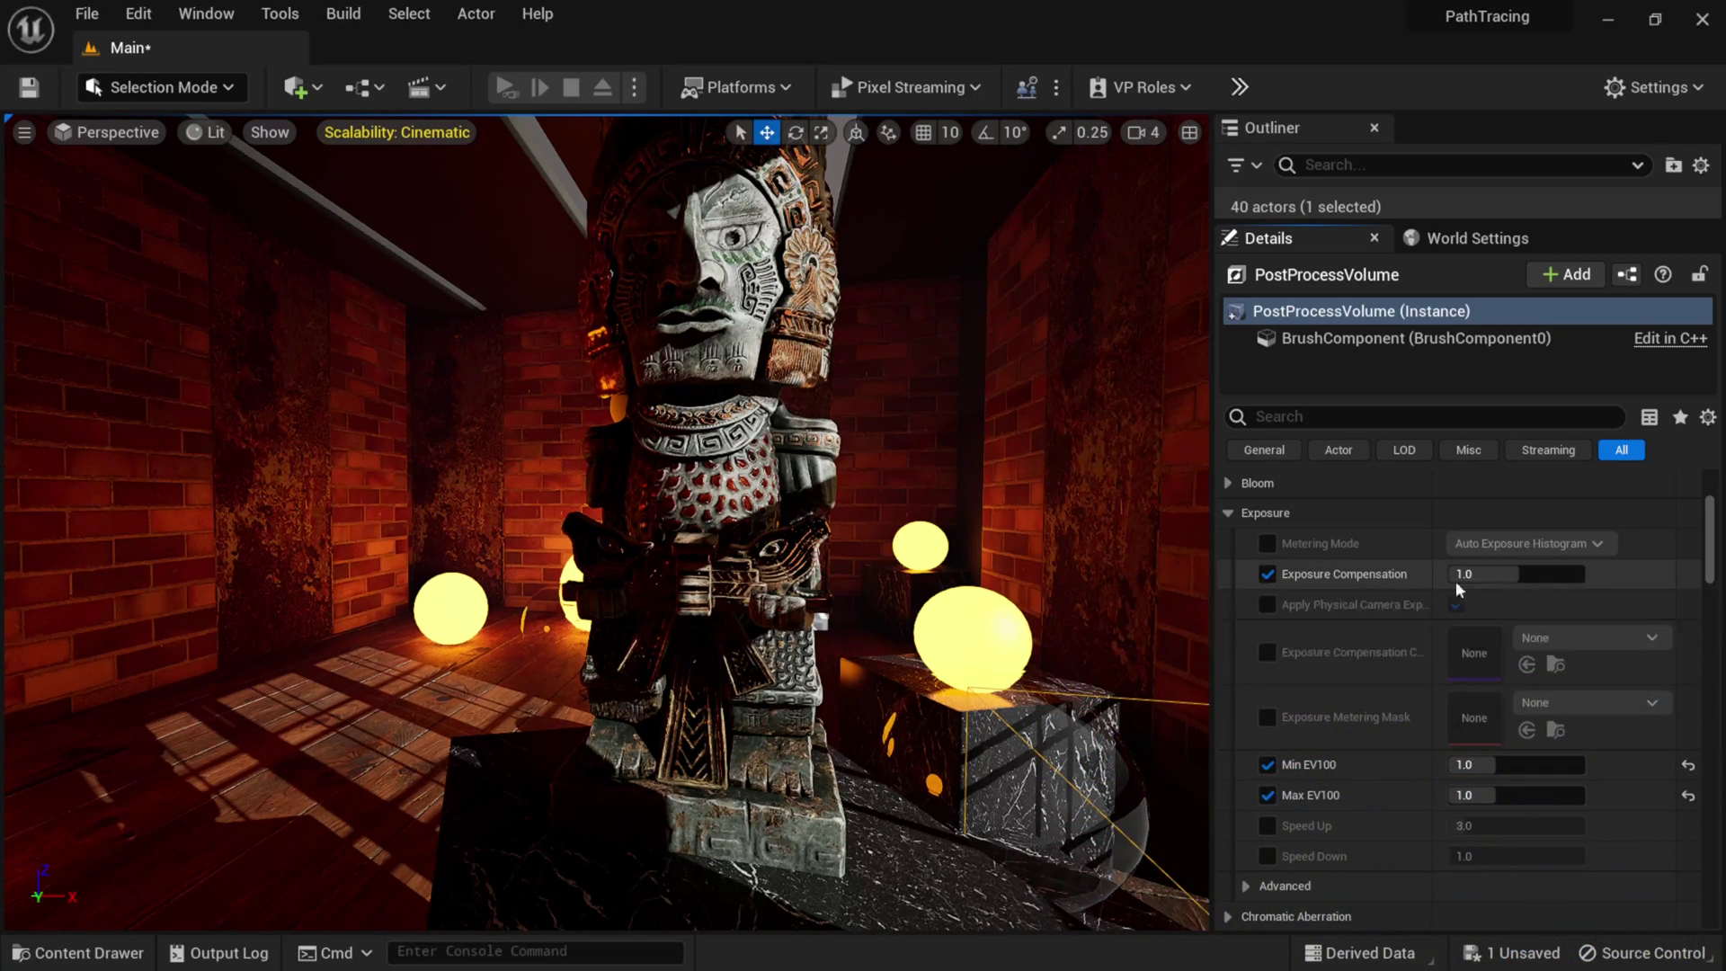
text(2)
key(Return)
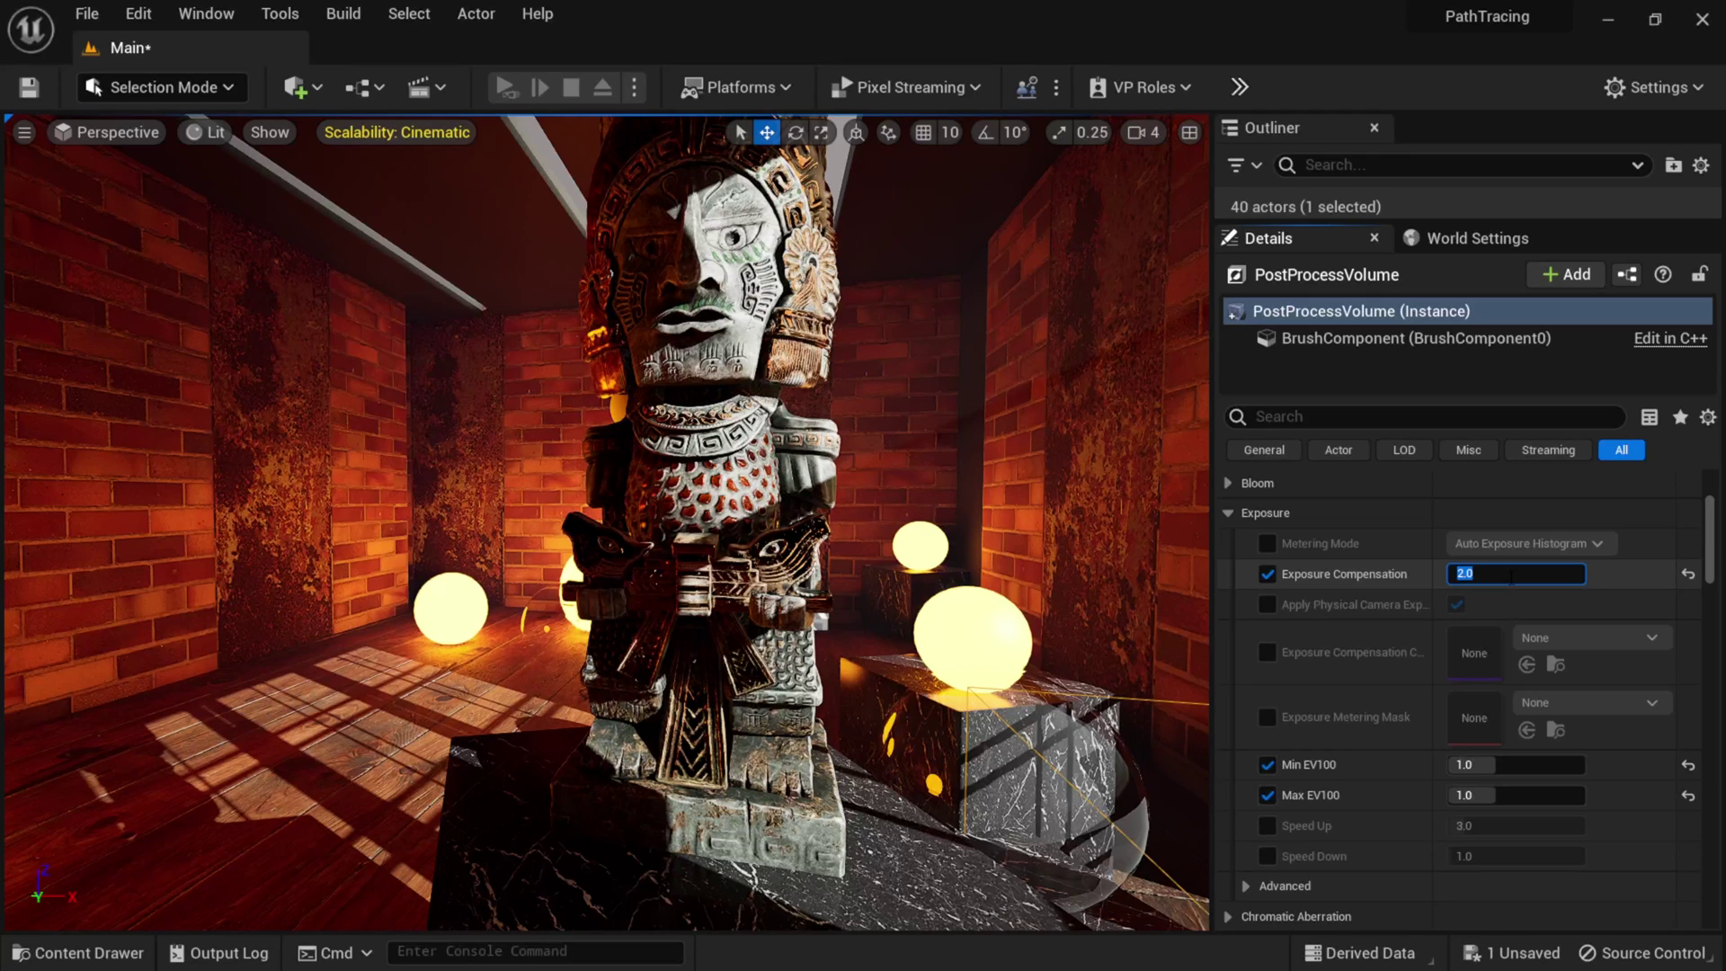
scroll(1363, 521, down, 2)
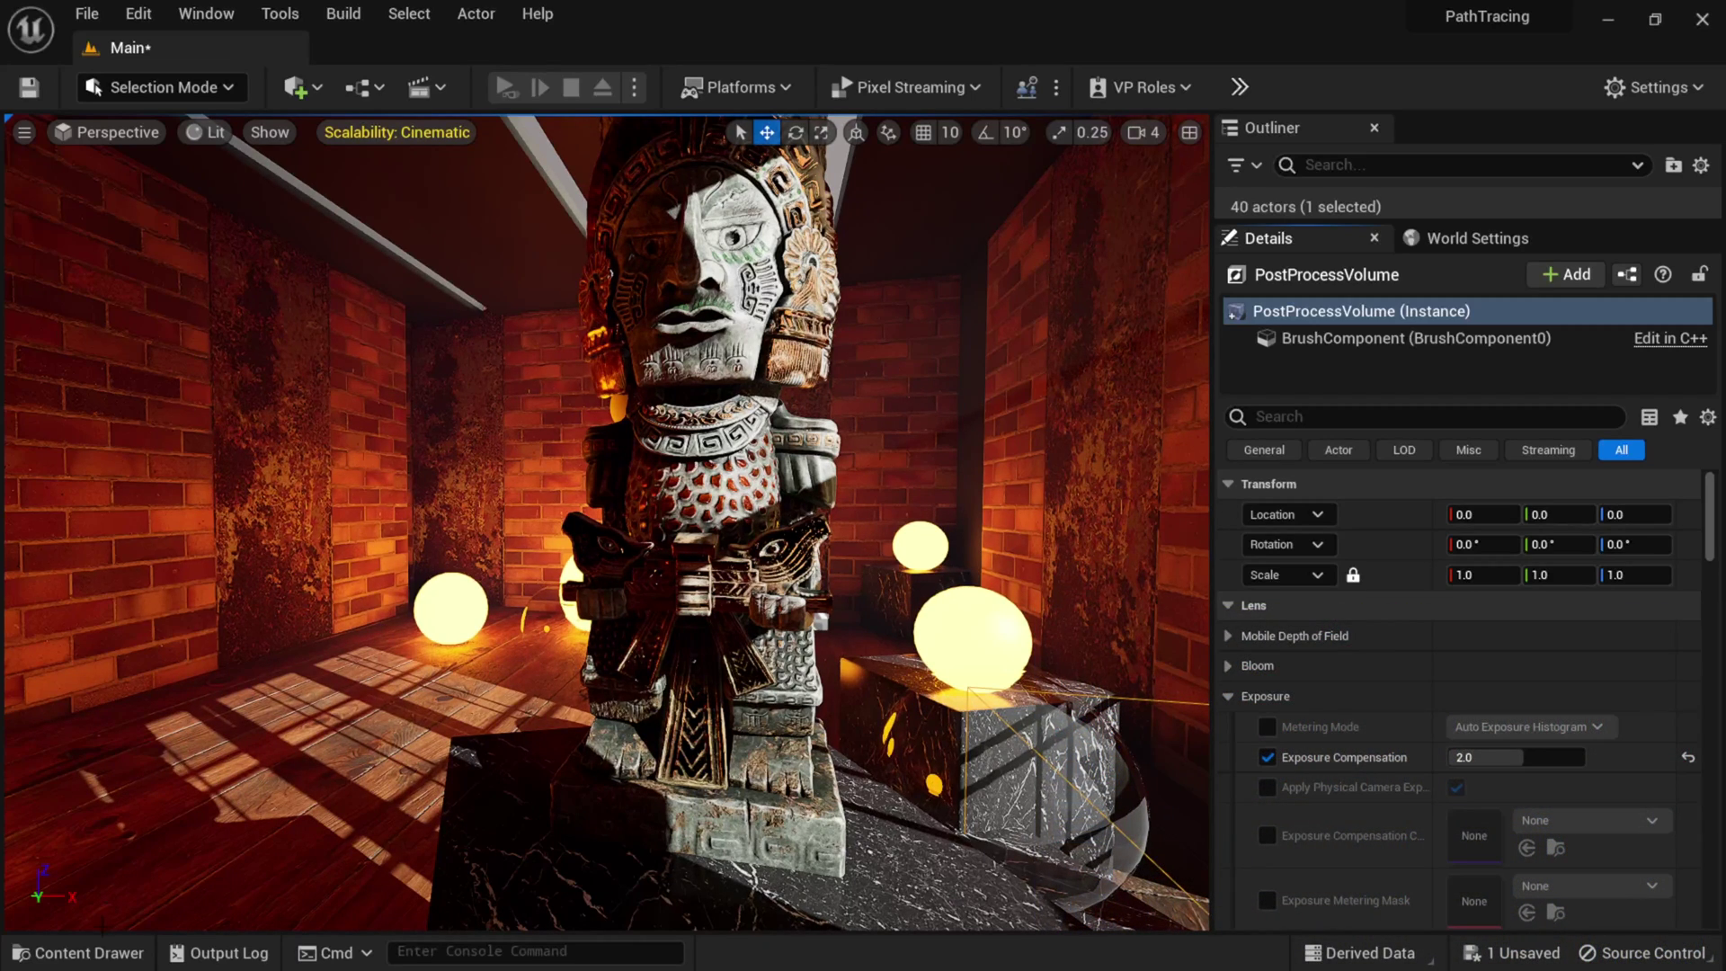
Open the Snaps level sequence from the Sequencer content folder.
click(78, 953)
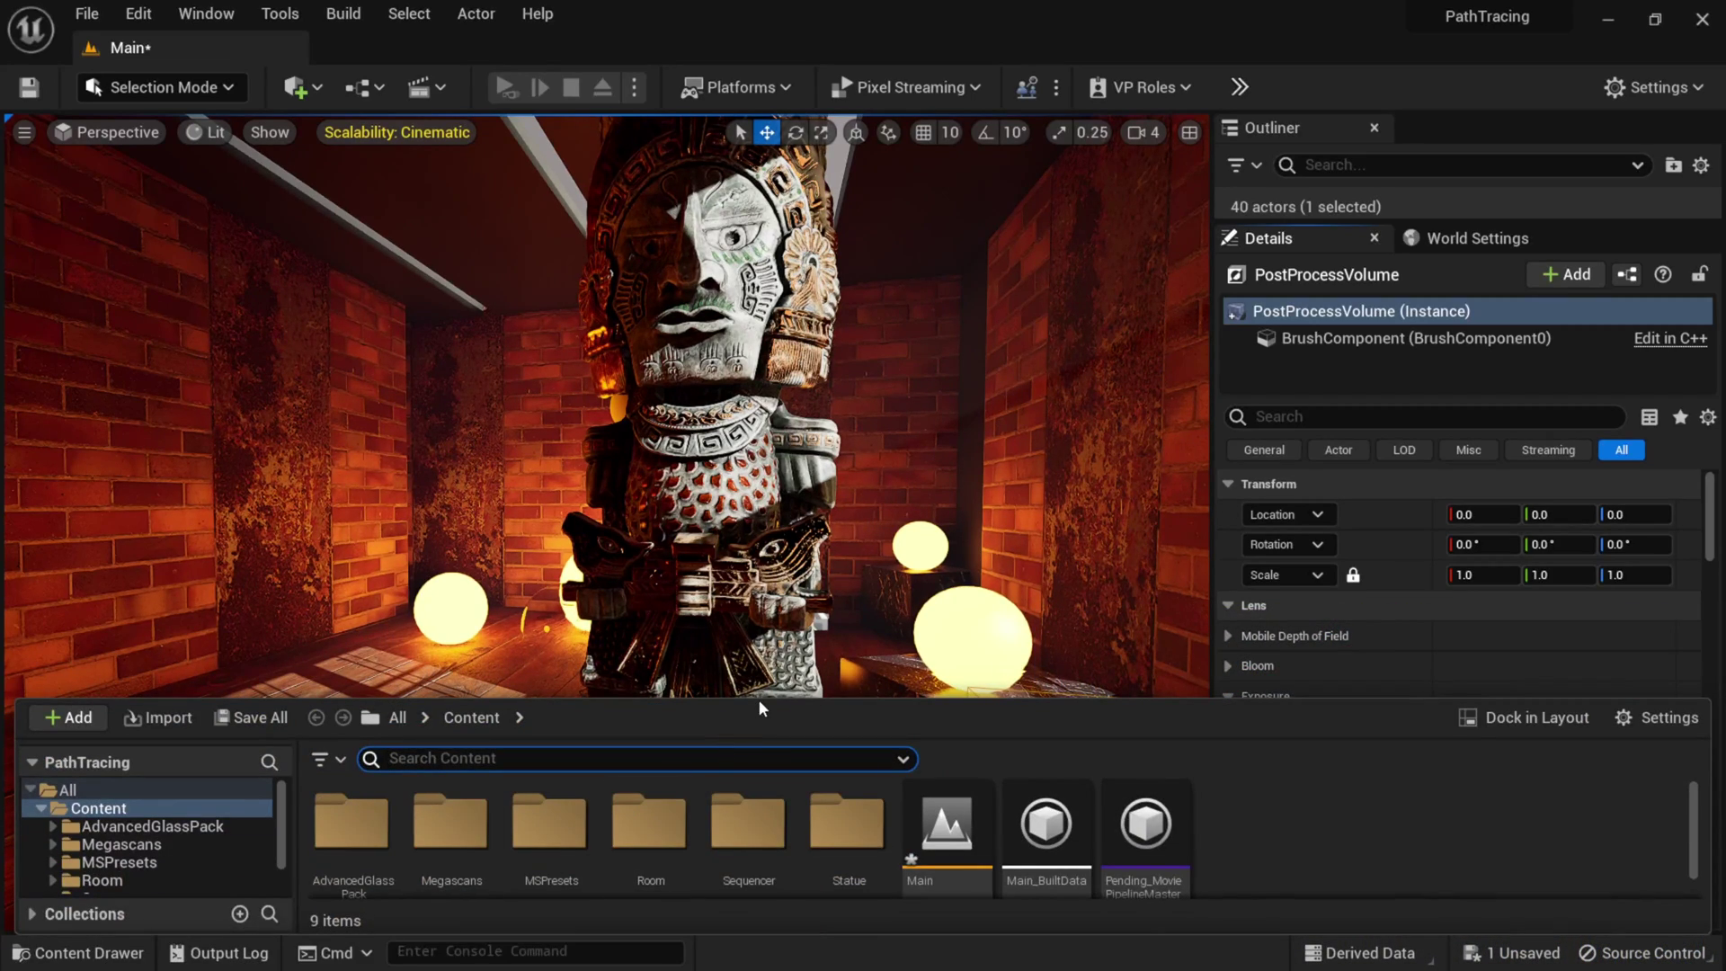
drag(759, 701, 764, 599)
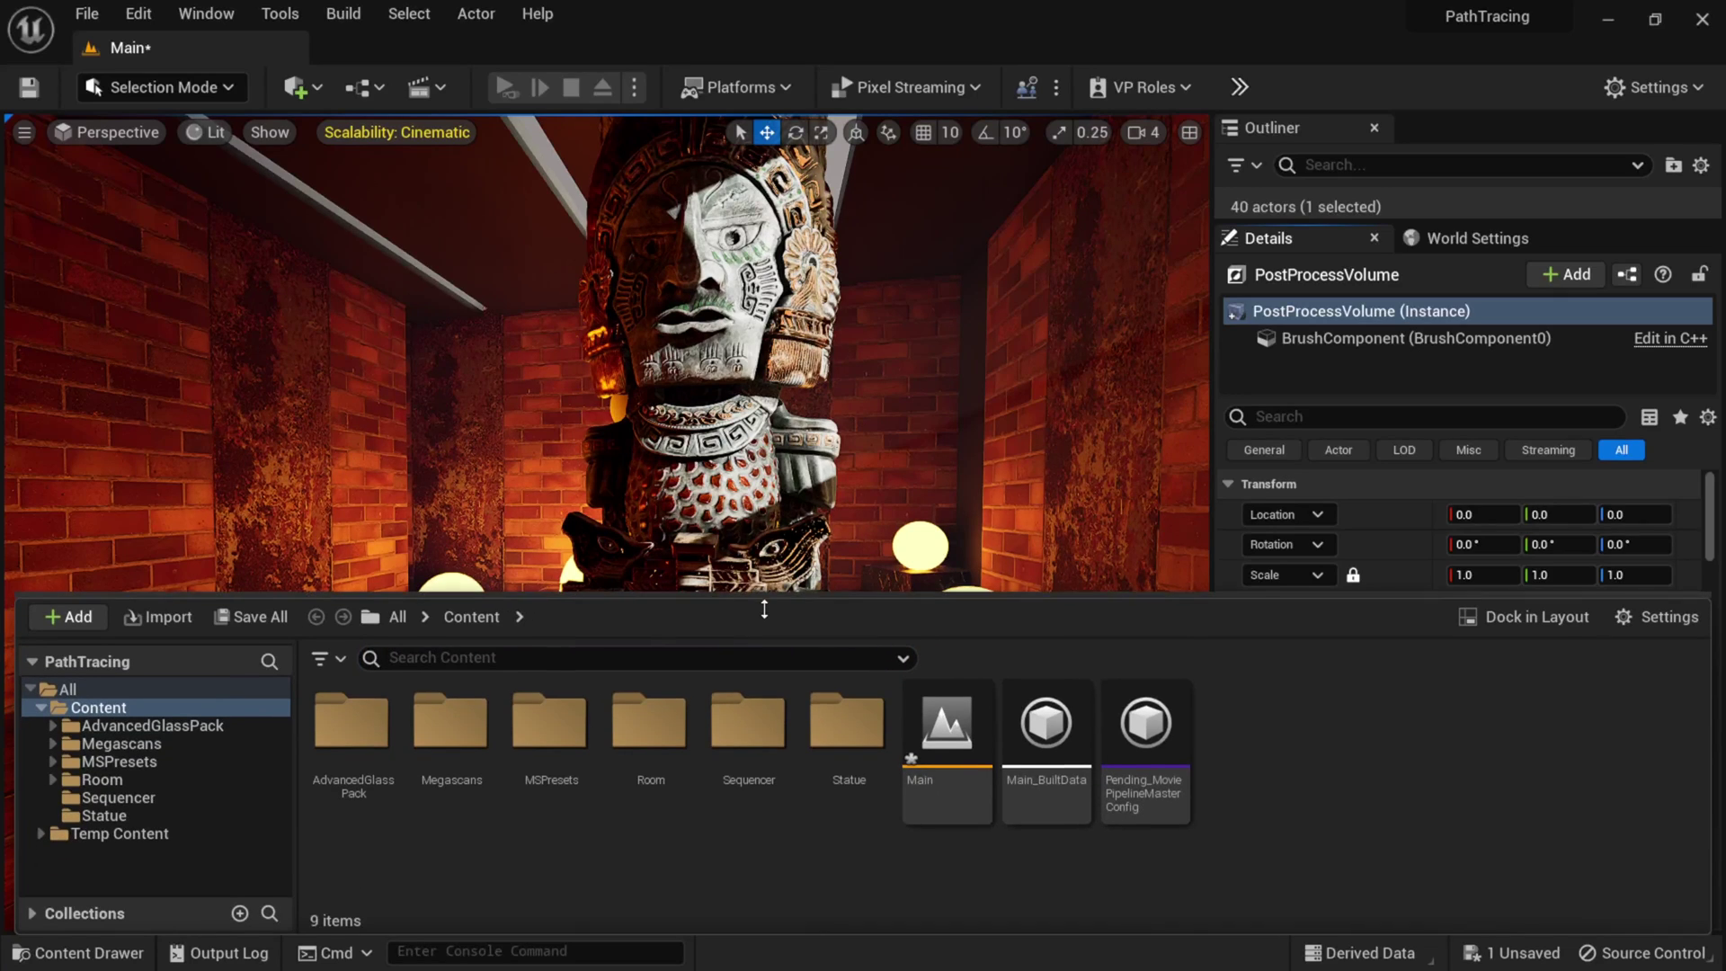
double_click(789, 737)
double_click(377, 735)
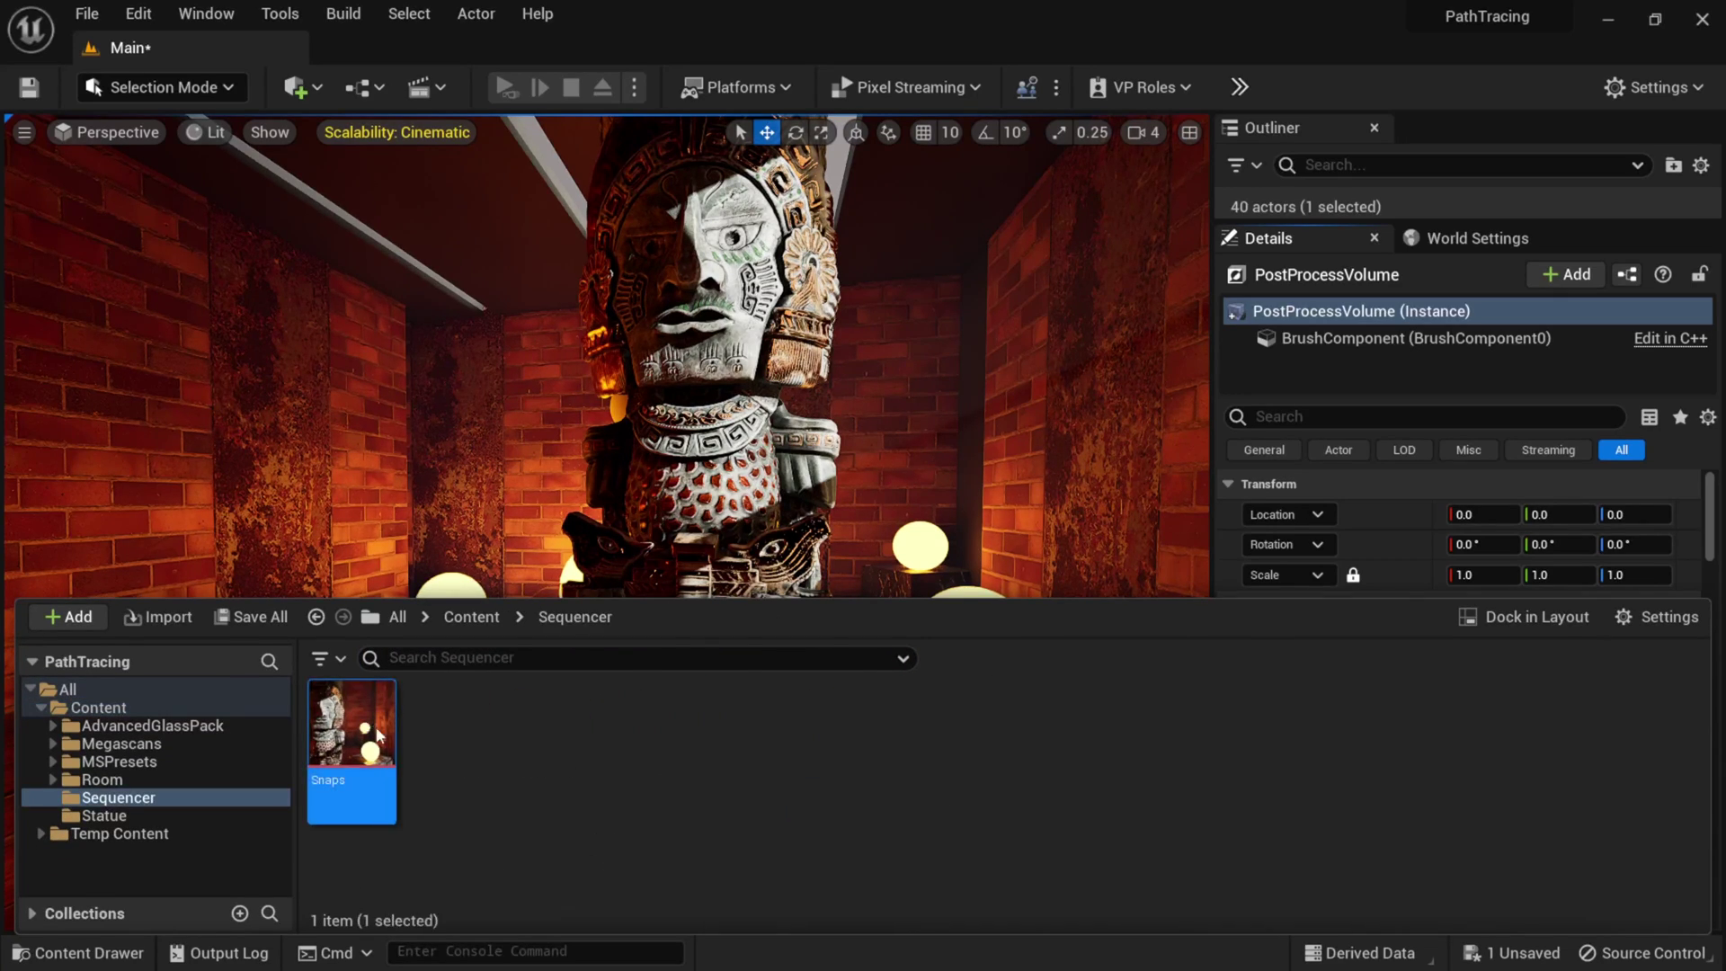
drag(563, 671, 563, 585)
click(348, 744)
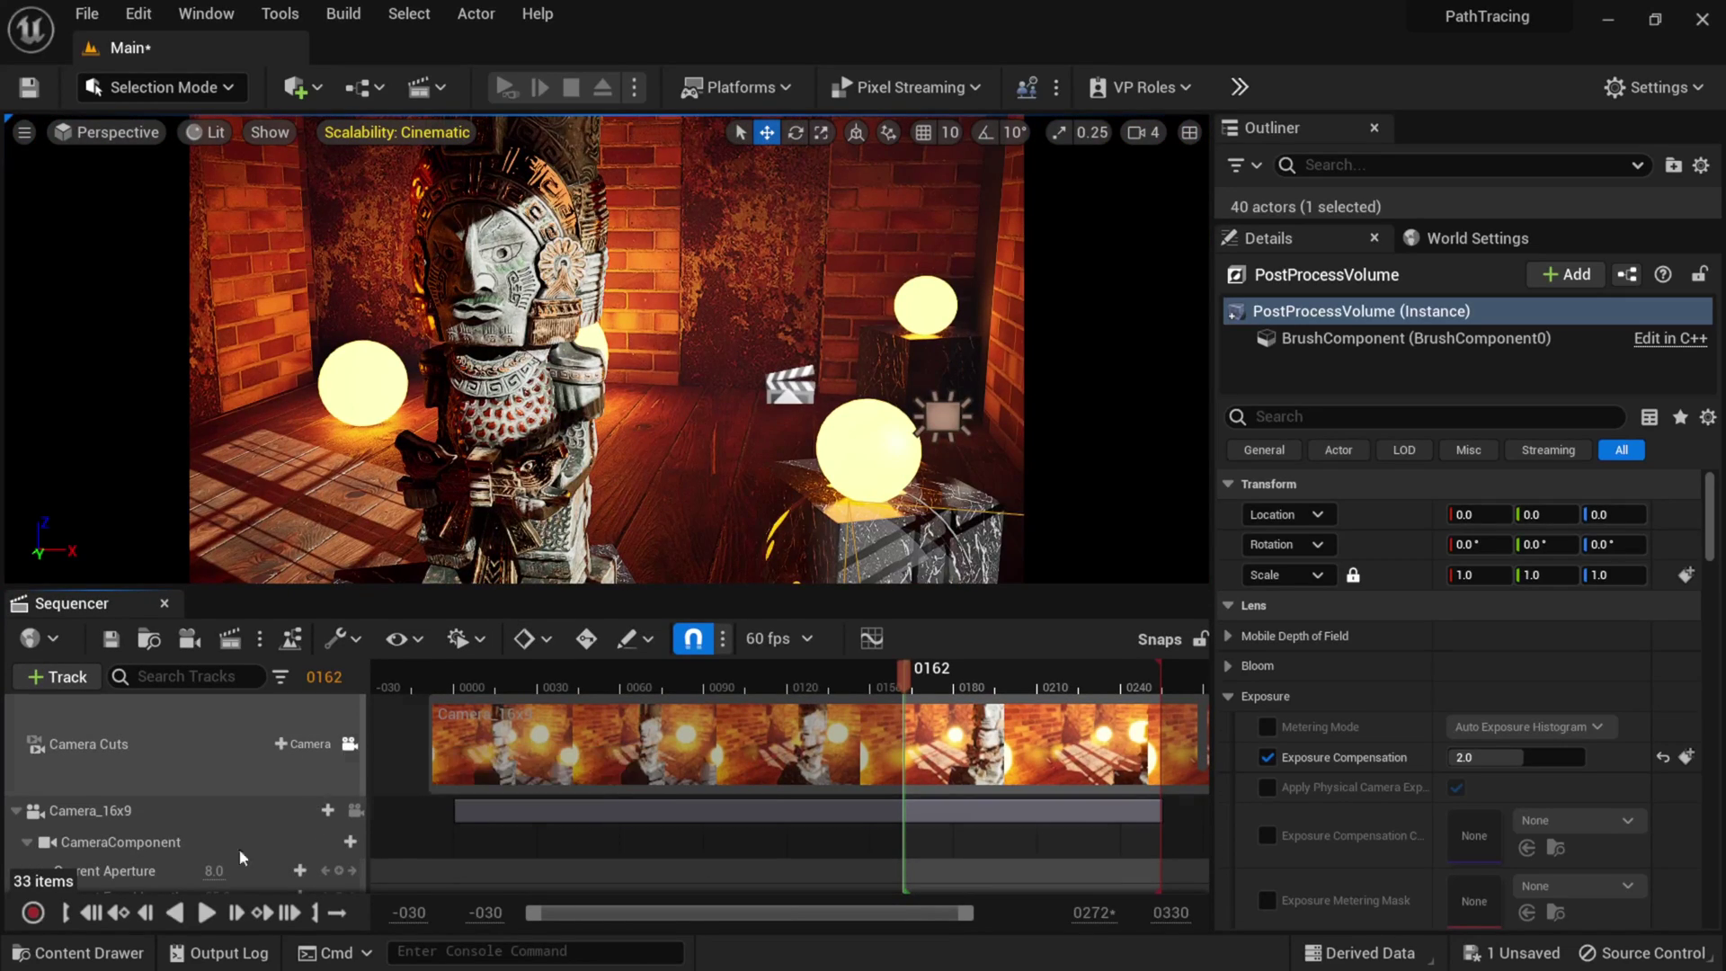
Set the Snaps sequence's playback start to frame 0000 and play the camera animation from the beginning.
click(204, 923)
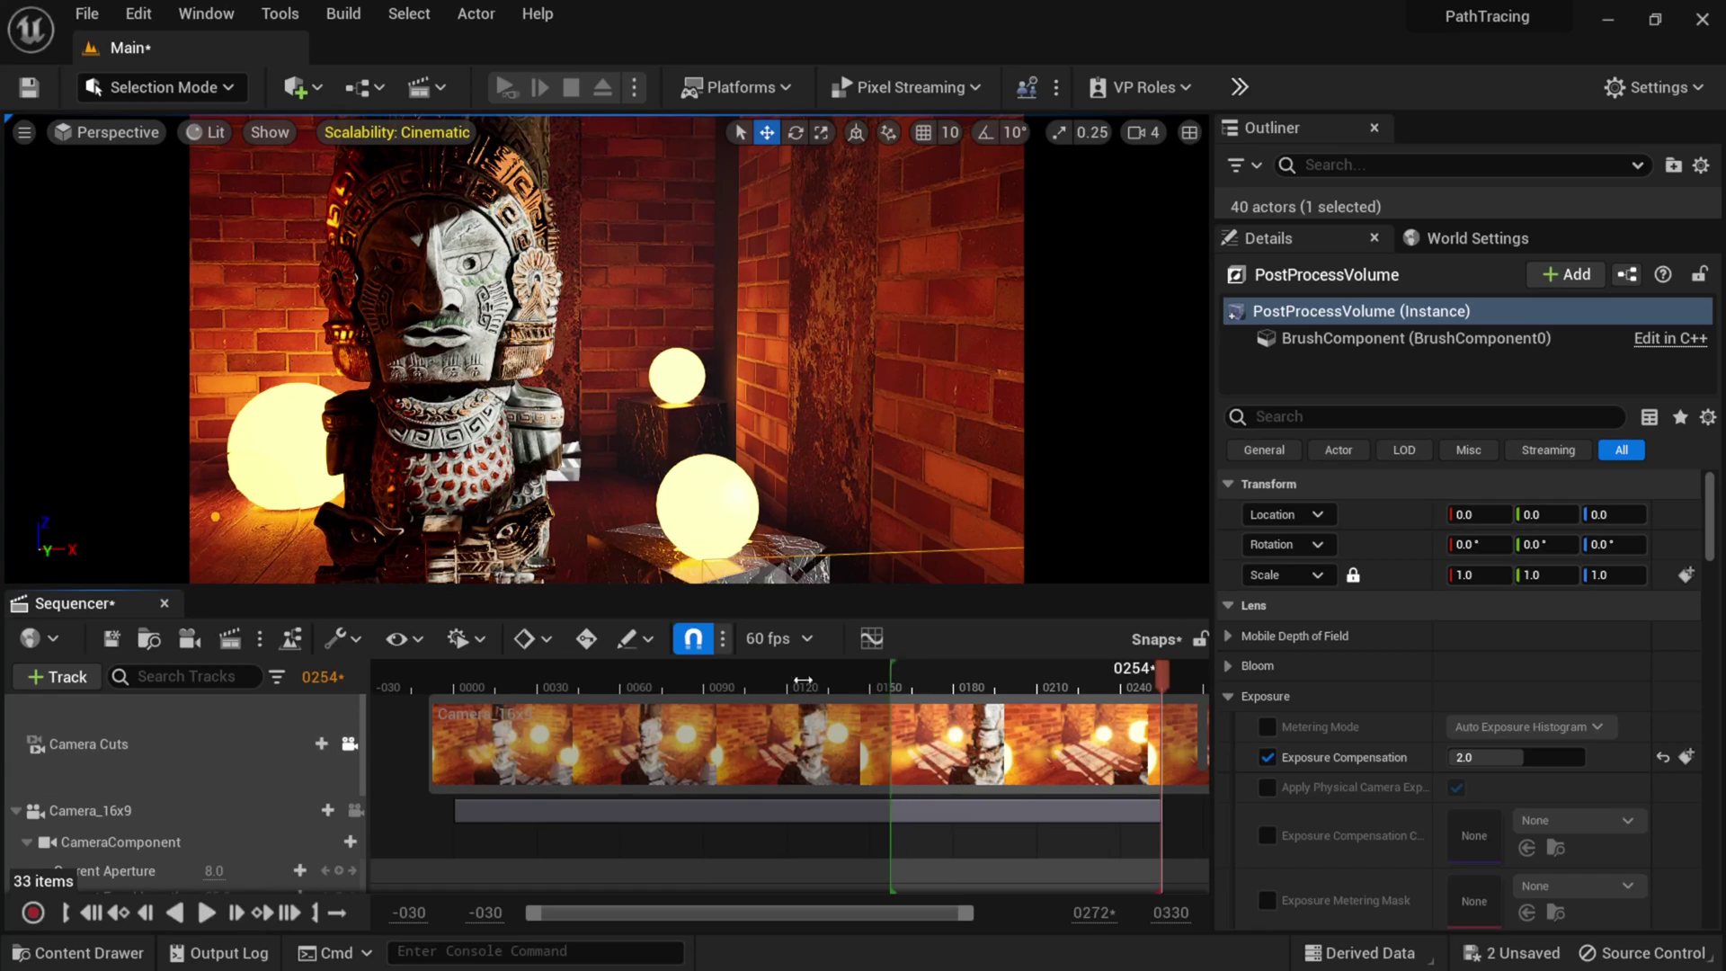
drag(803, 681, 464, 682)
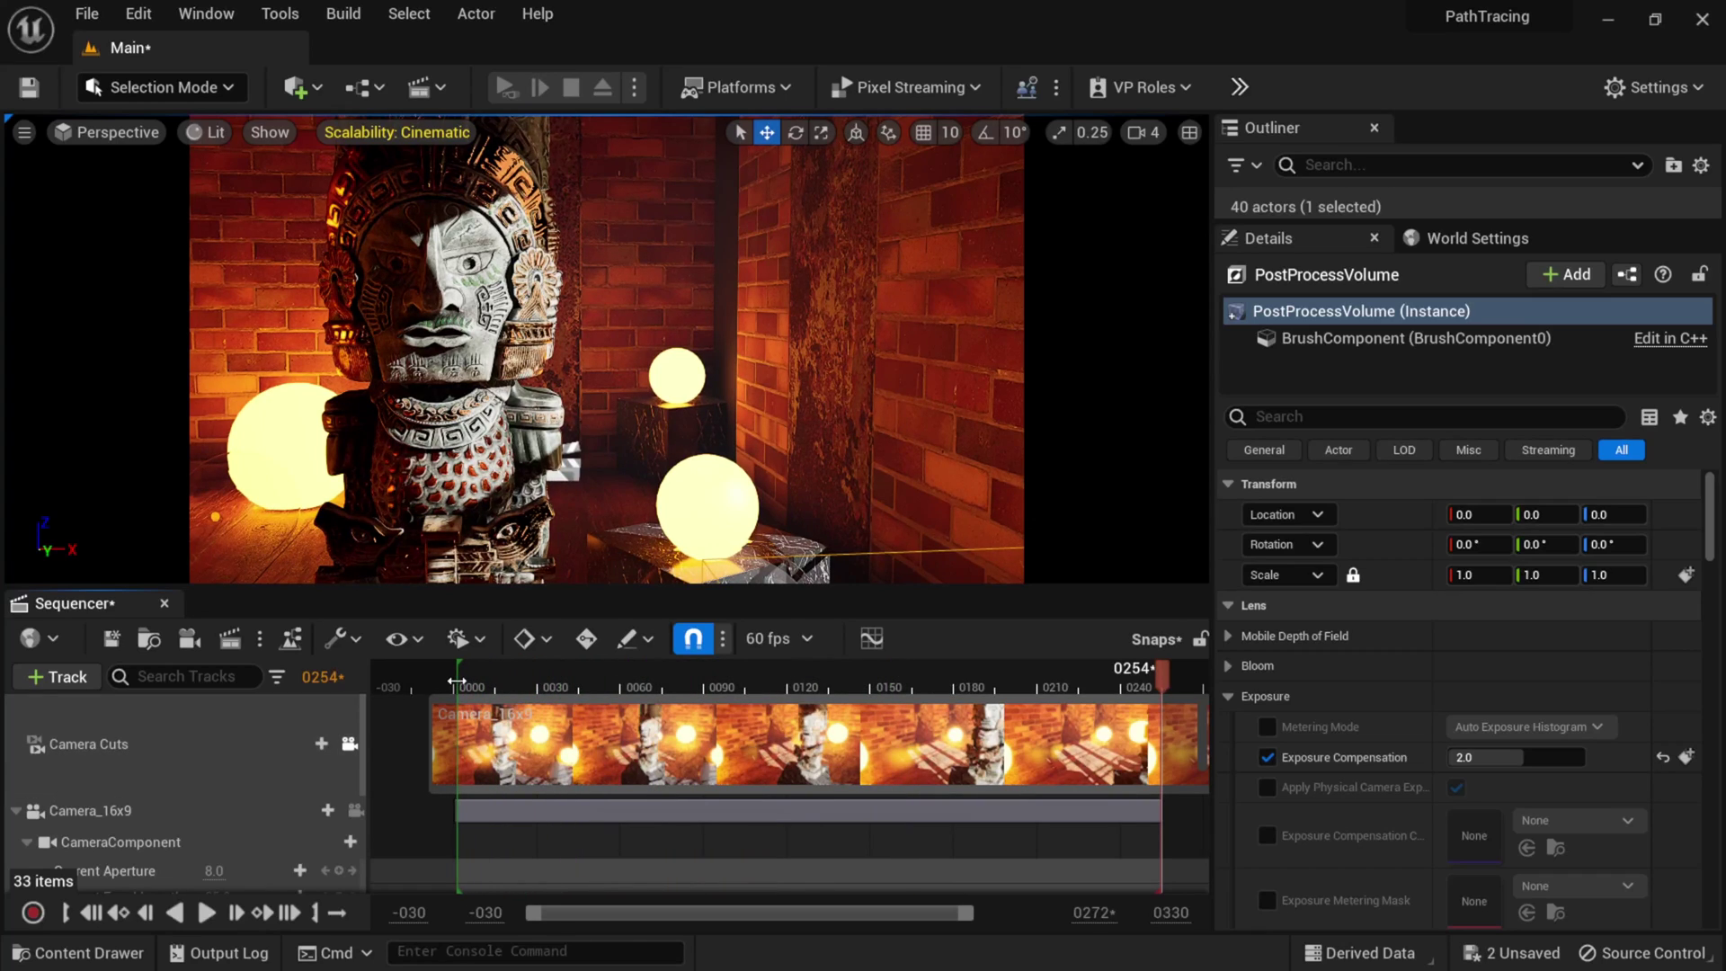
click(91, 913)
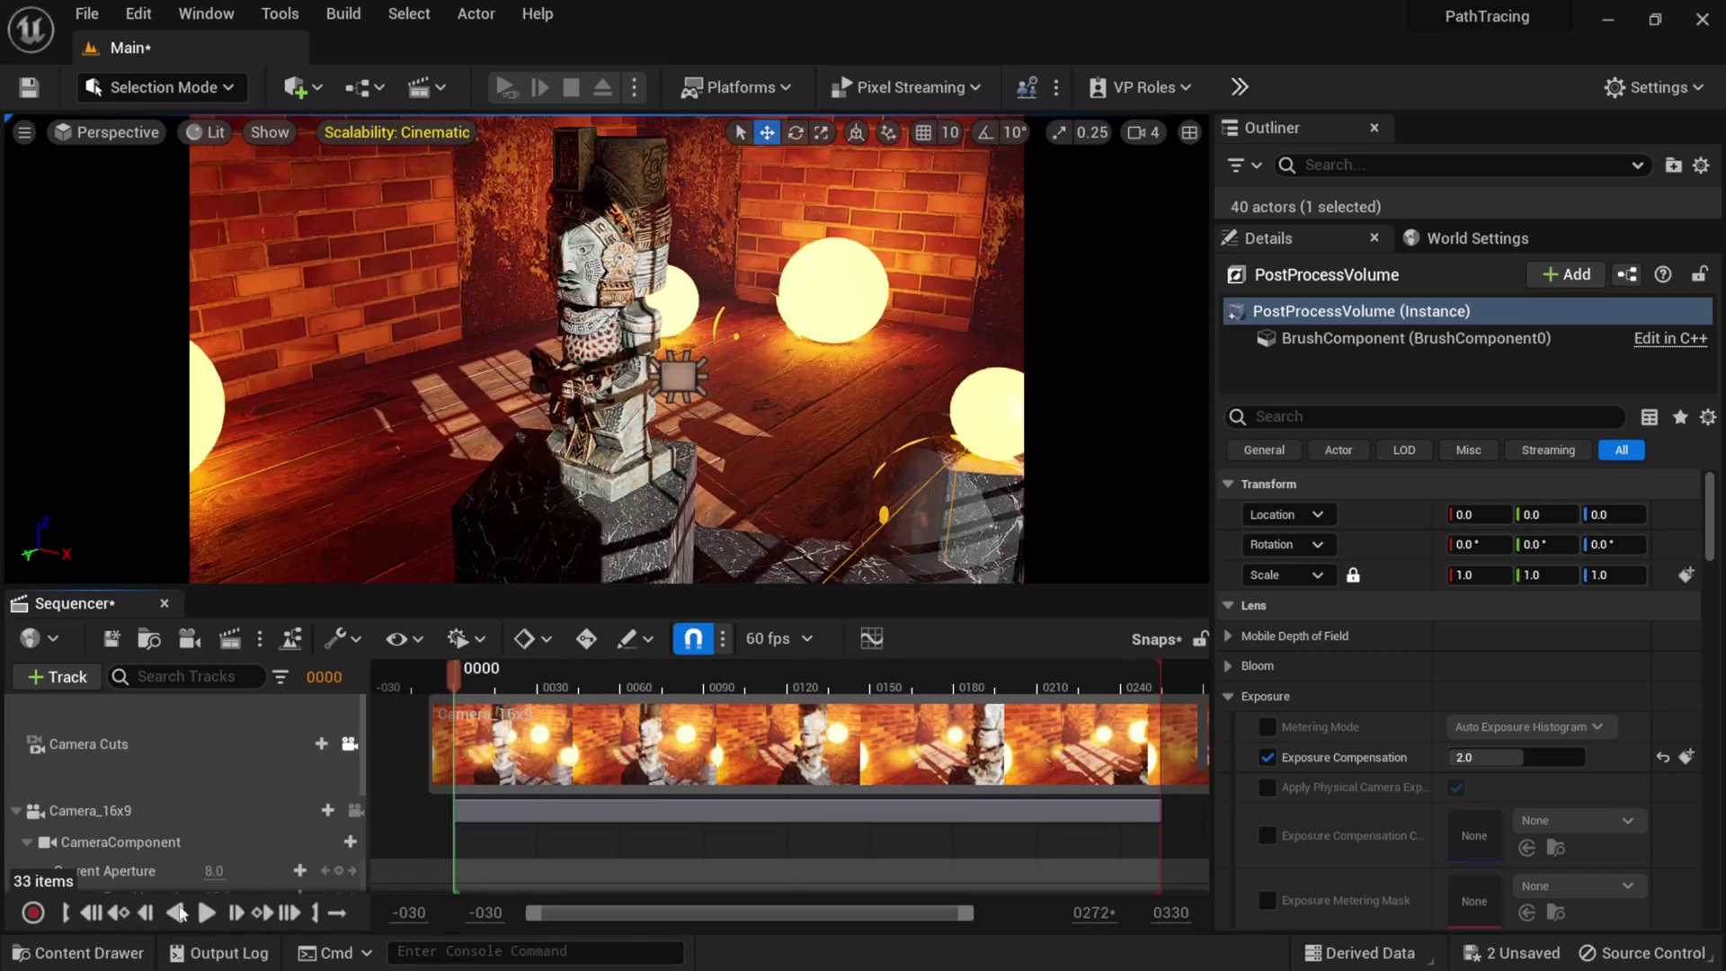
click(205, 912)
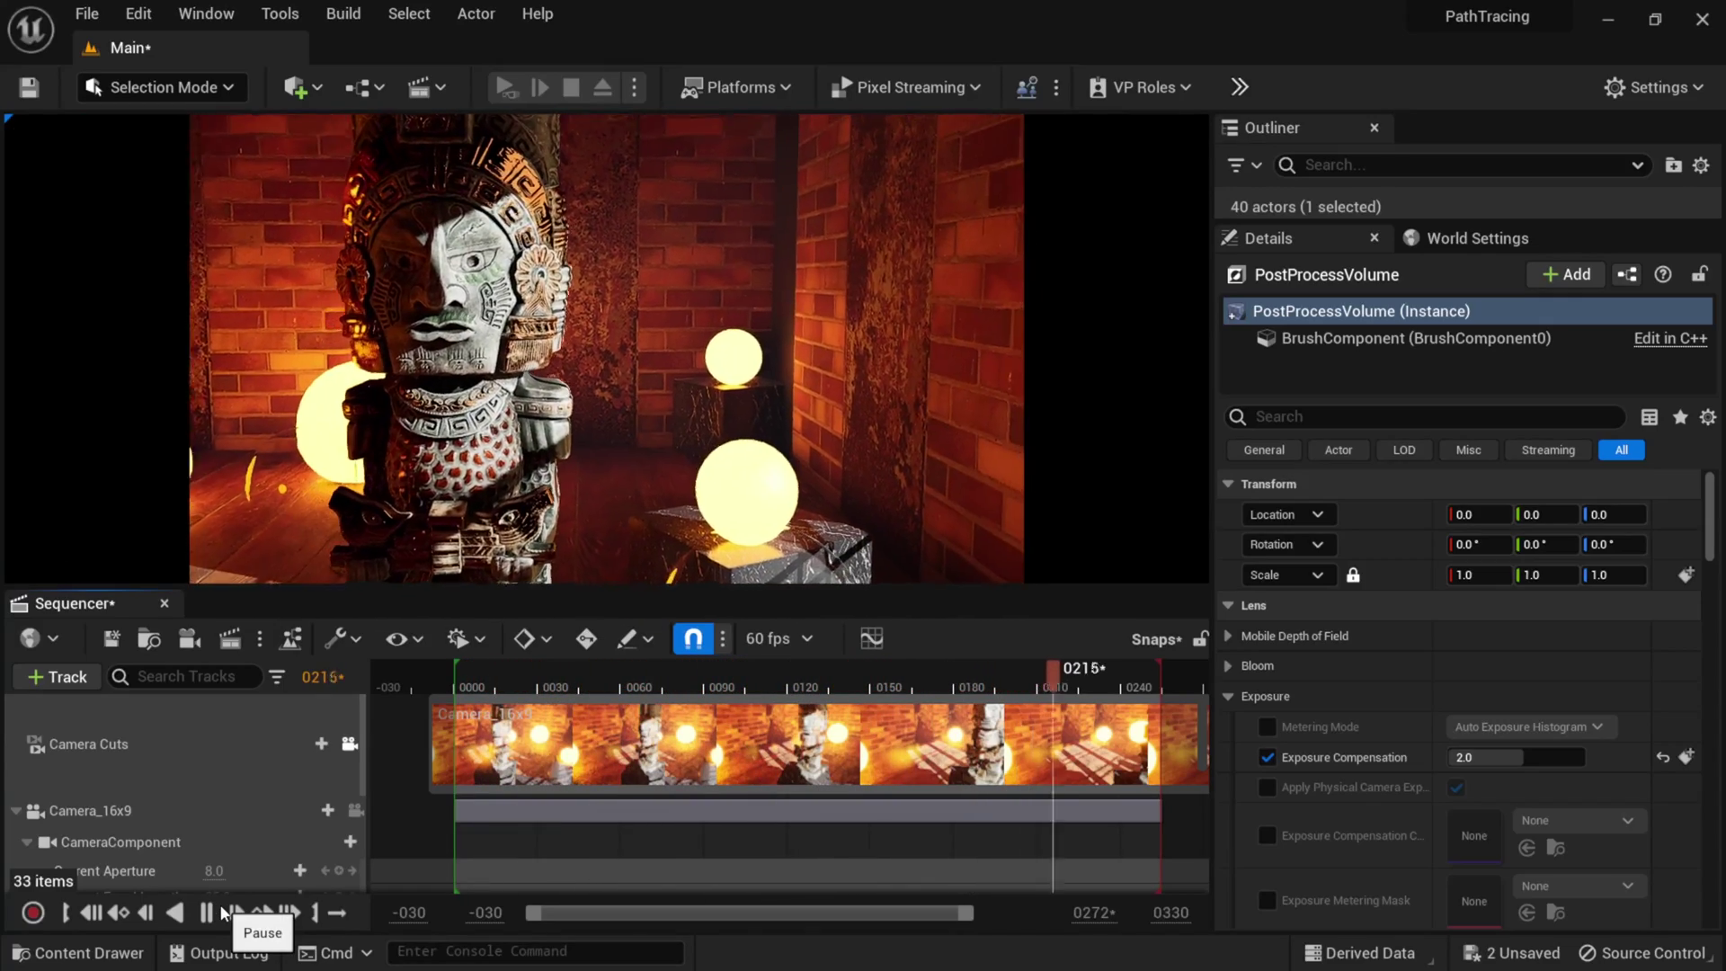
Open the Snaps job's configuration in the Movie Render Queue and replace Deferred Rendering with Path Tracer.
click(228, 642)
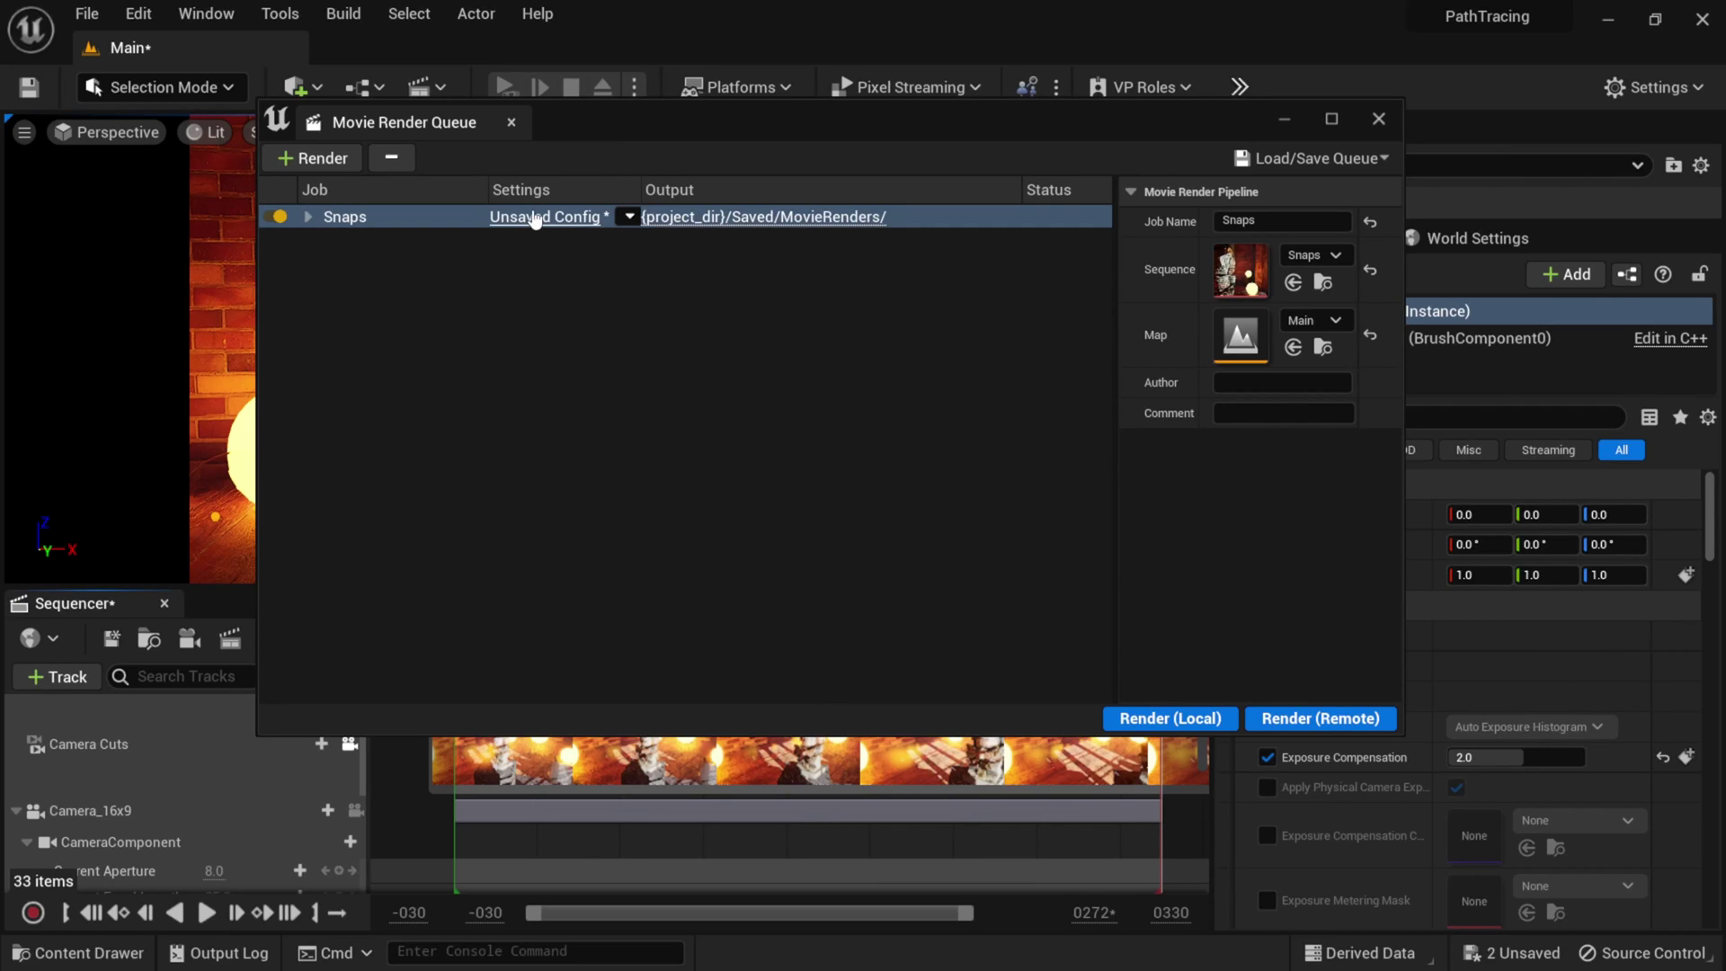
click(533, 219)
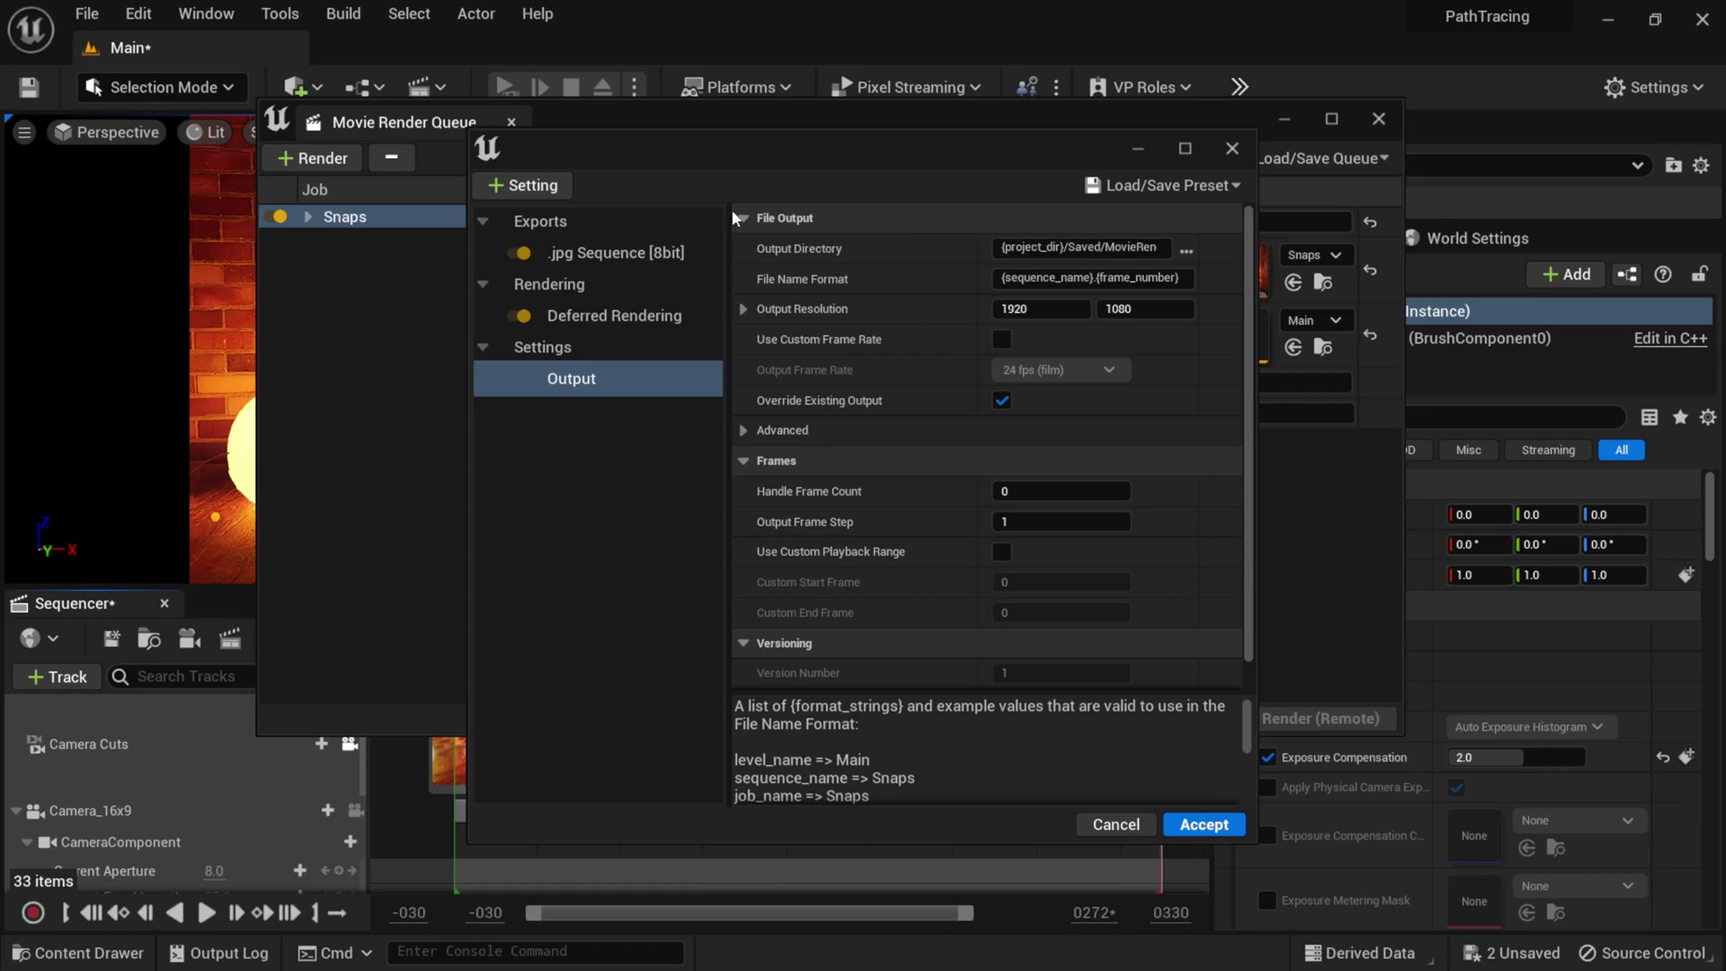
click(624, 315)
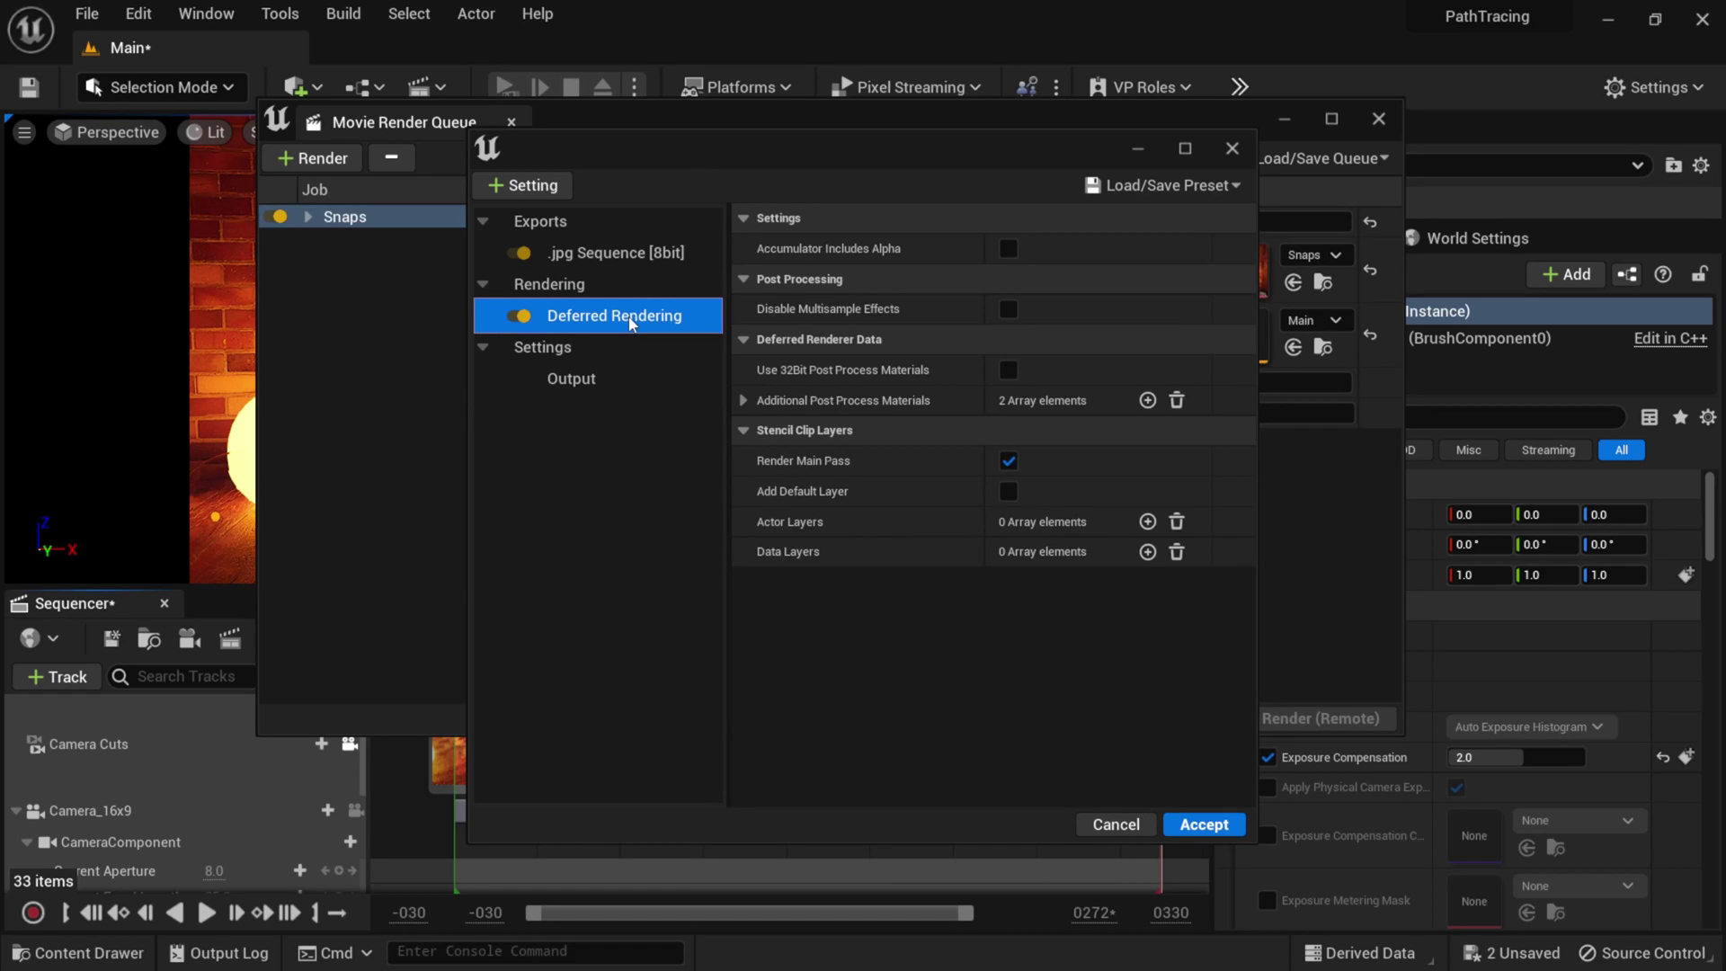
key(Delete)
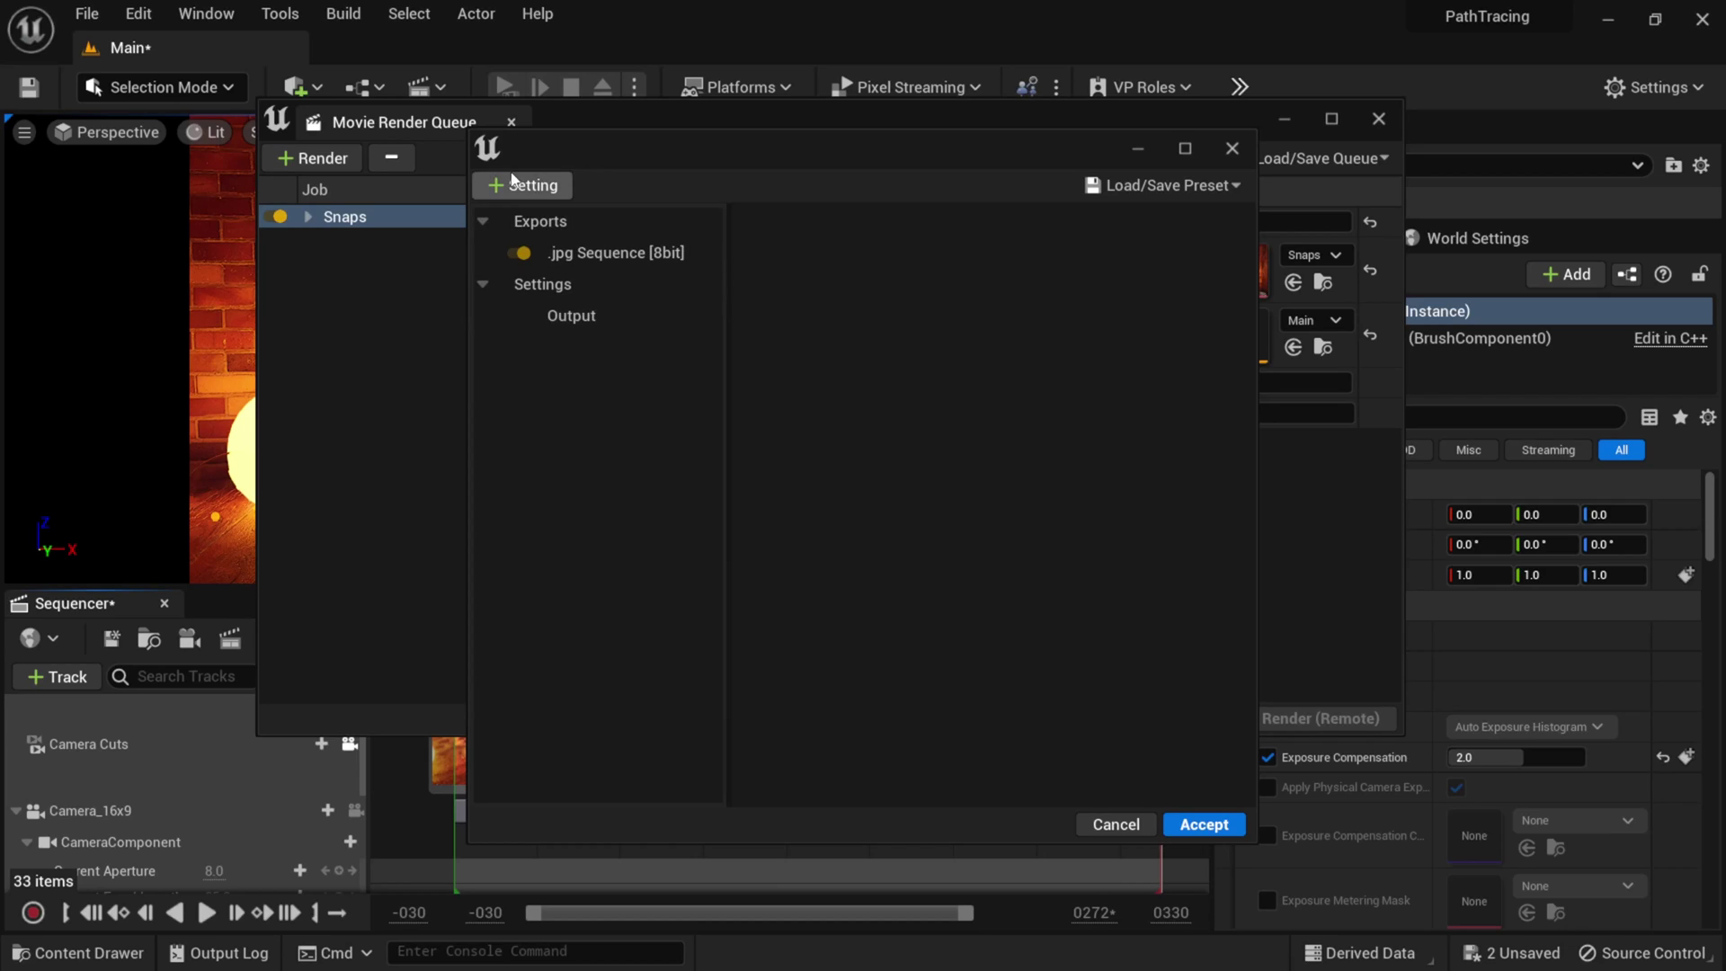
click(530, 197)
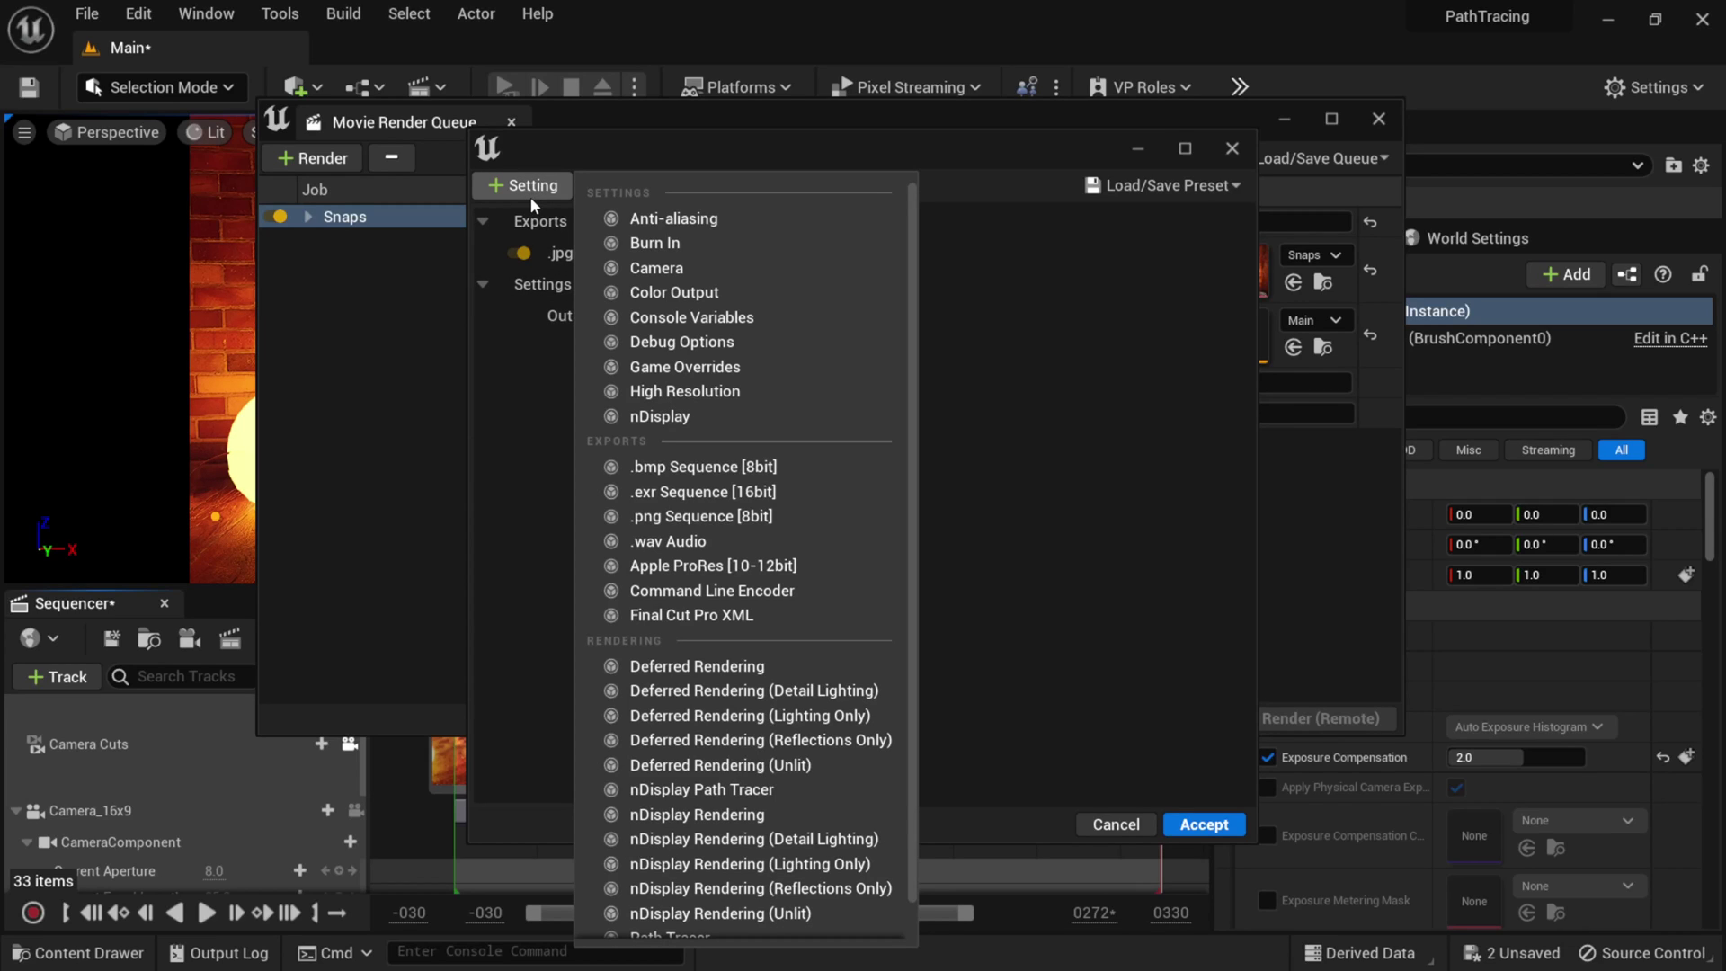
scroll(803, 716, down, 1)
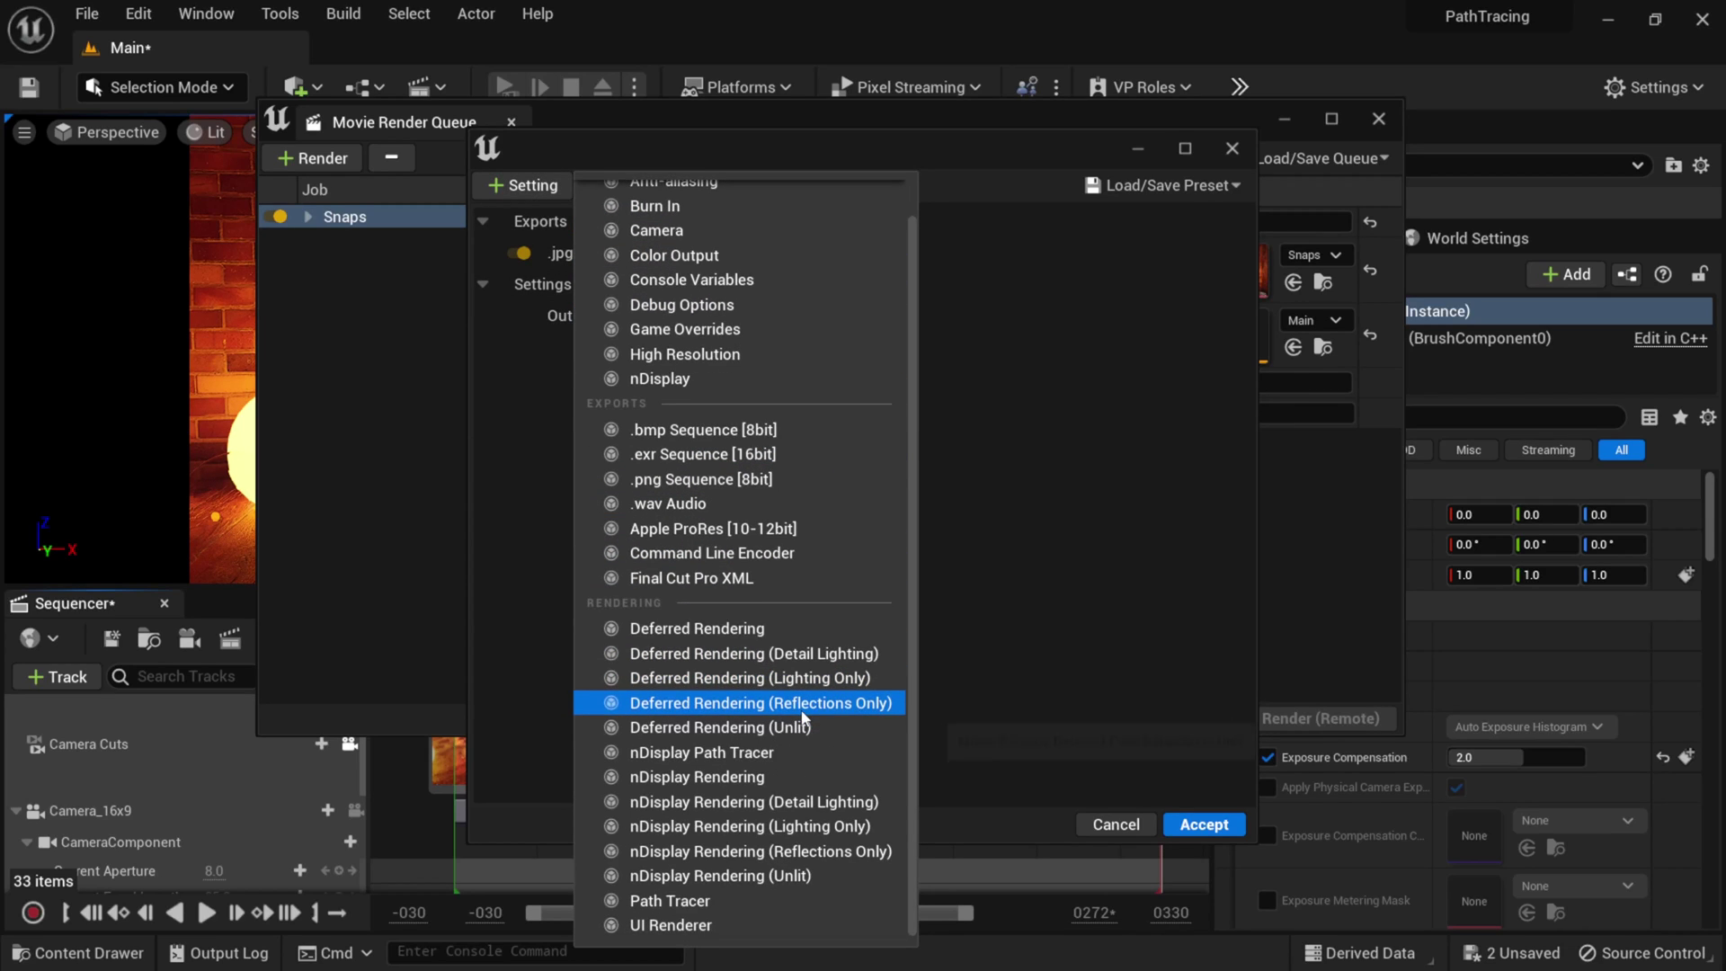
click(683, 901)
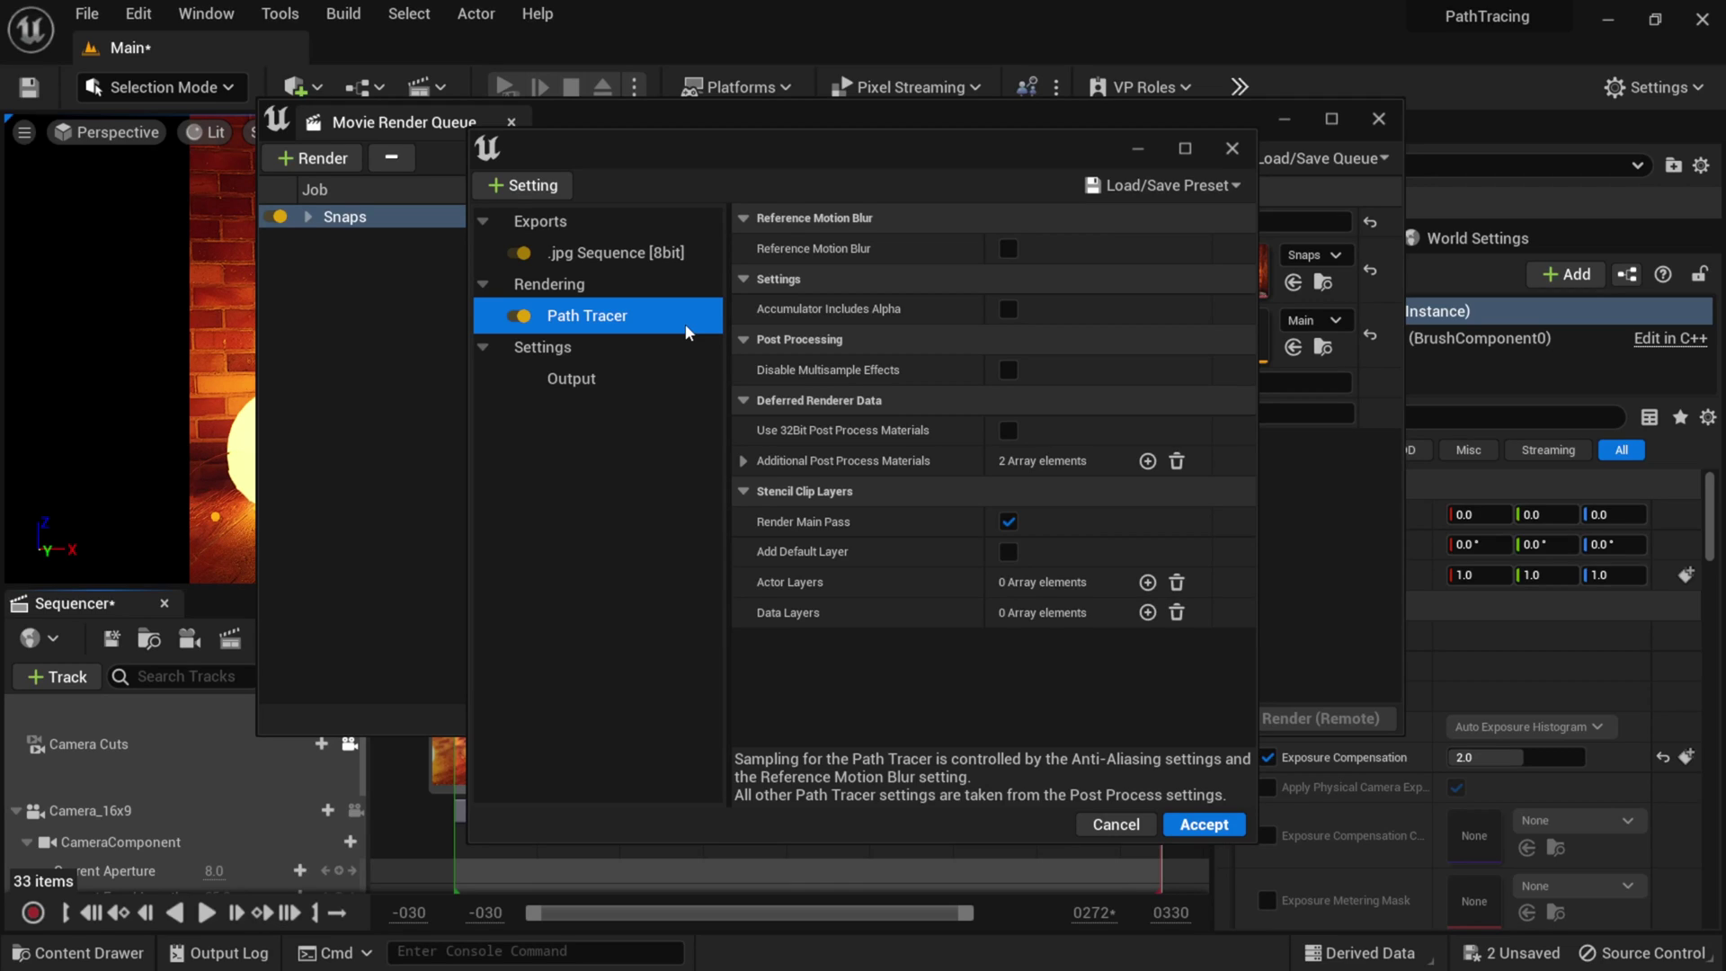
Replace the .jpg Sequence [8bit] export with .png Sequence [8bit] in the render configuration.
click(628, 260)
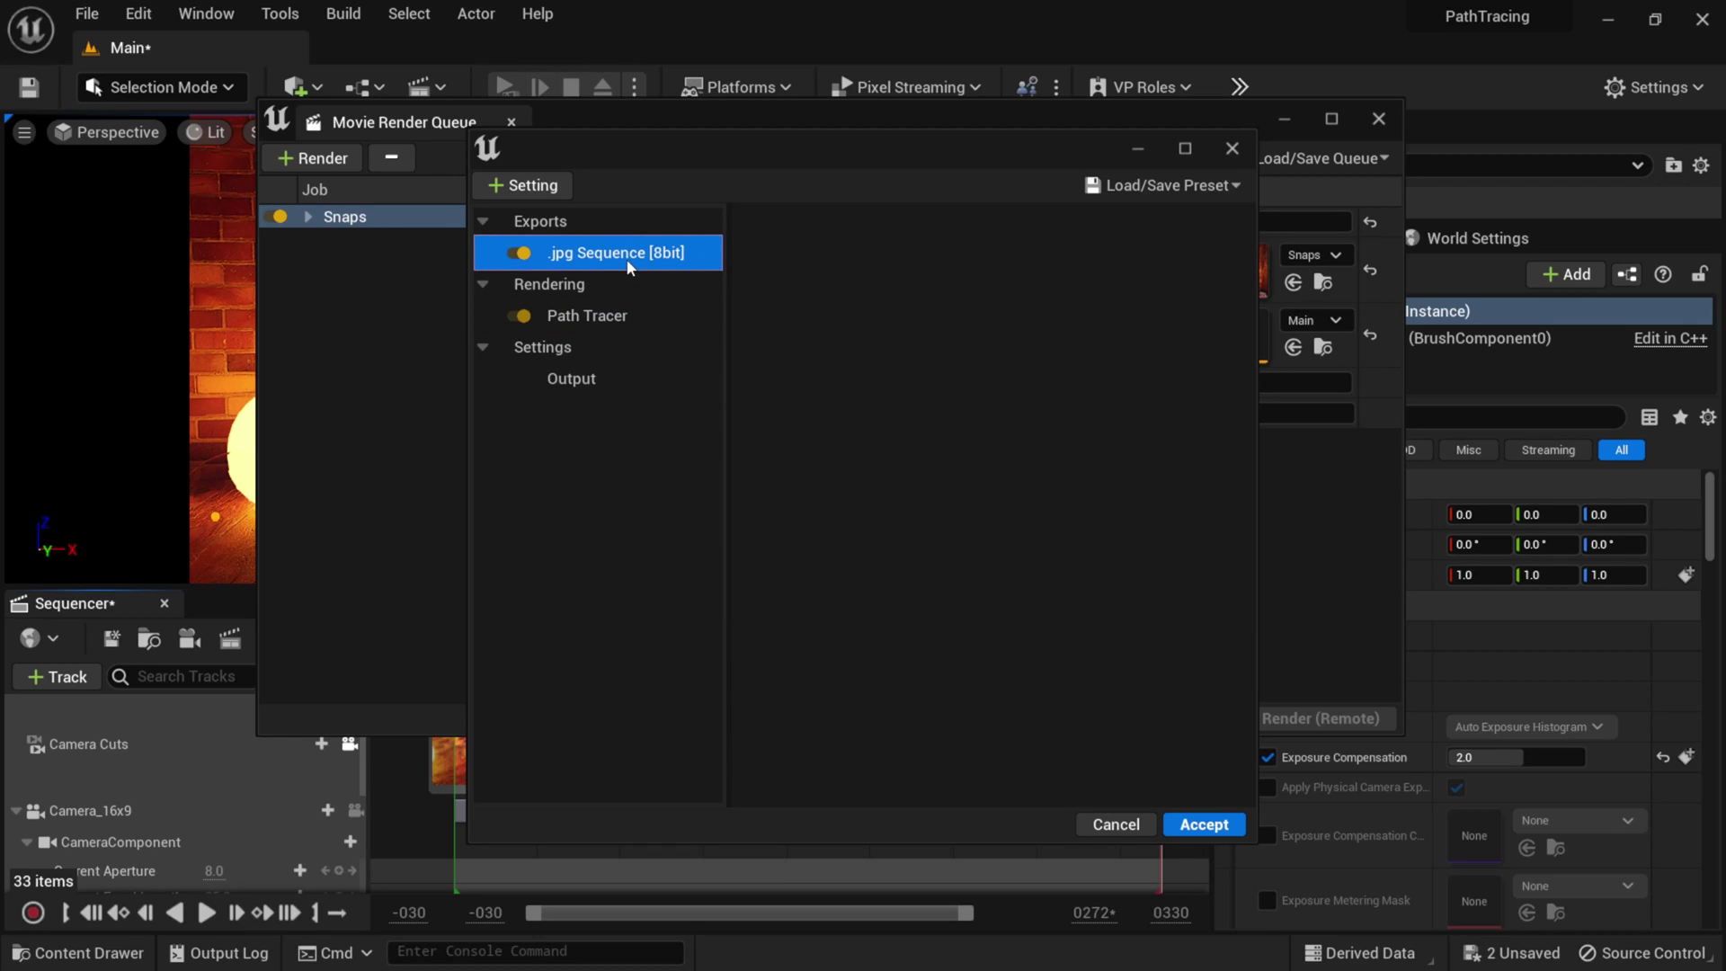
key(Delete)
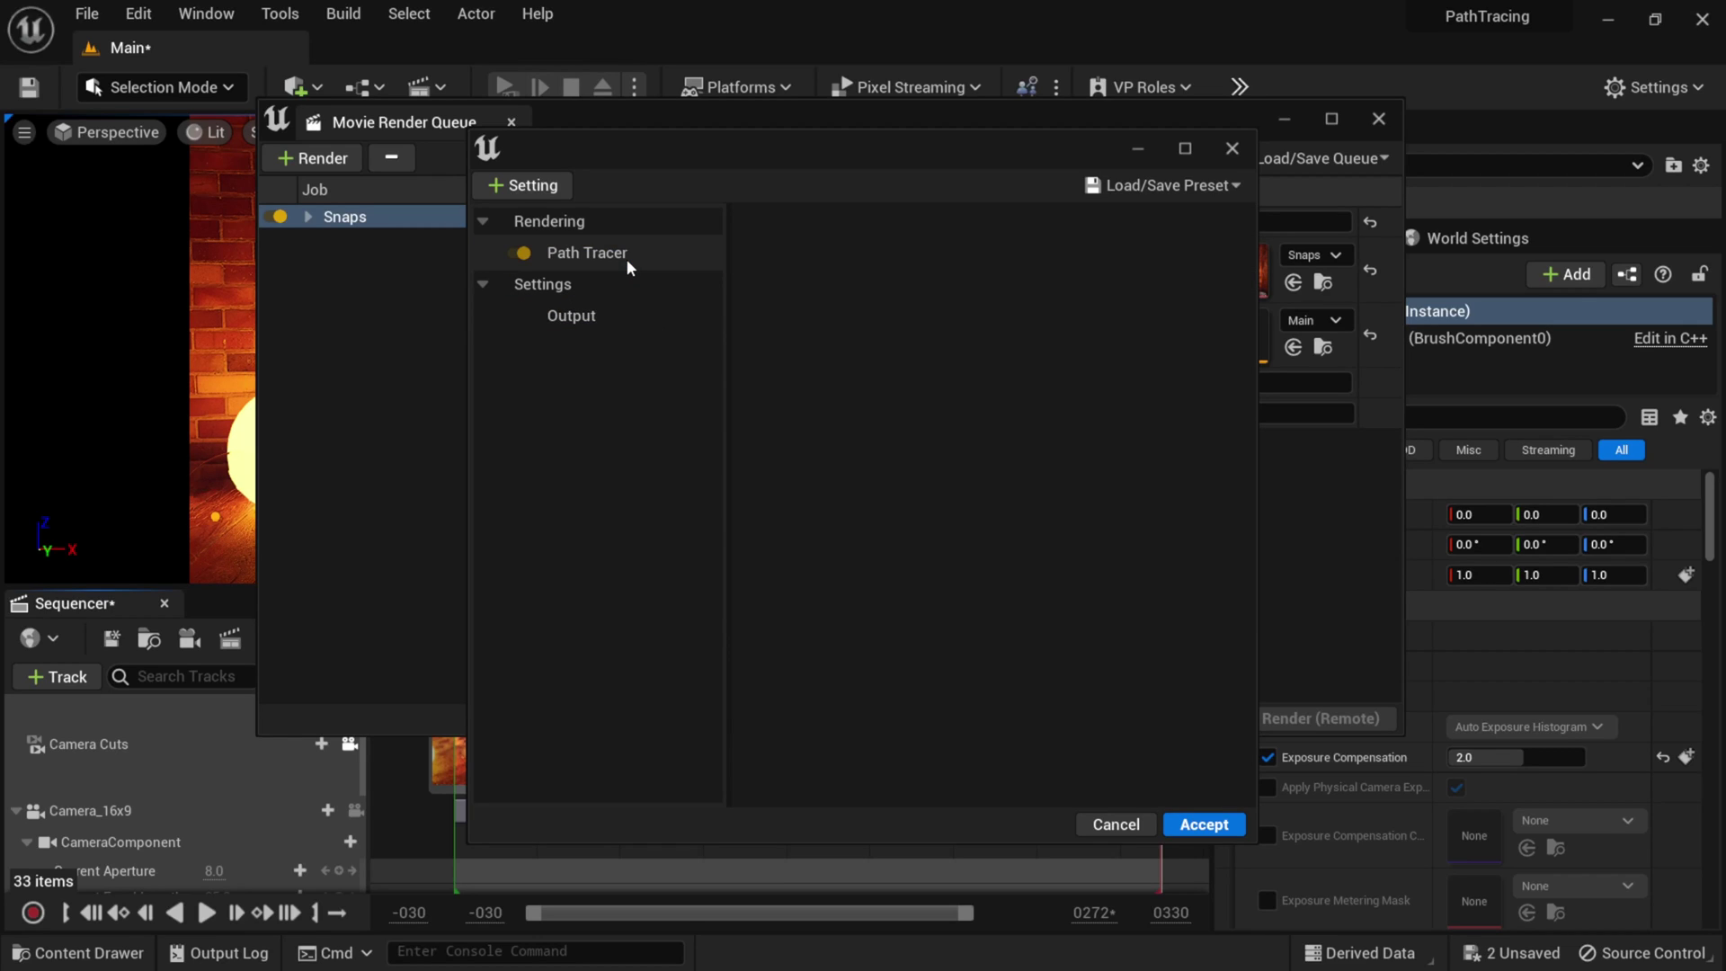
click(550, 192)
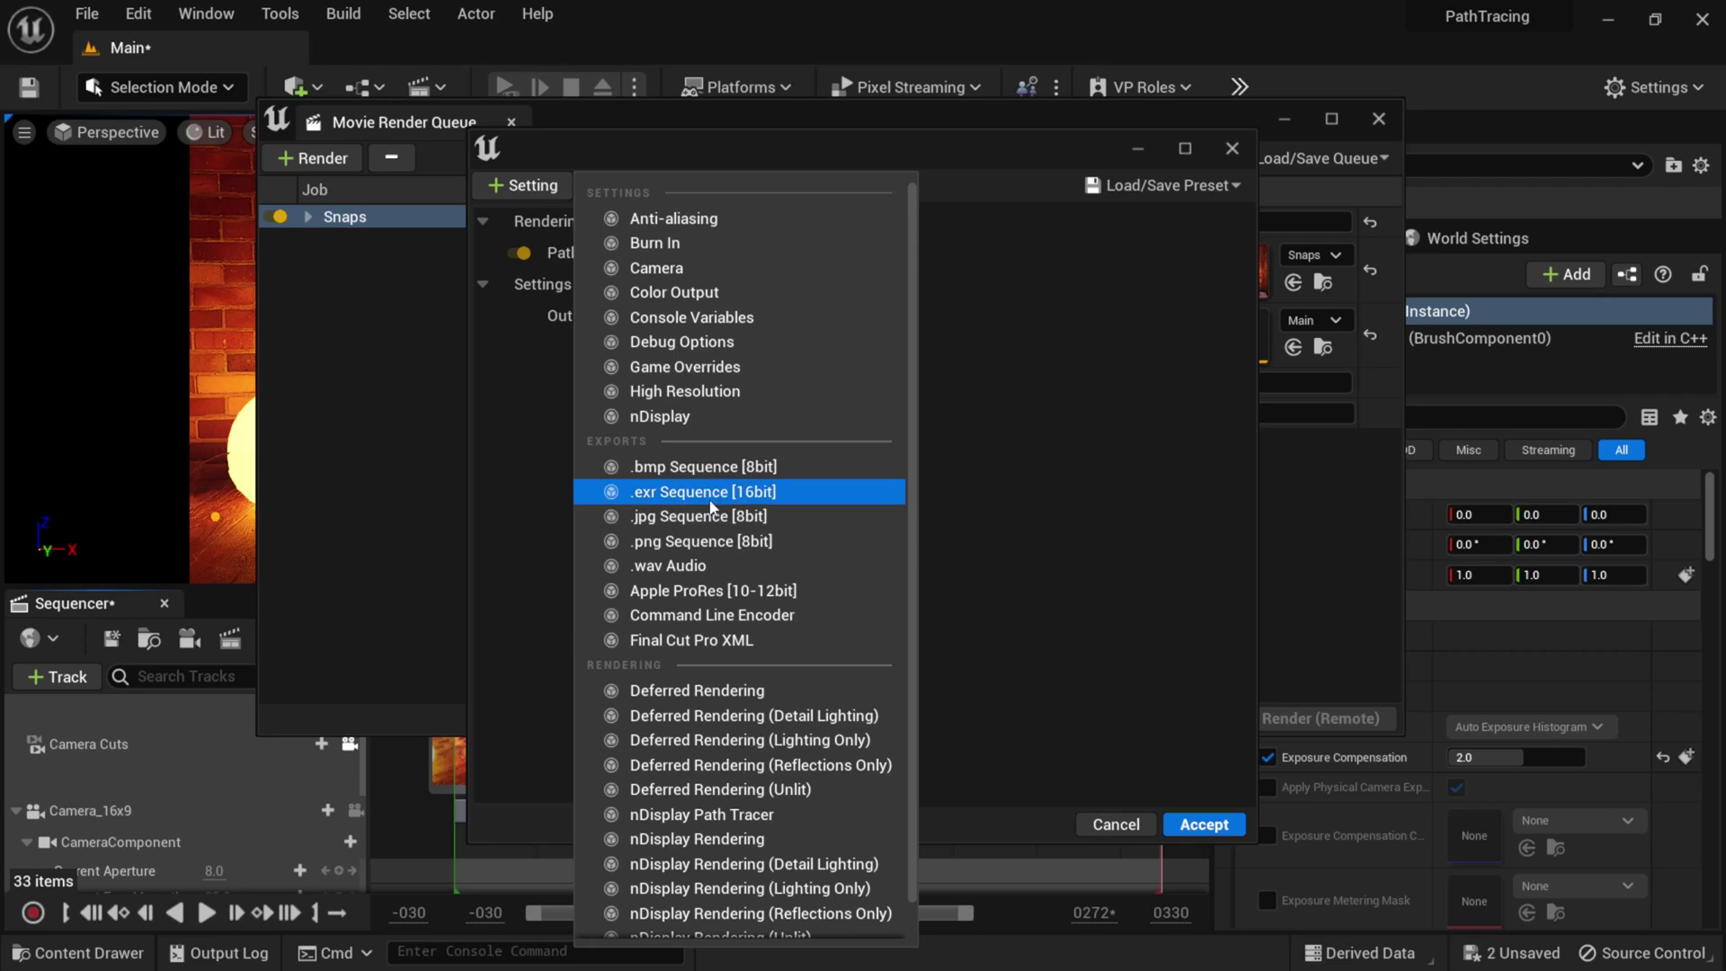
click(737, 542)
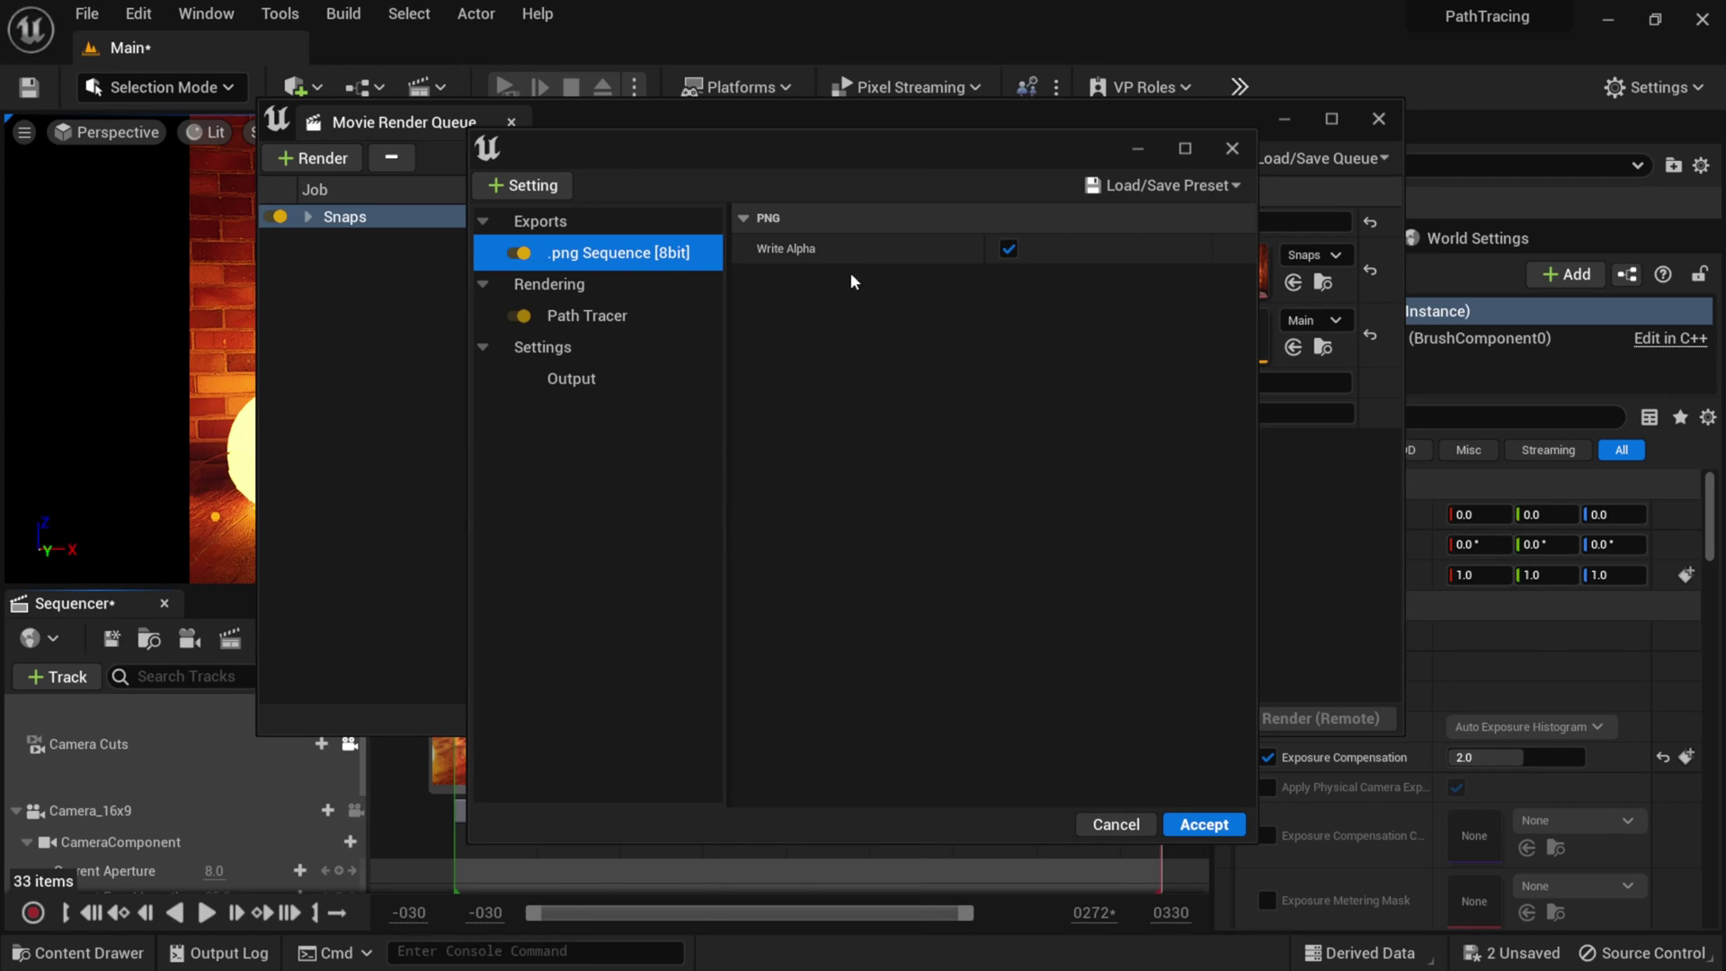
Disable Write Alpha for the .png Sequence [8bit] export and add the Anti-aliasing setting to the render configuration.
click(1009, 249)
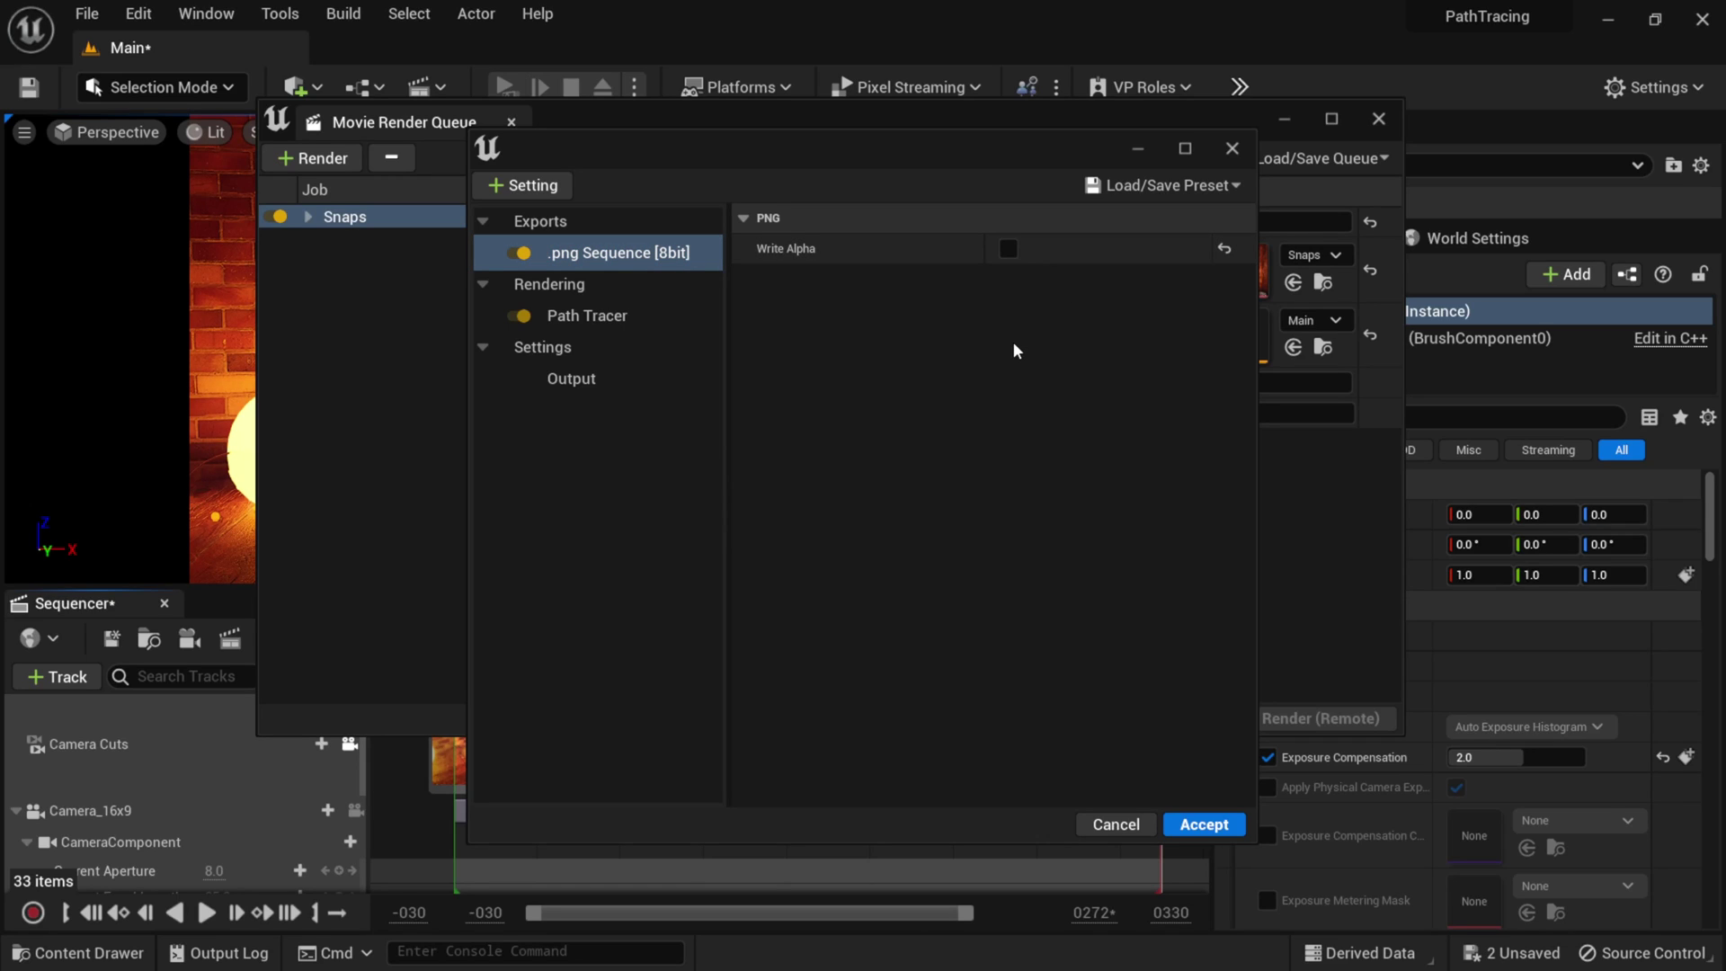
click(526, 188)
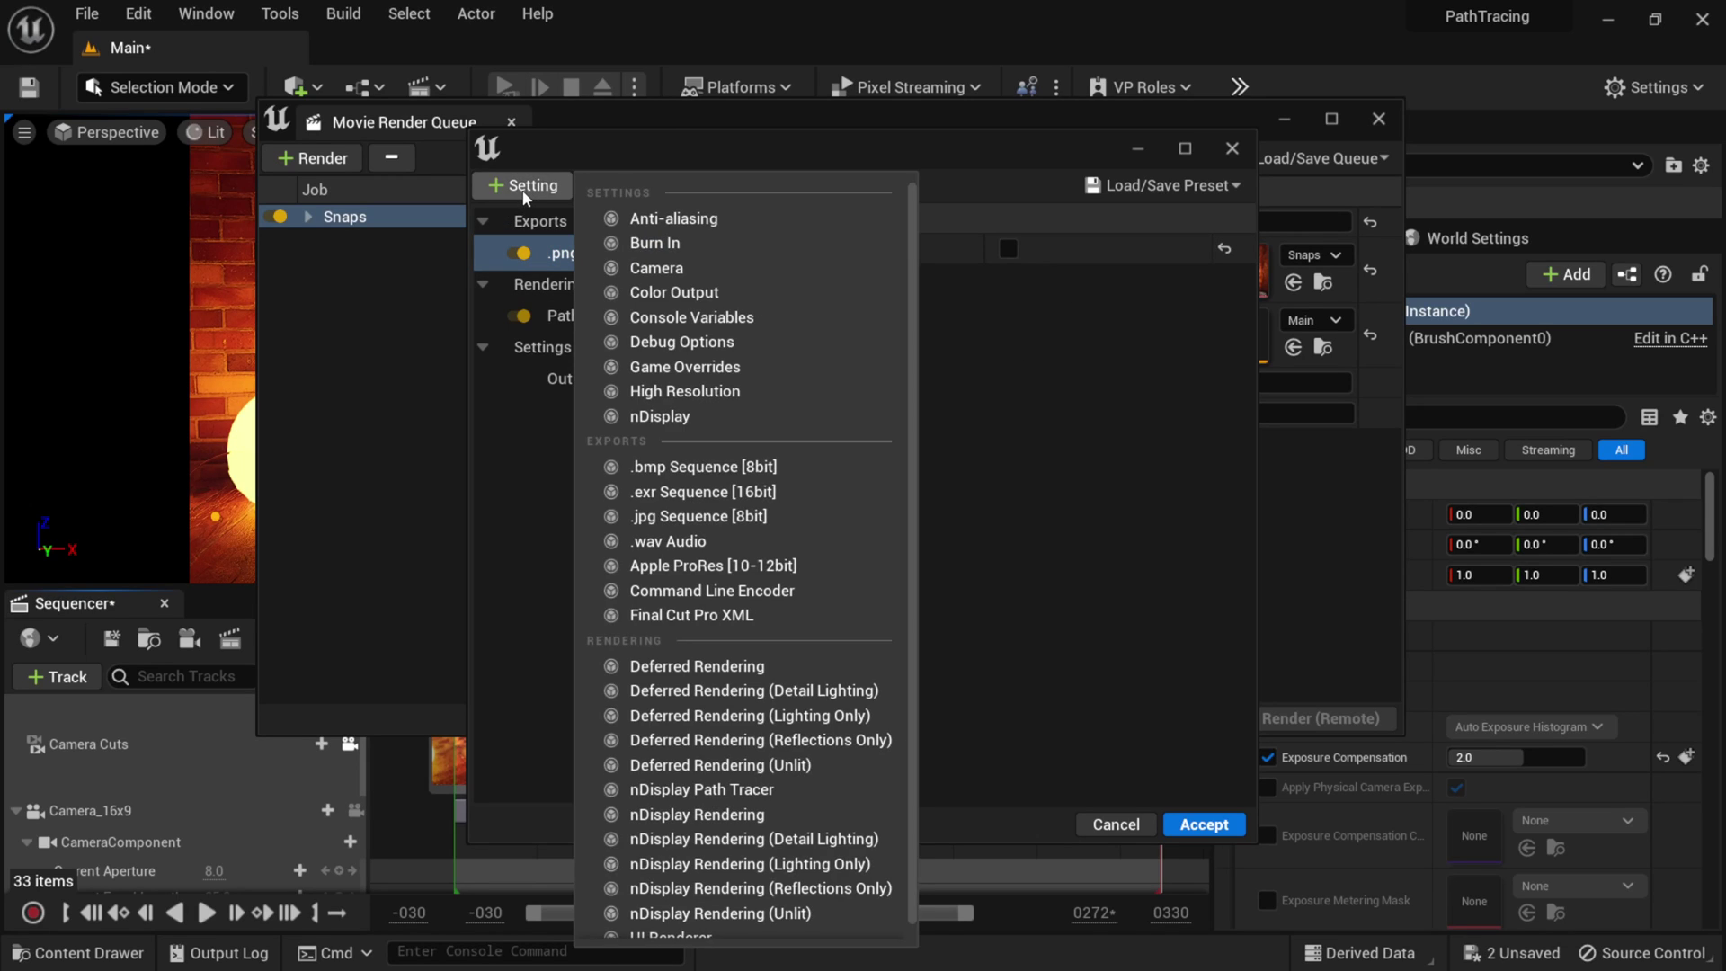
click(730, 216)
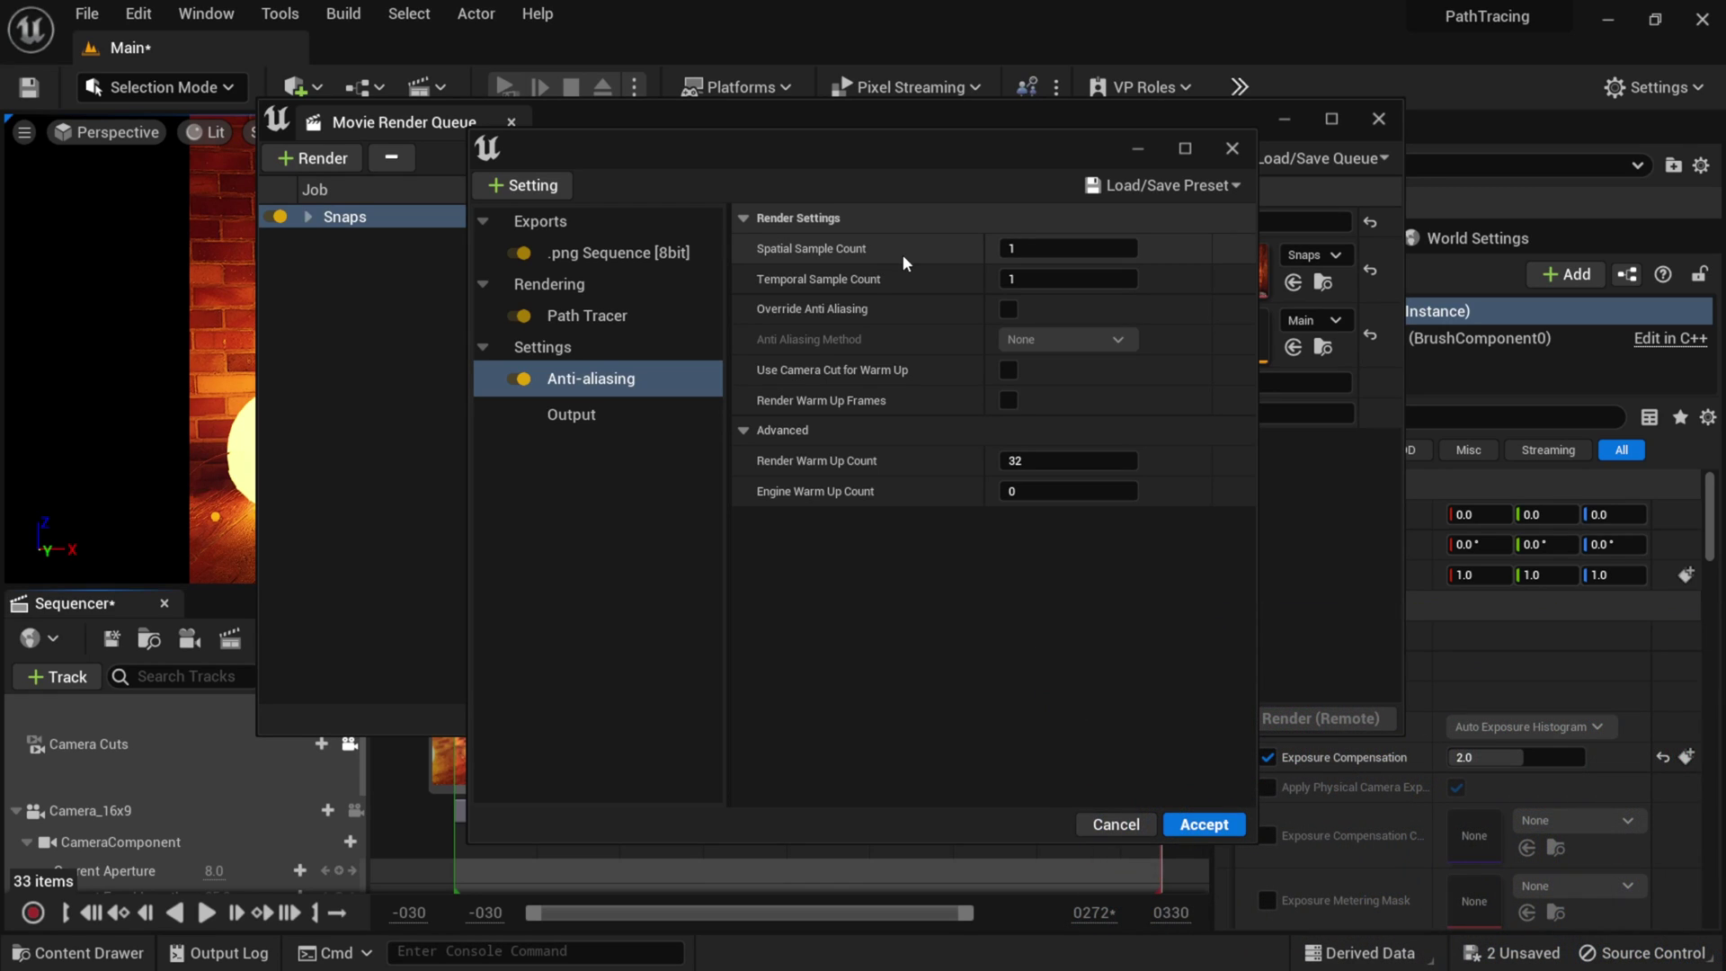
Set the anti-aliasing Spatial Sample Count to 250 and the Temporal Sample Count to 2.
mouse_move(824, 285)
click(1025, 249)
text(250)
key(Return)
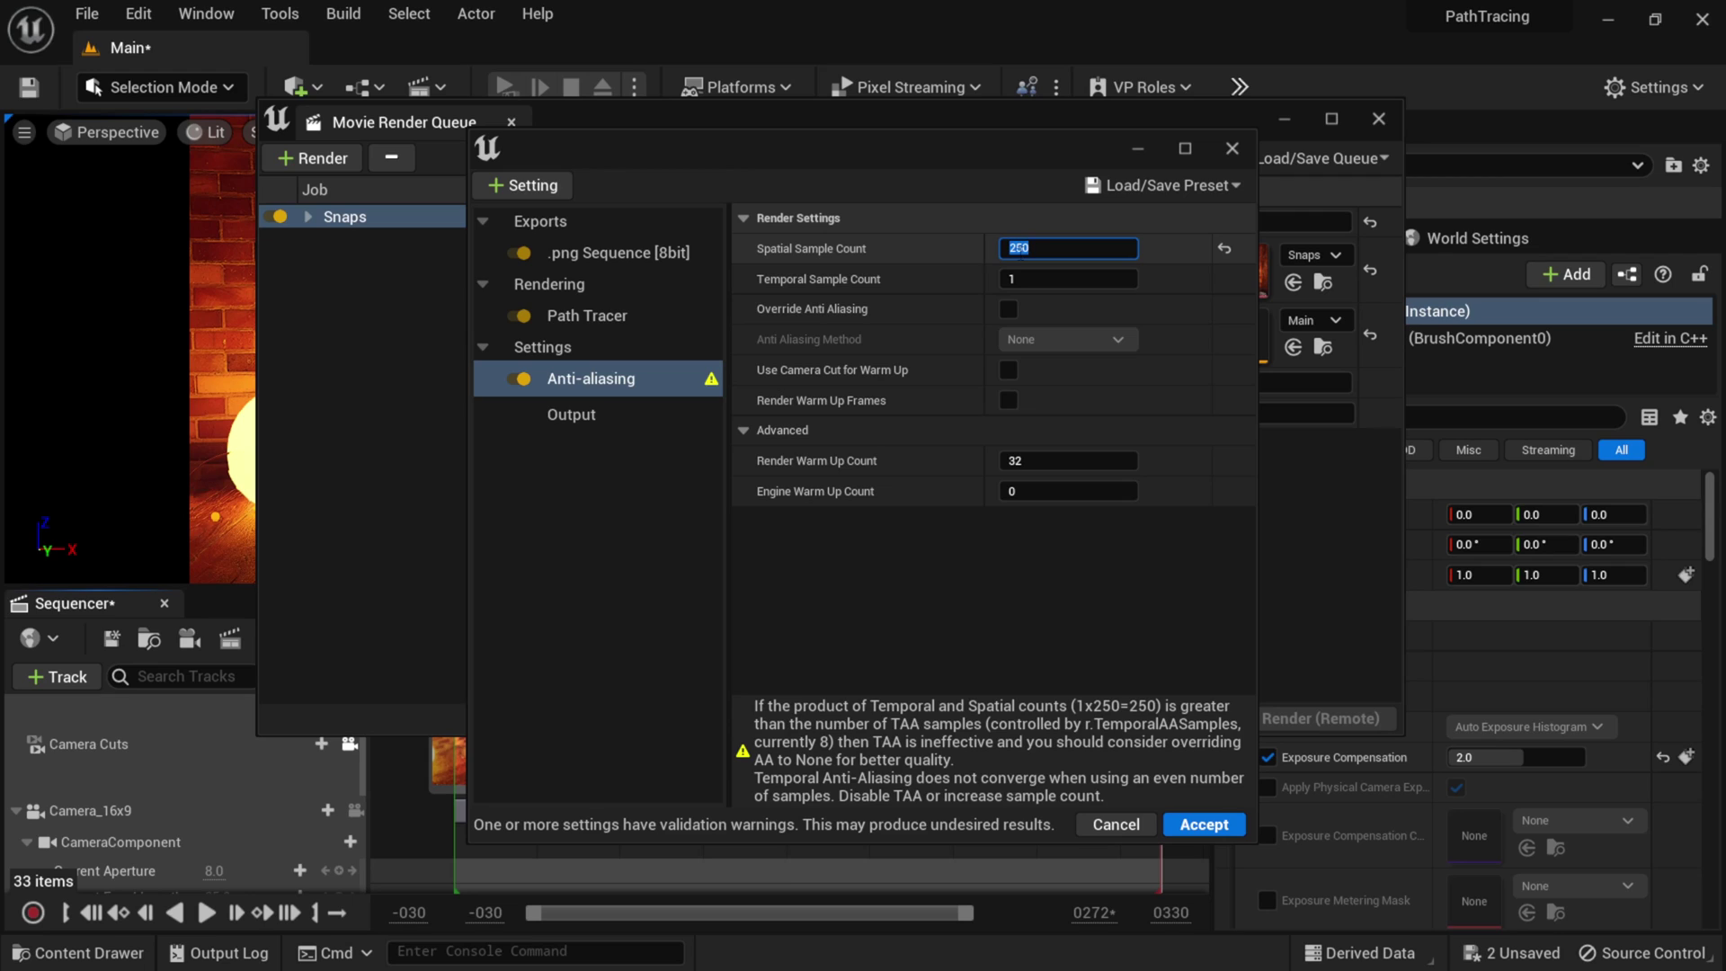
click(1039, 286)
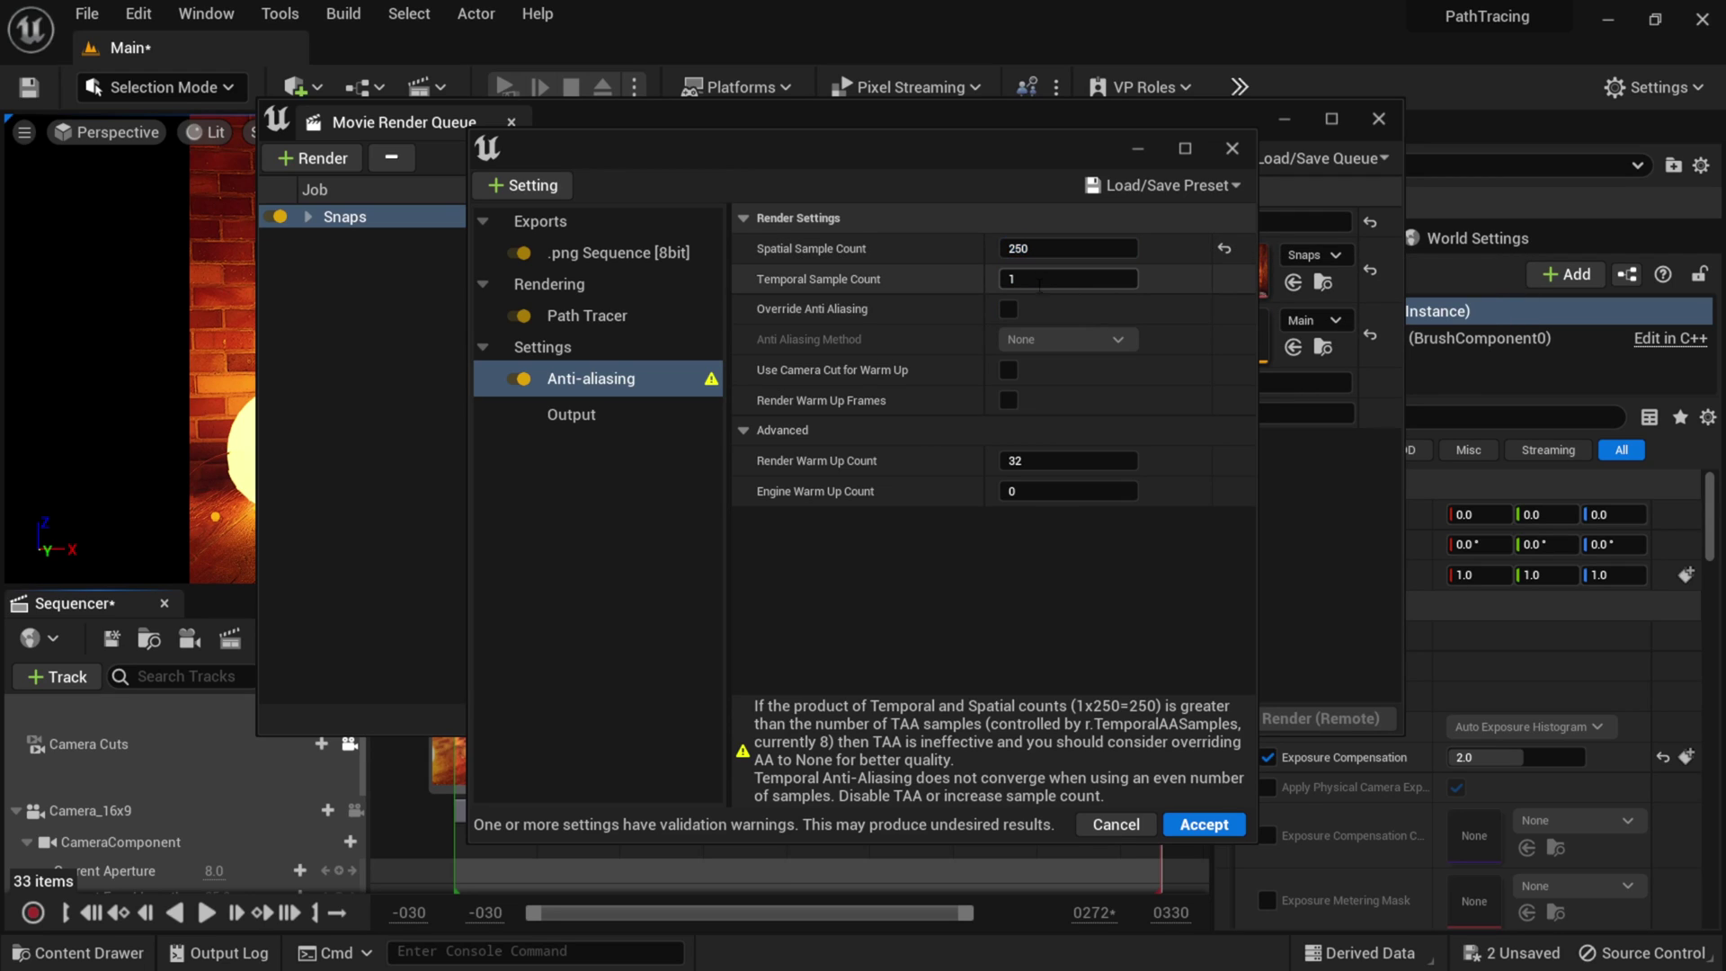
click(1039, 286)
text(2)
key(Return)
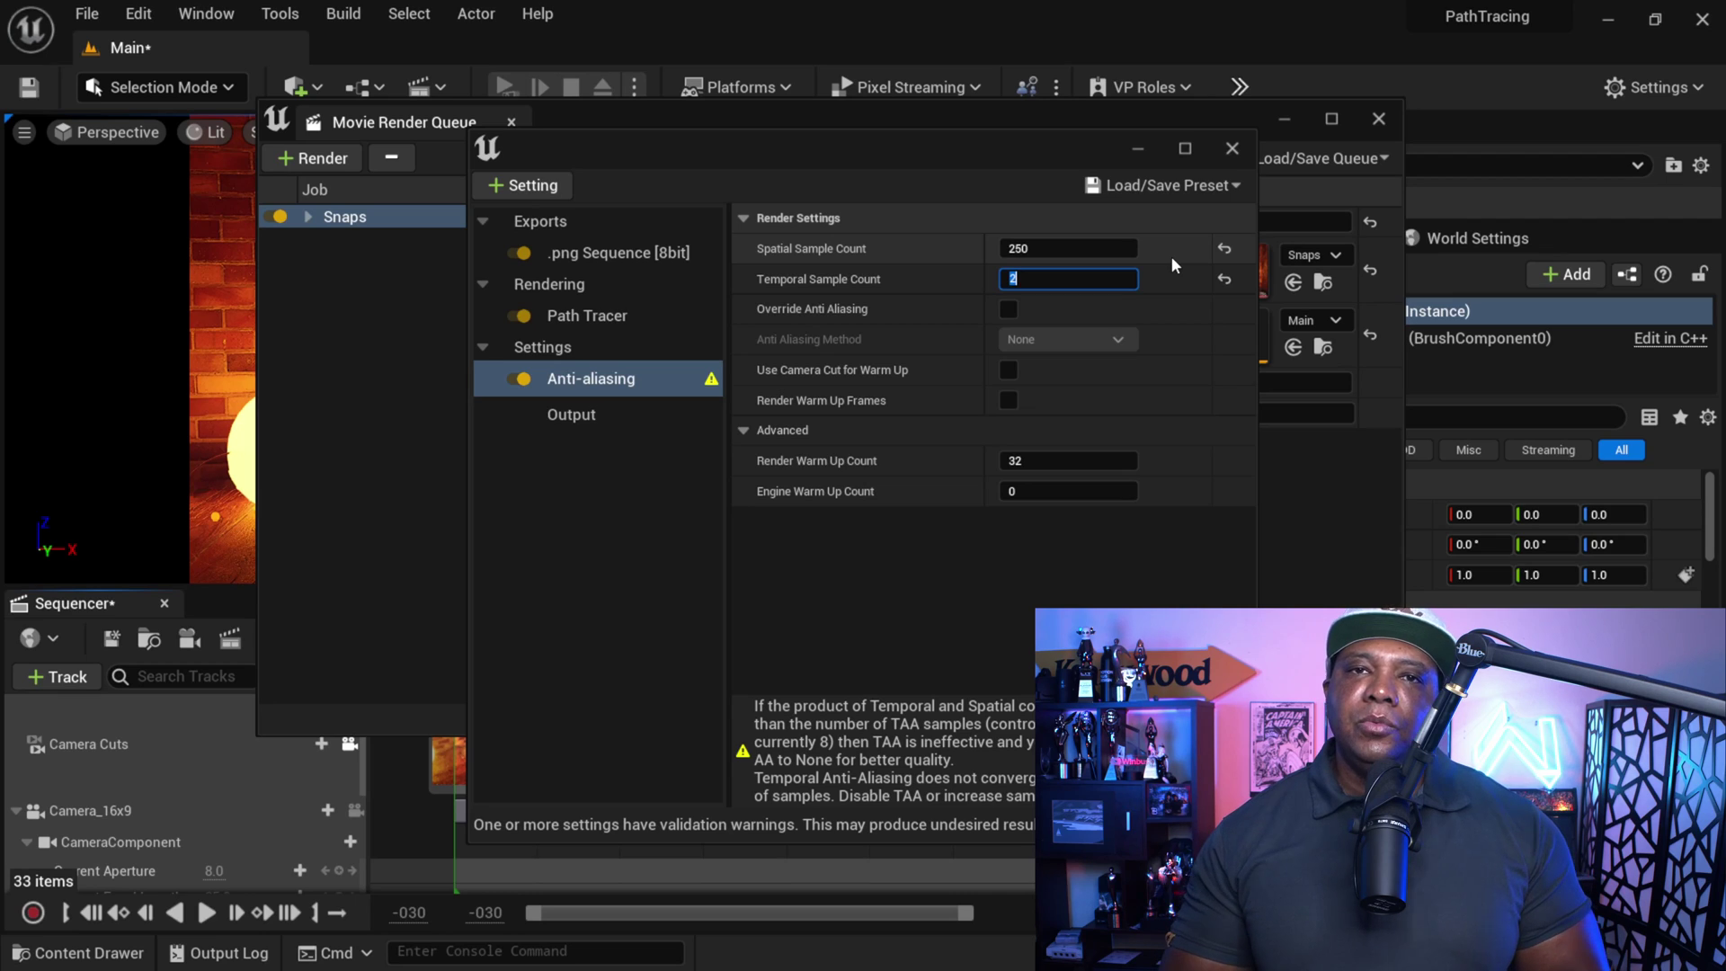
Set the anti-aliasing Spatial Sample Count to 500 and the Temporal Sample Count to 1.
click(1041, 250)
text(500)
key(Return)
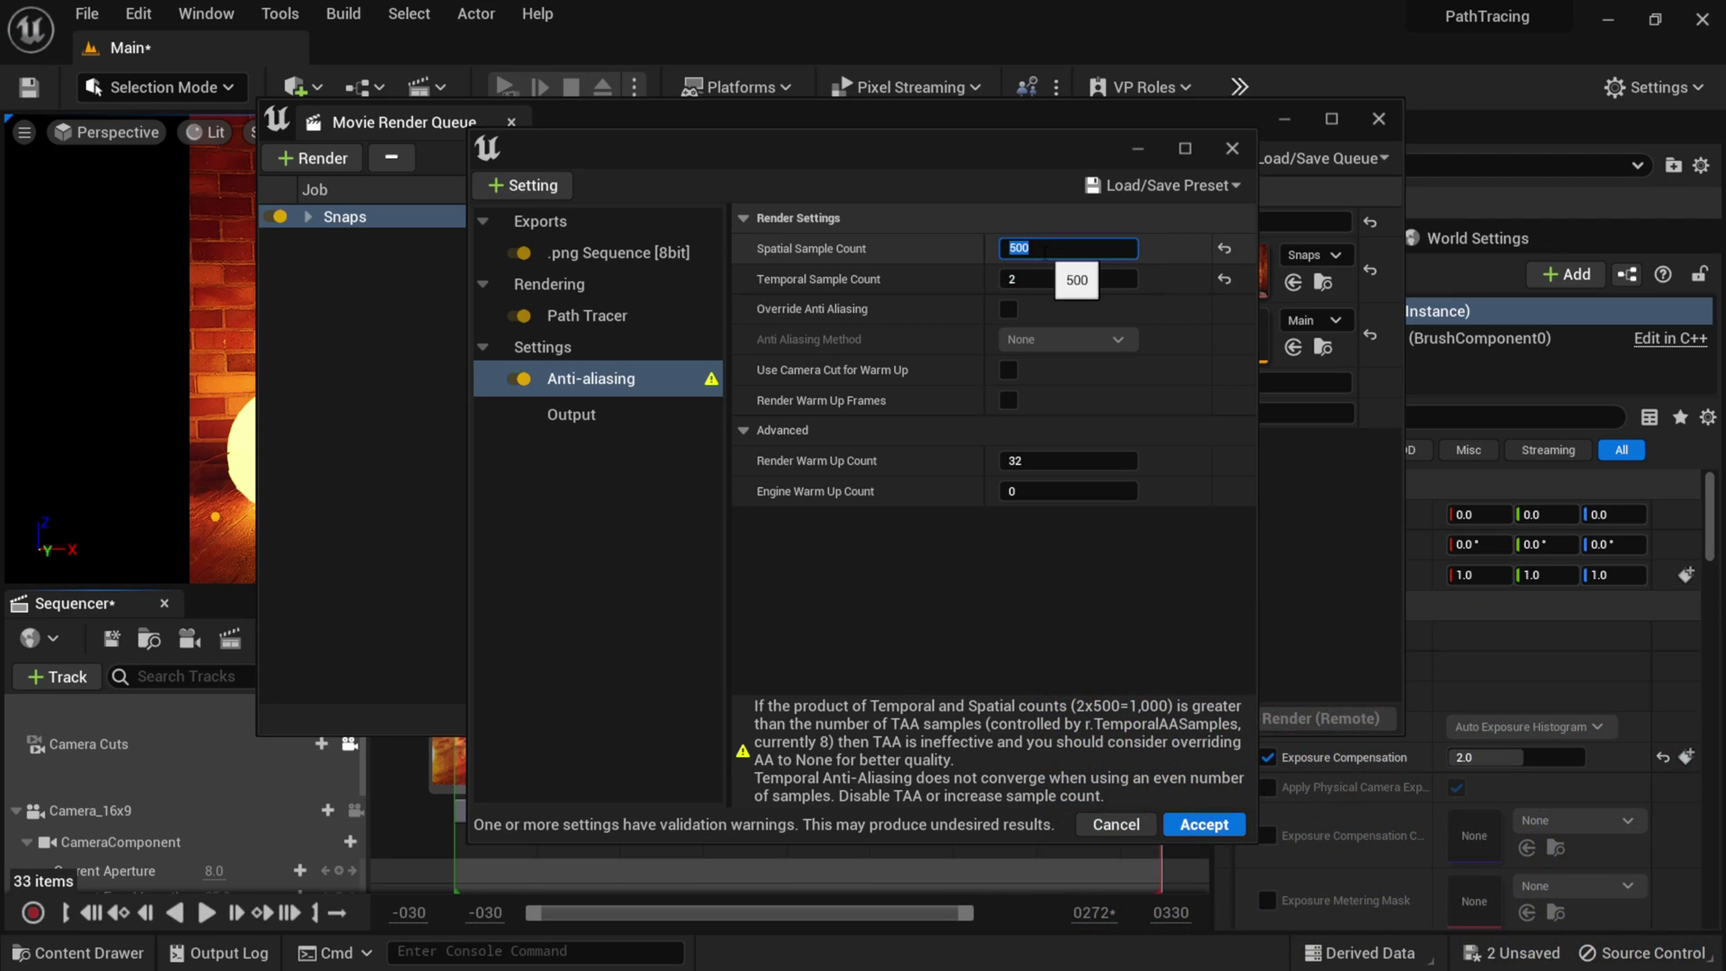
click(1028, 282)
text(1)
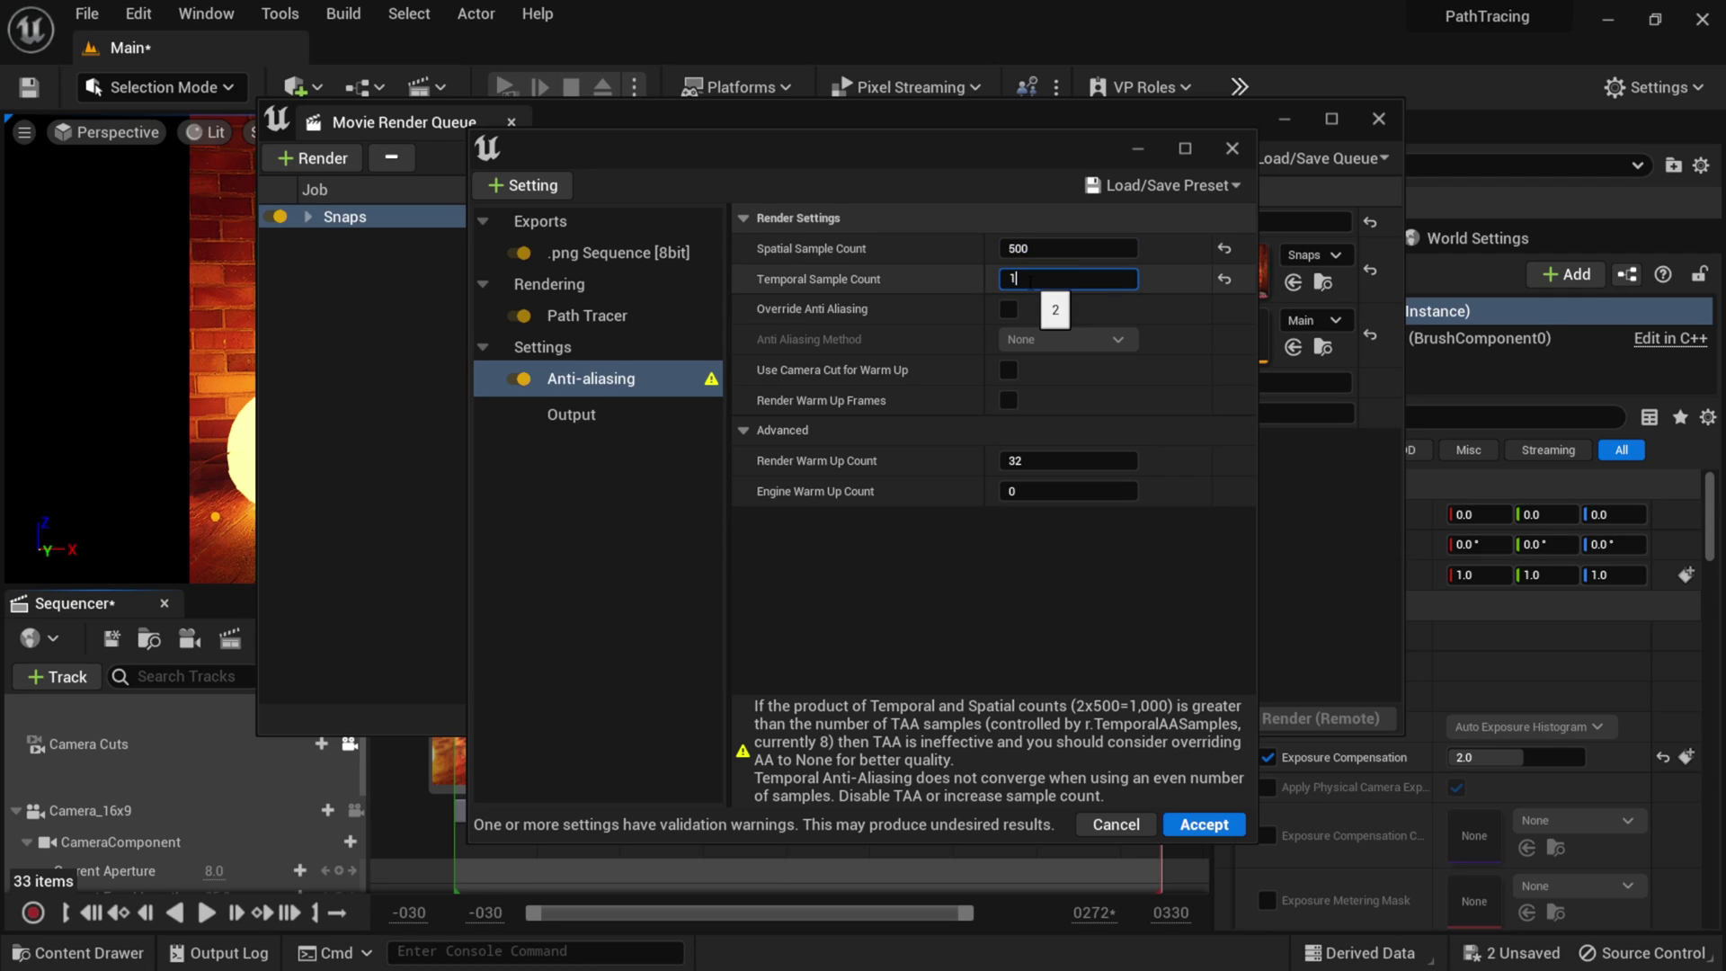
key(Return)
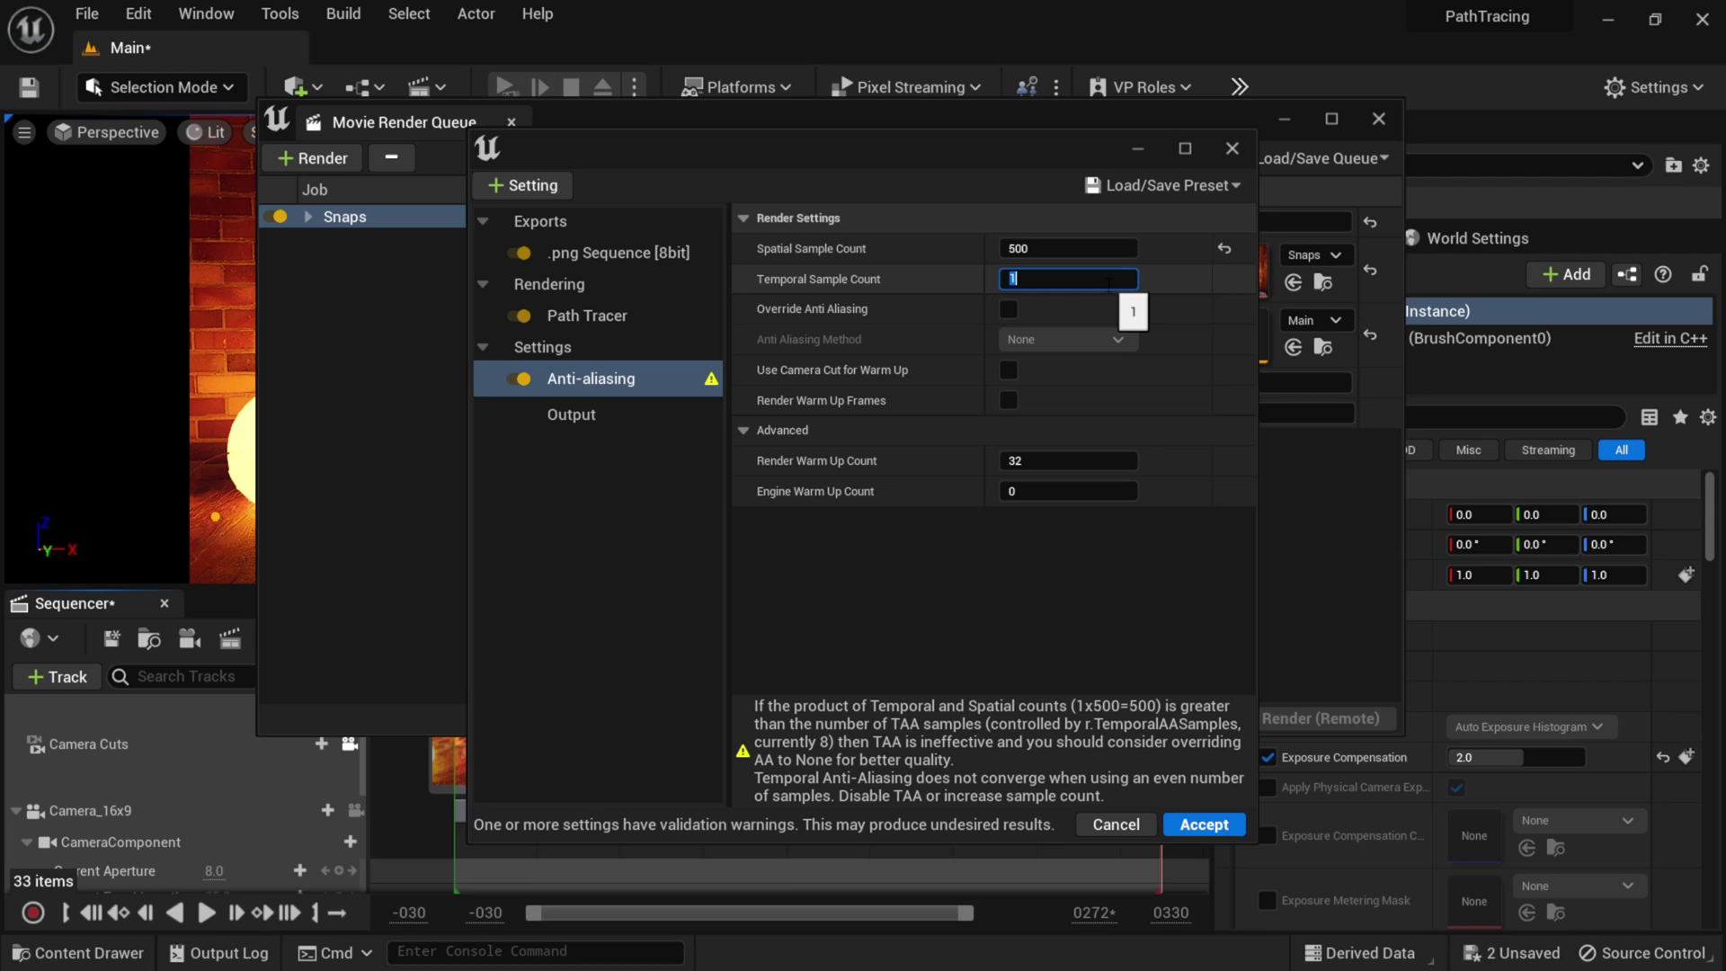
click(890, 248)
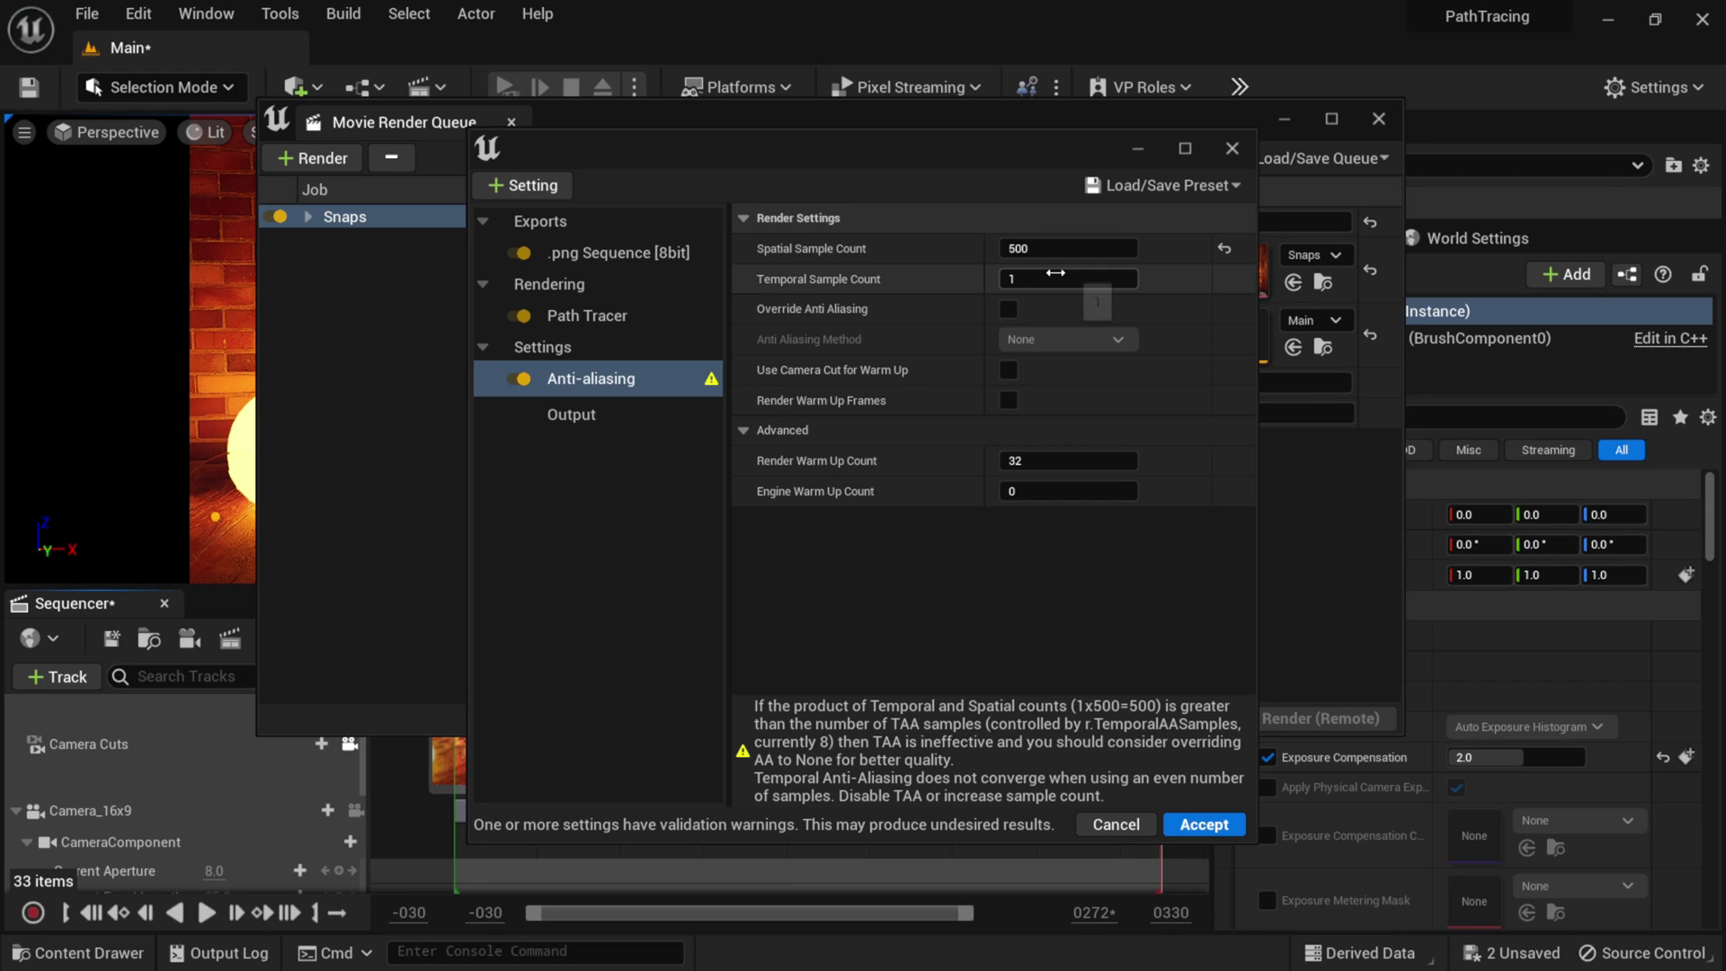
Enable Override Anti Aliasing in the render configuration's anti-aliasing settings.
mouse_move(715, 389)
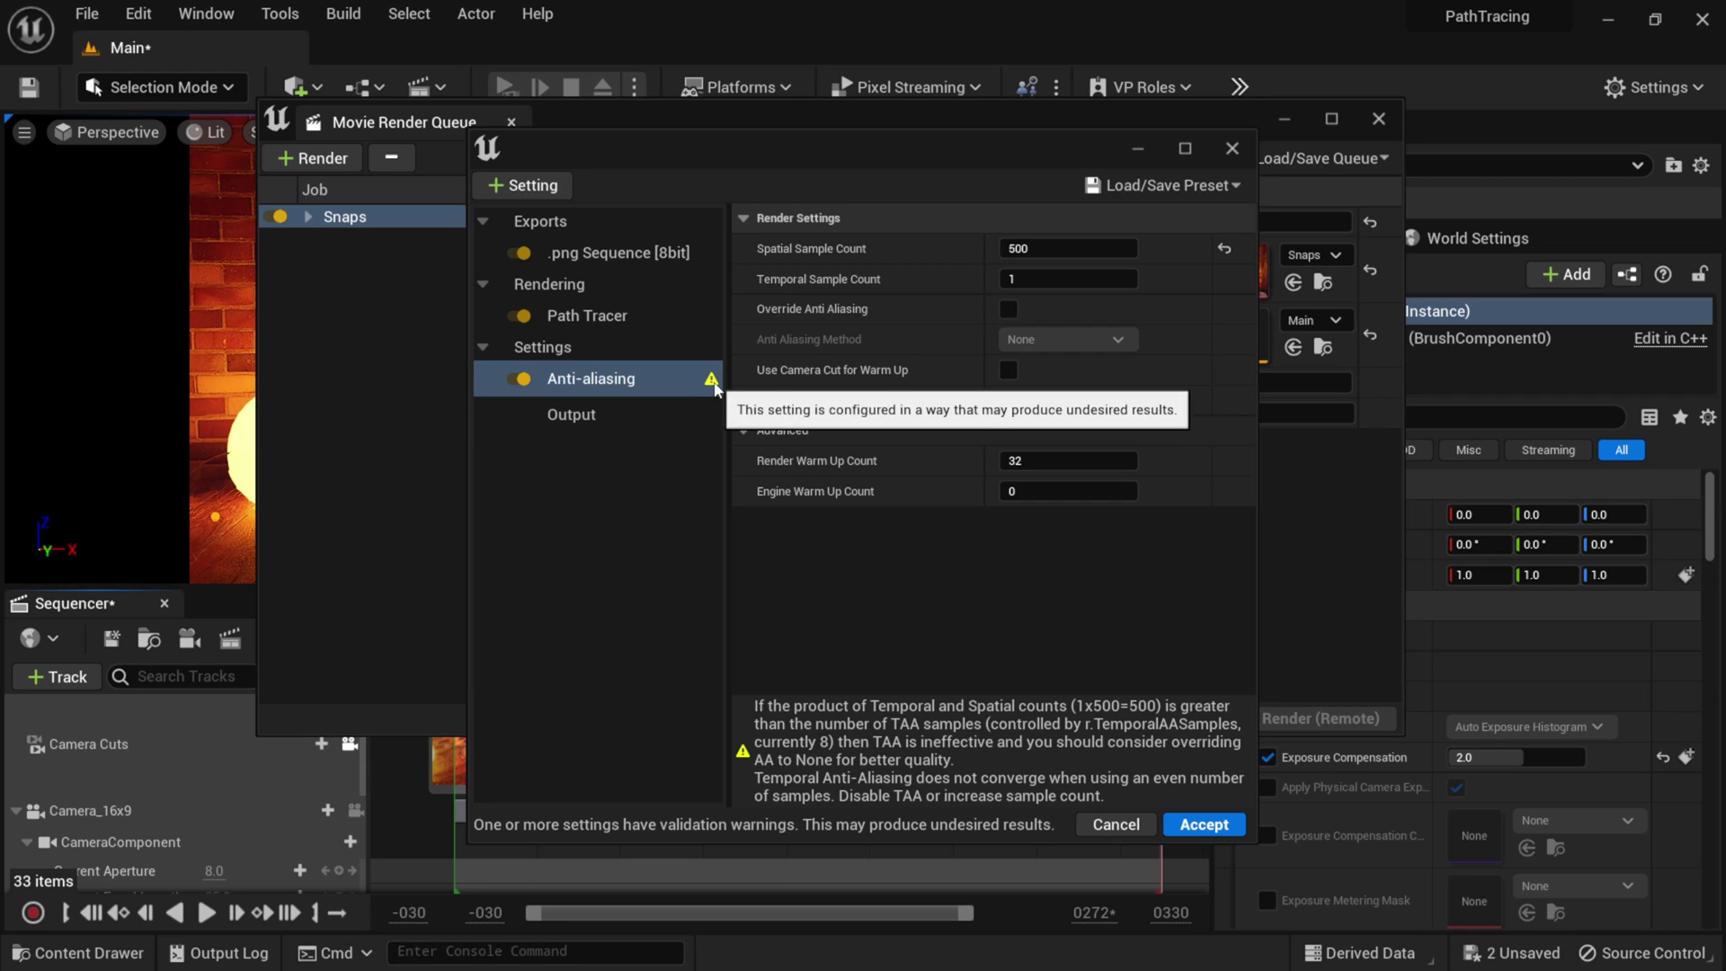
mouse_move(779, 314)
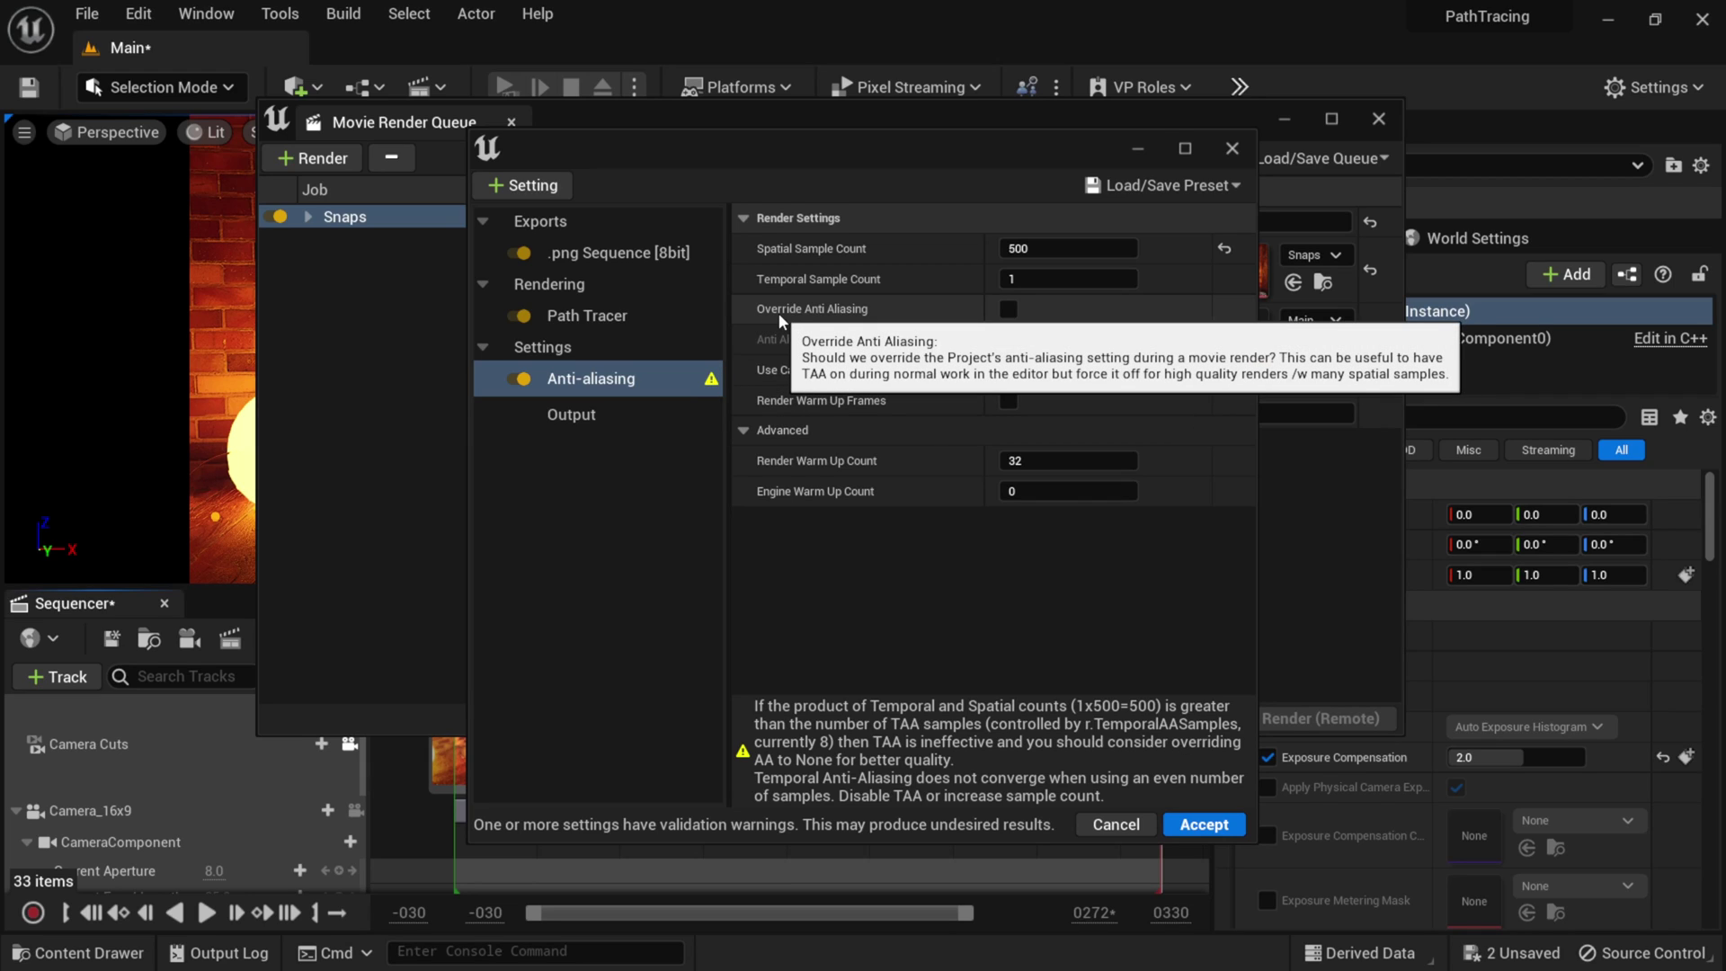
click(1008, 309)
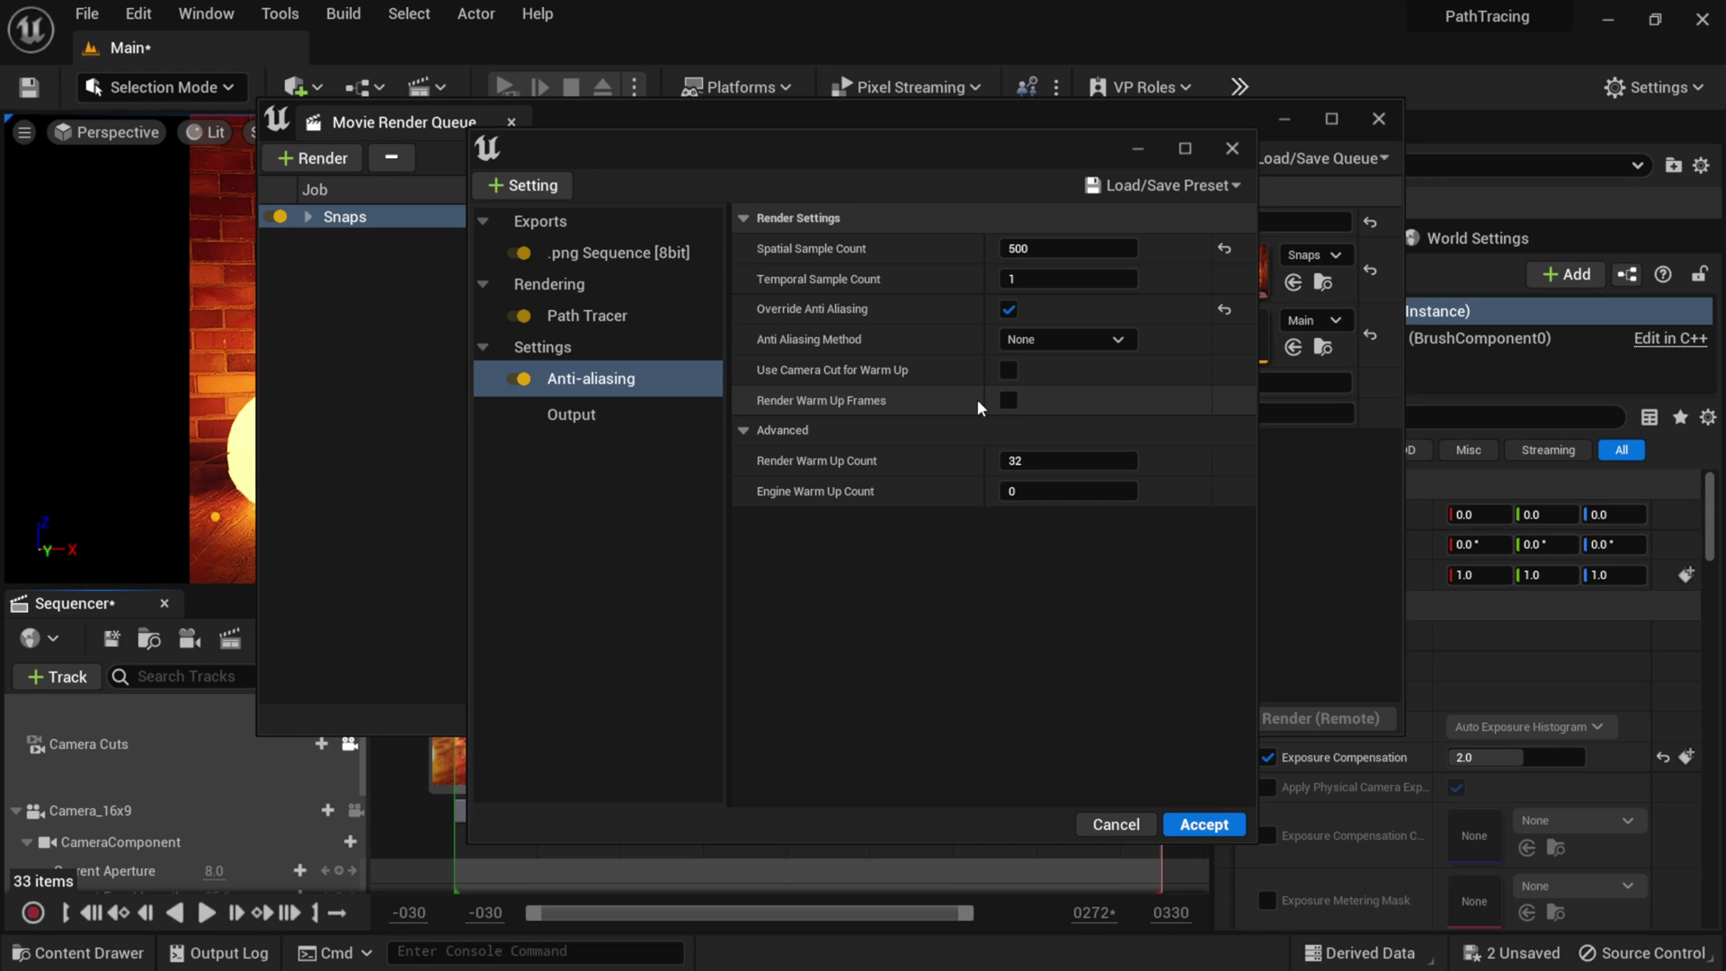
Move the render windows aside and filter the PostProcessVolume's details by "motion" to check its Motion Blur settings.
drag(878, 143, 1725, 265)
drag(1205, 127, 1725, 170)
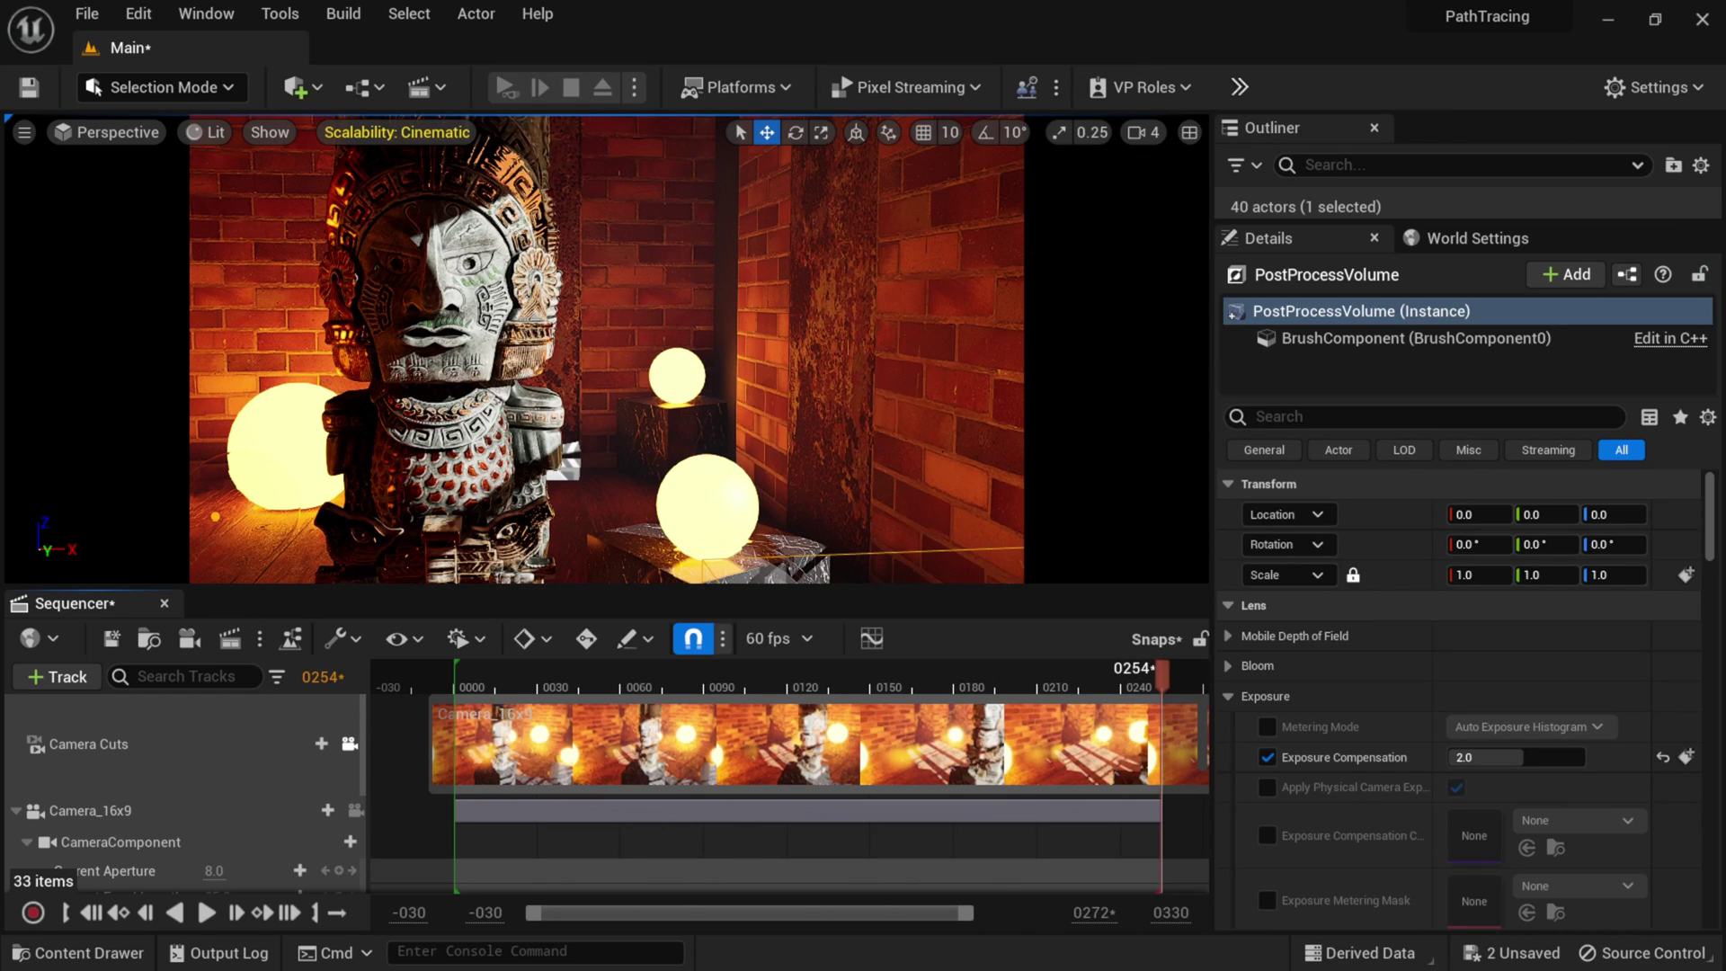
click(1371, 310)
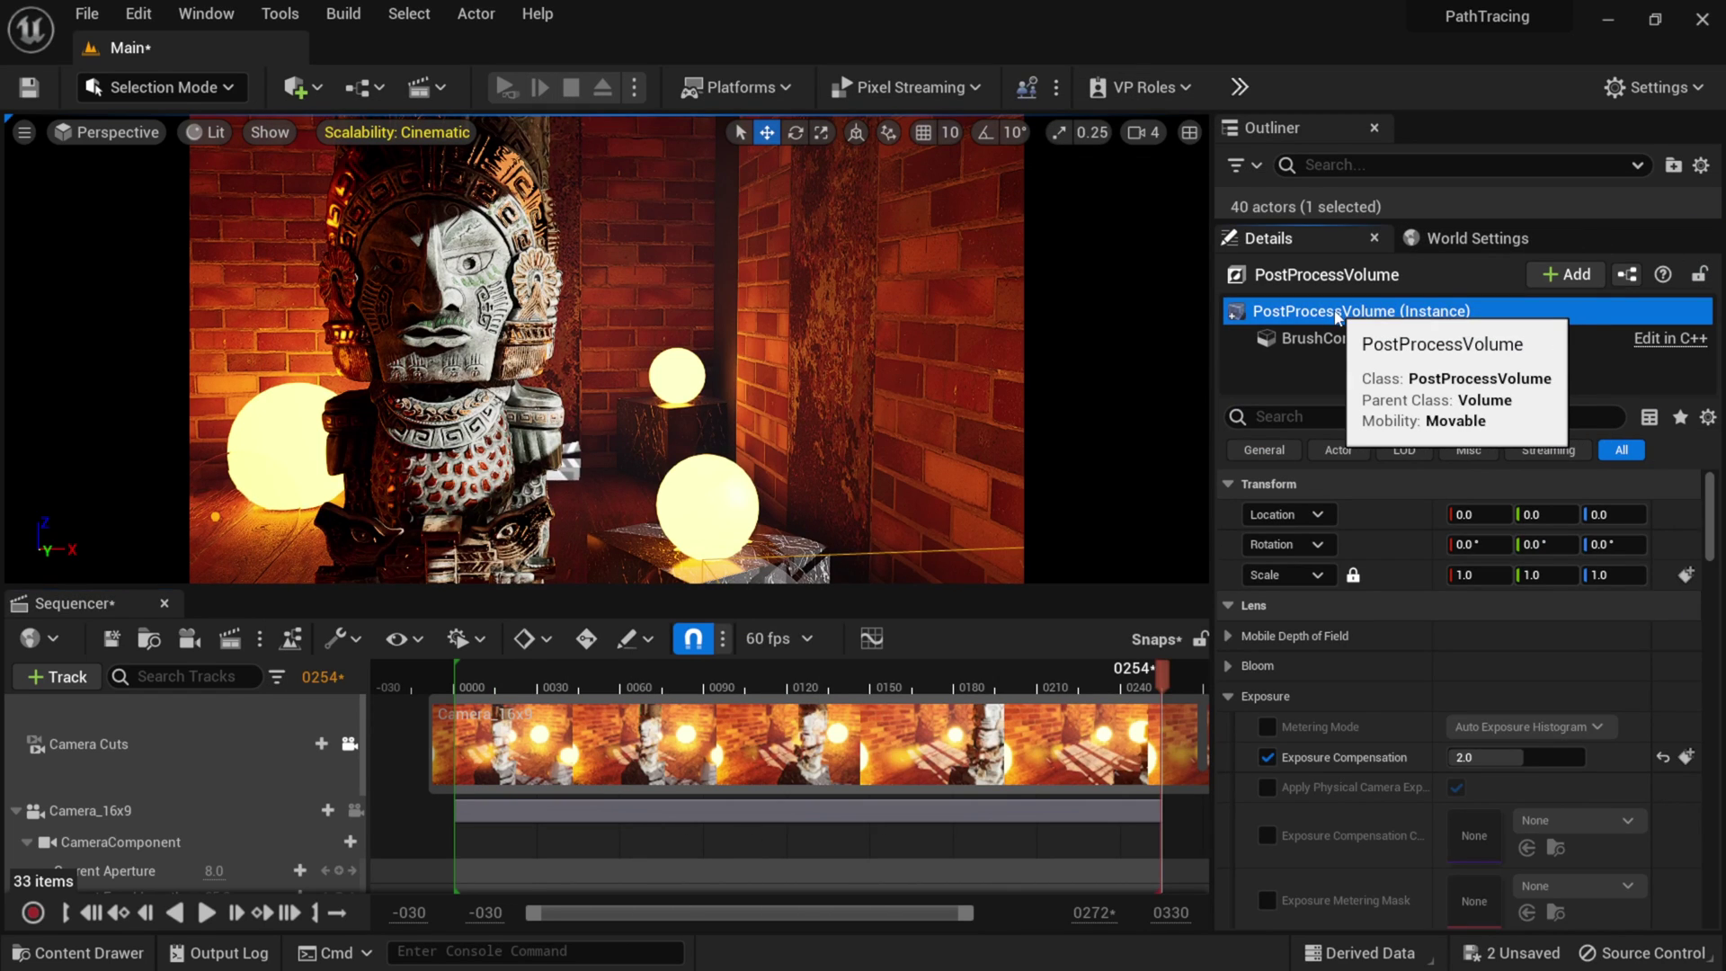
click(1322, 415)
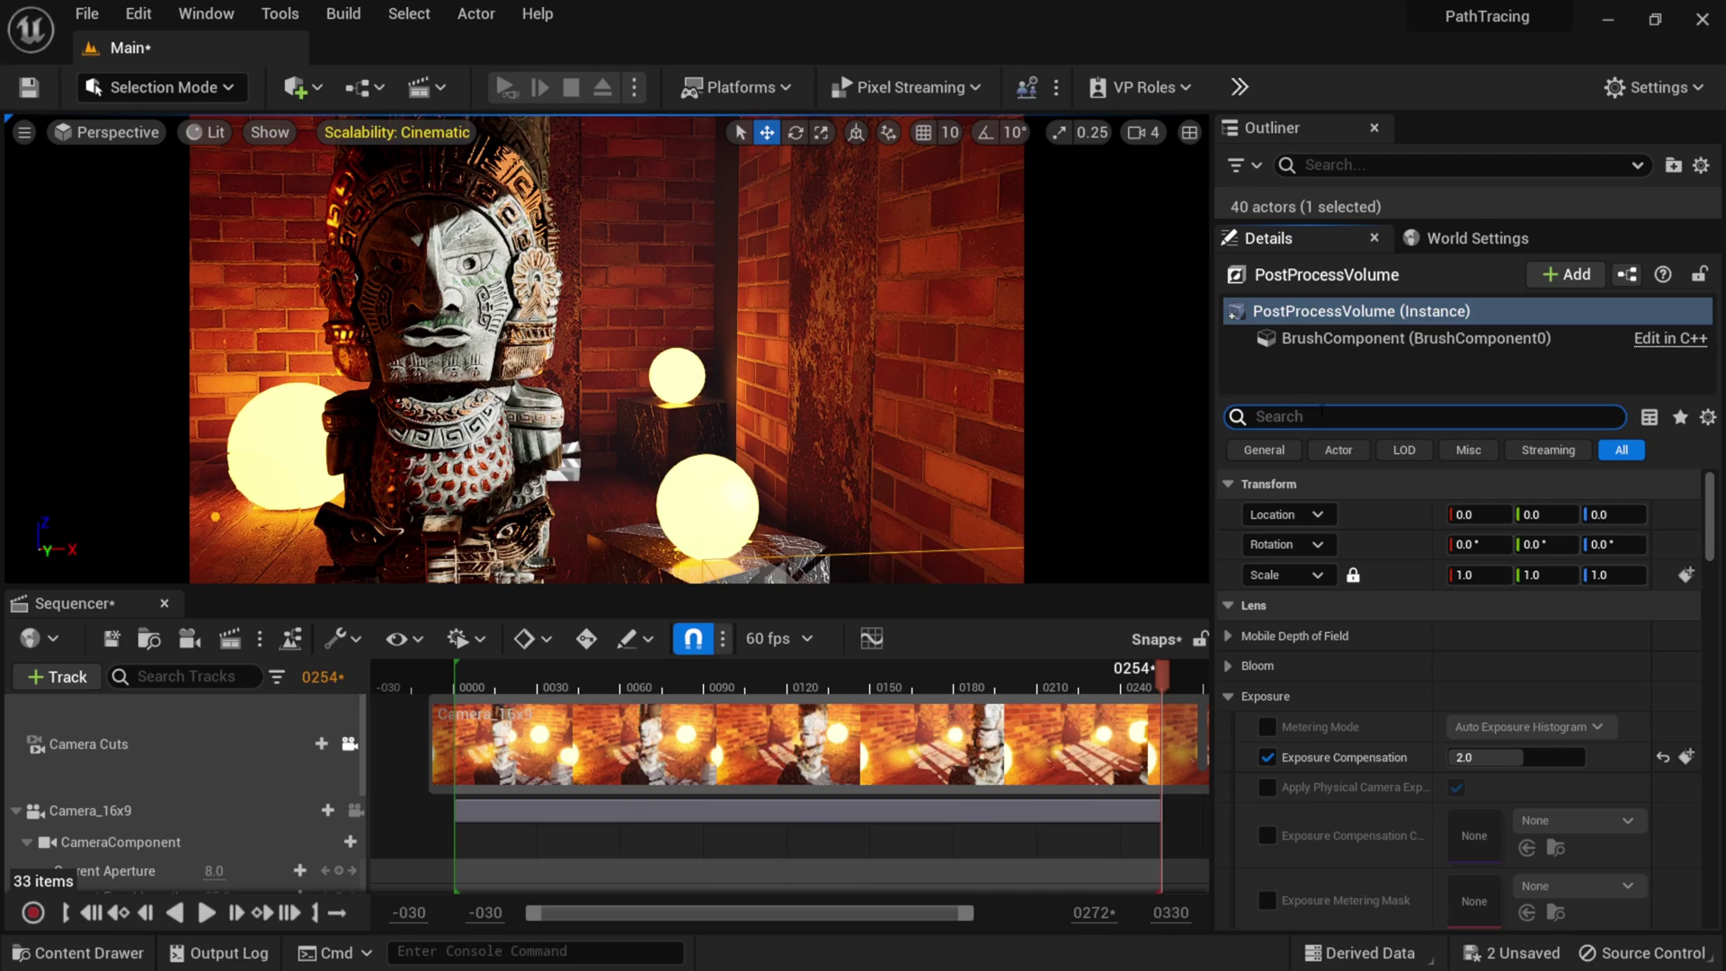
text(motion)
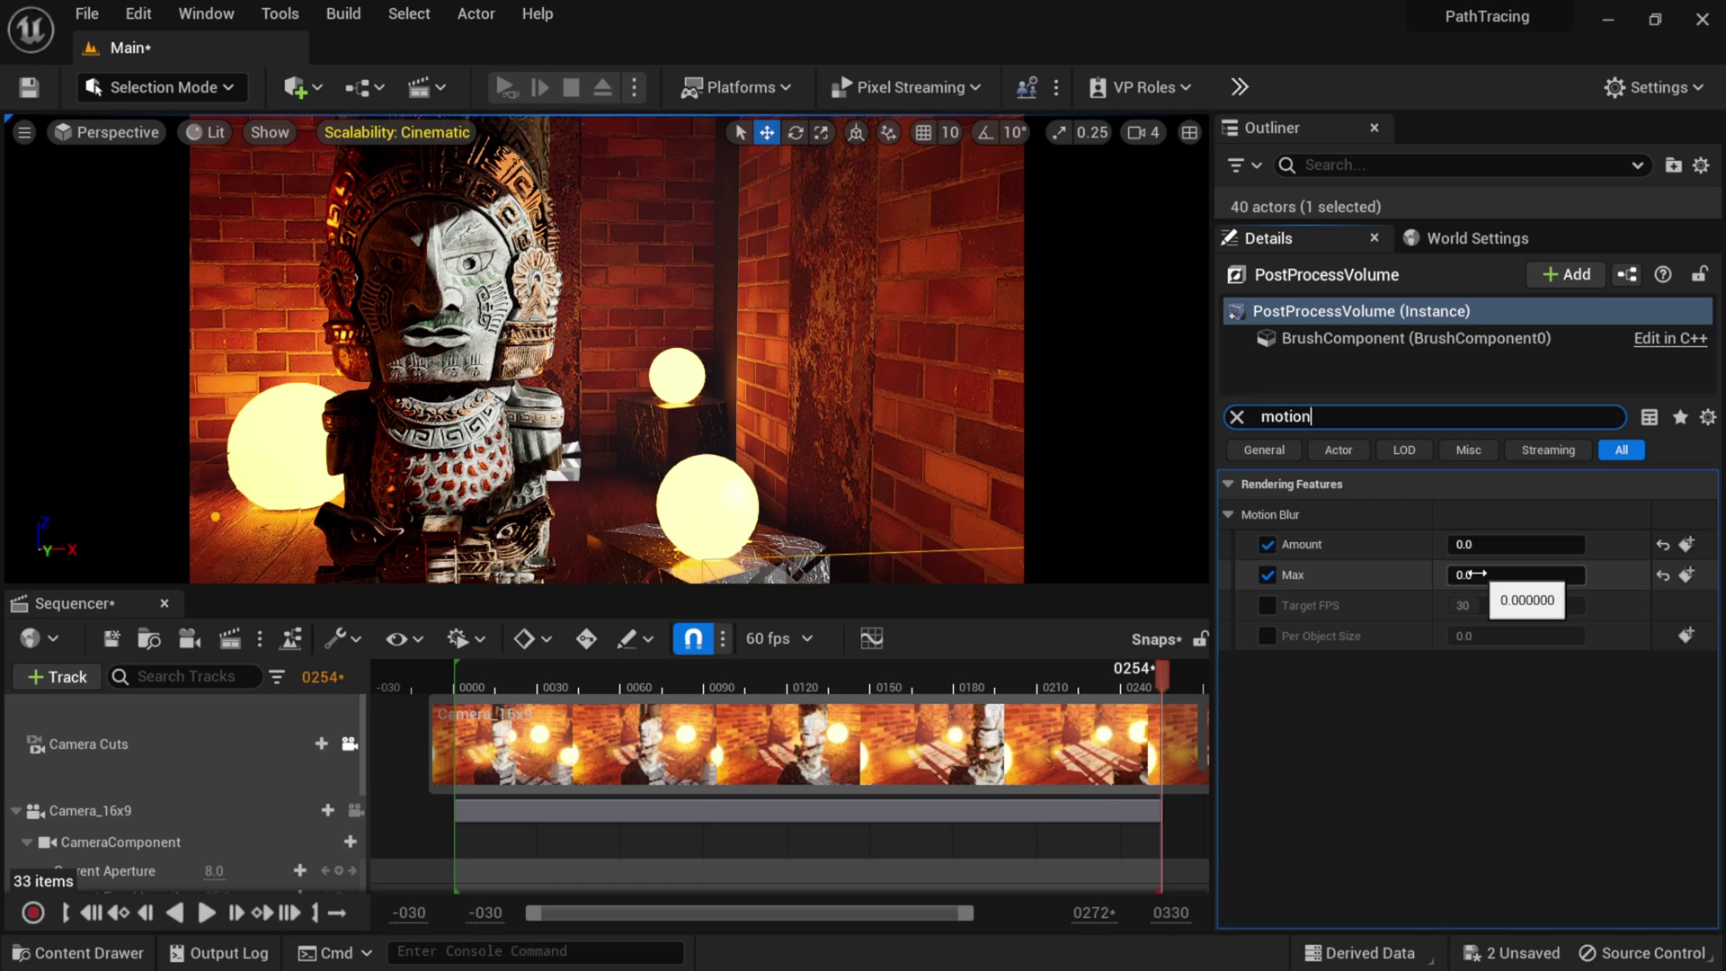
Bring back the render configuration and set its Output Directory to the Desktop folder.
drag(1722, 441, 949, 196)
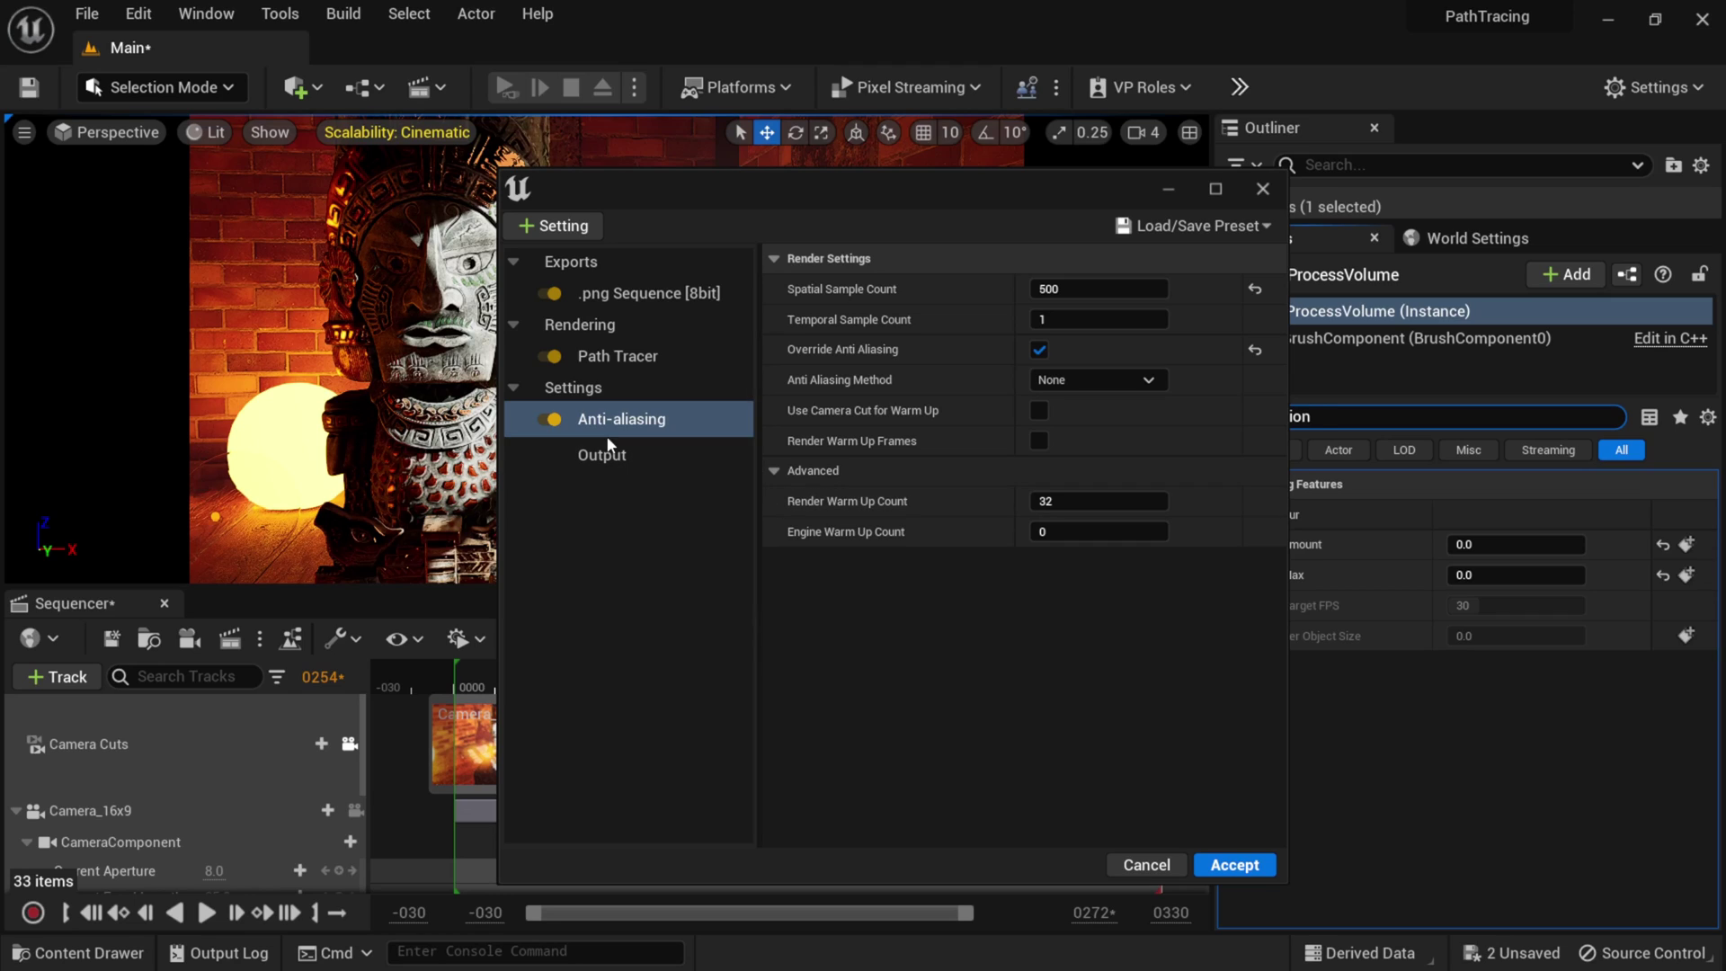
click(624, 461)
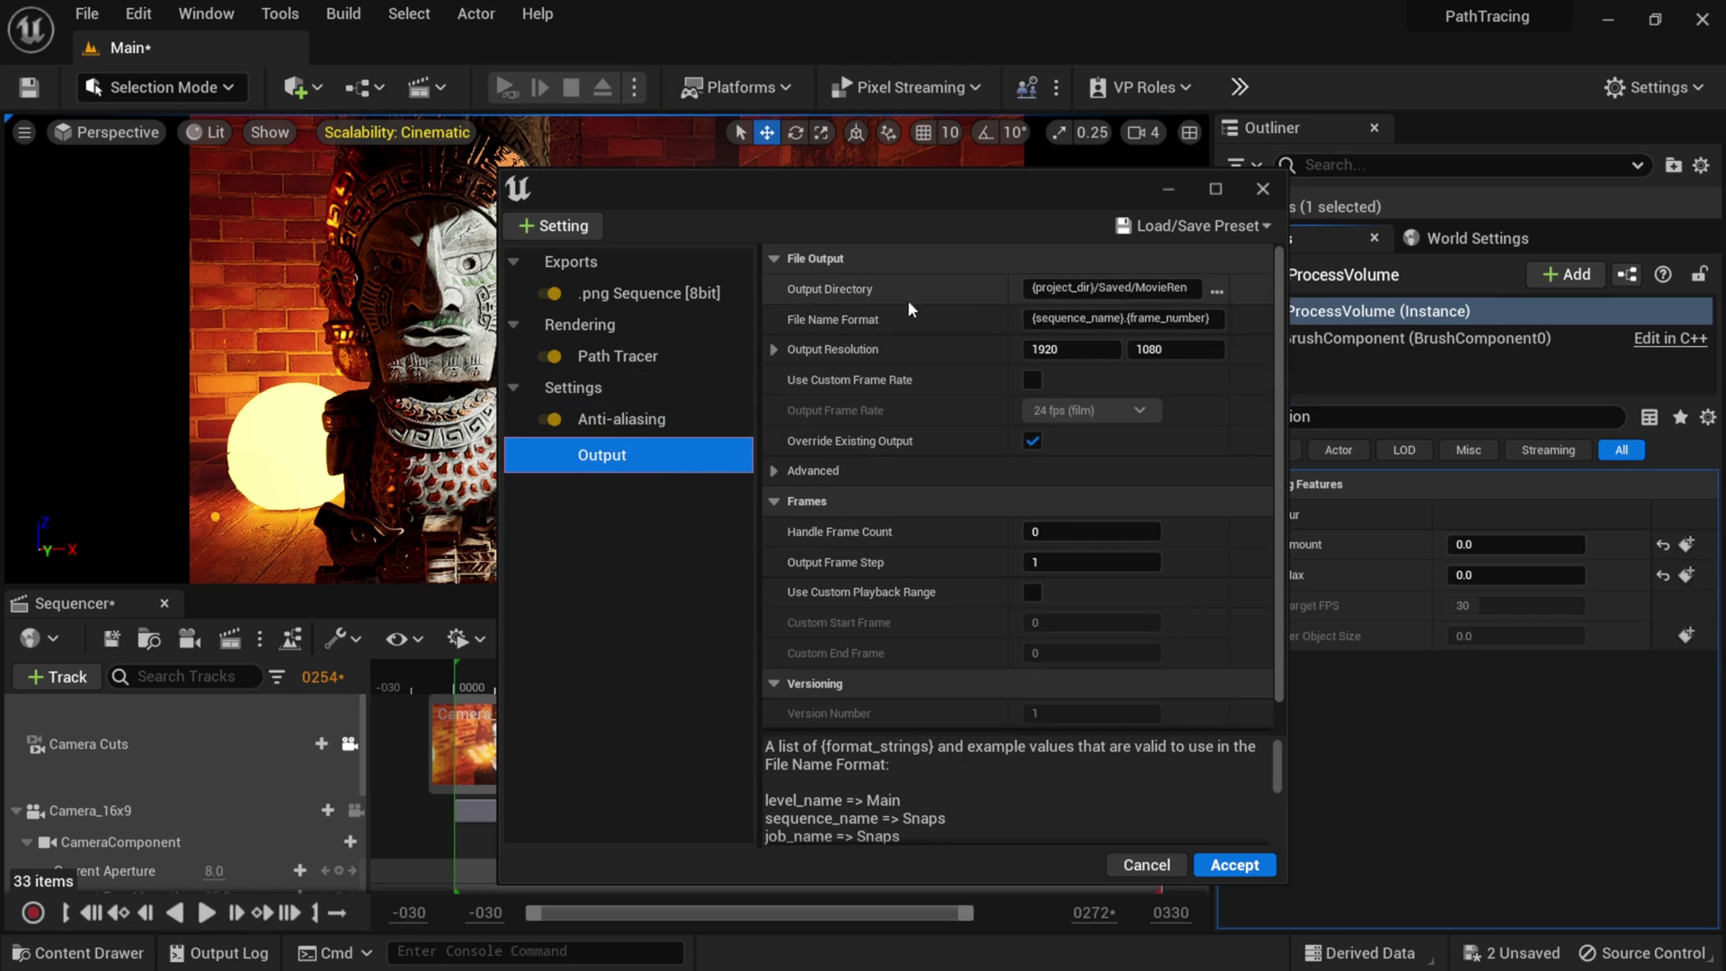
click(1217, 292)
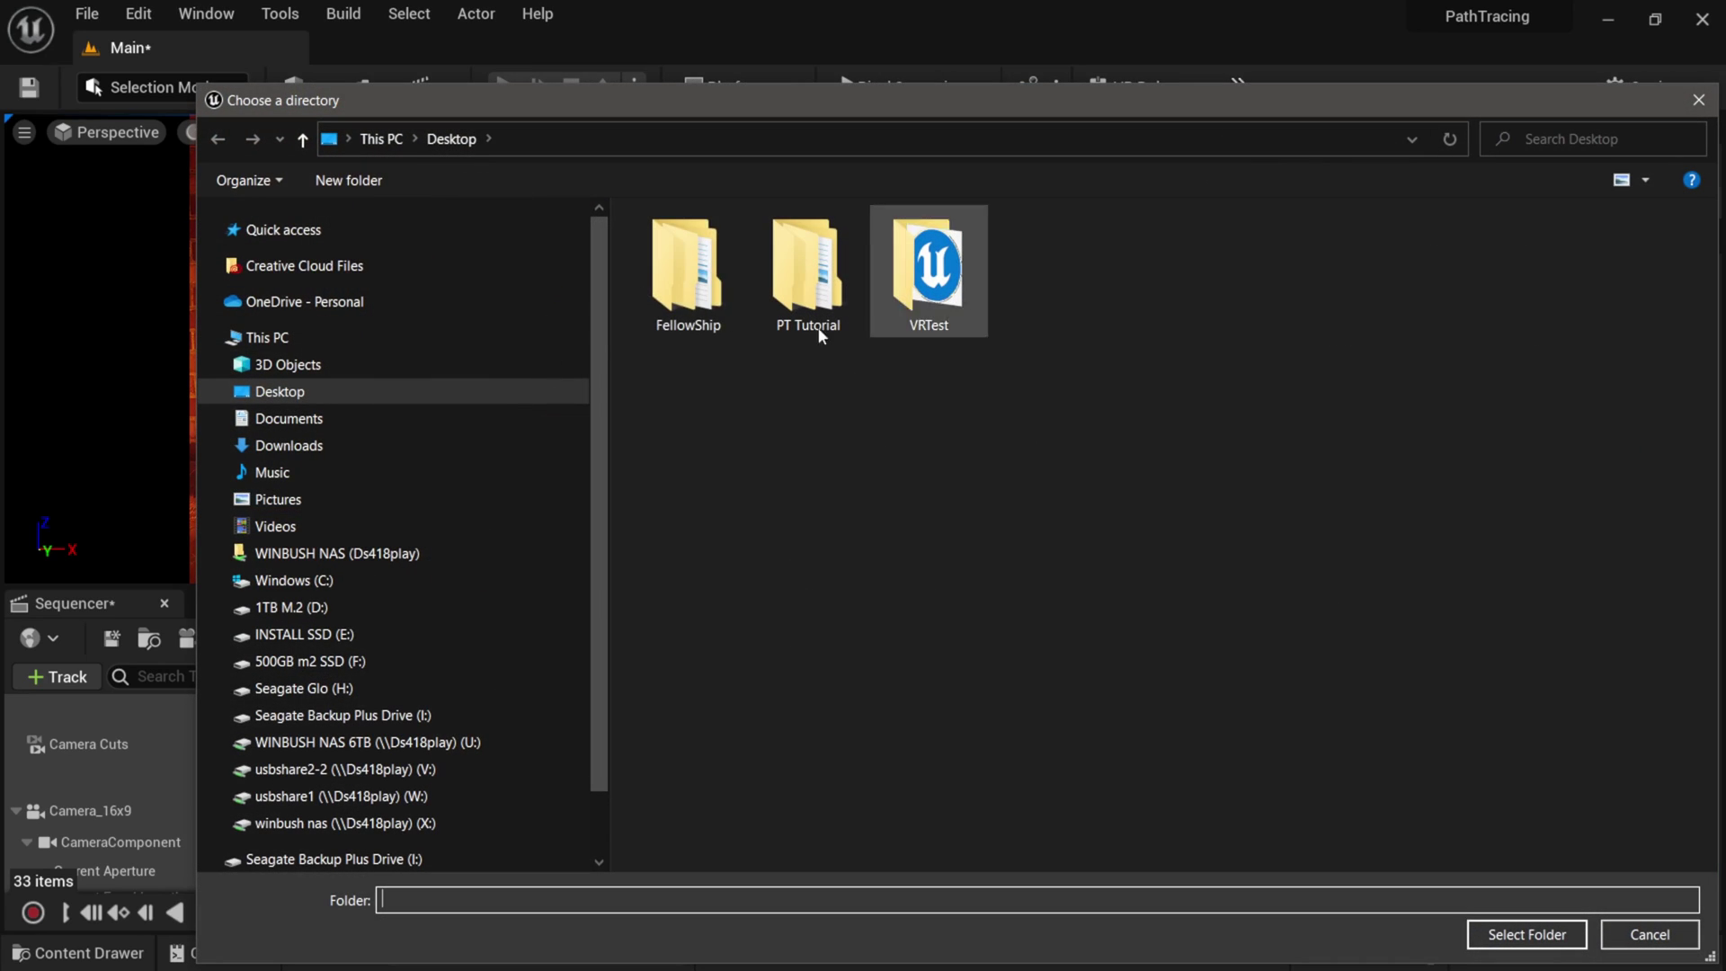
click(358, 391)
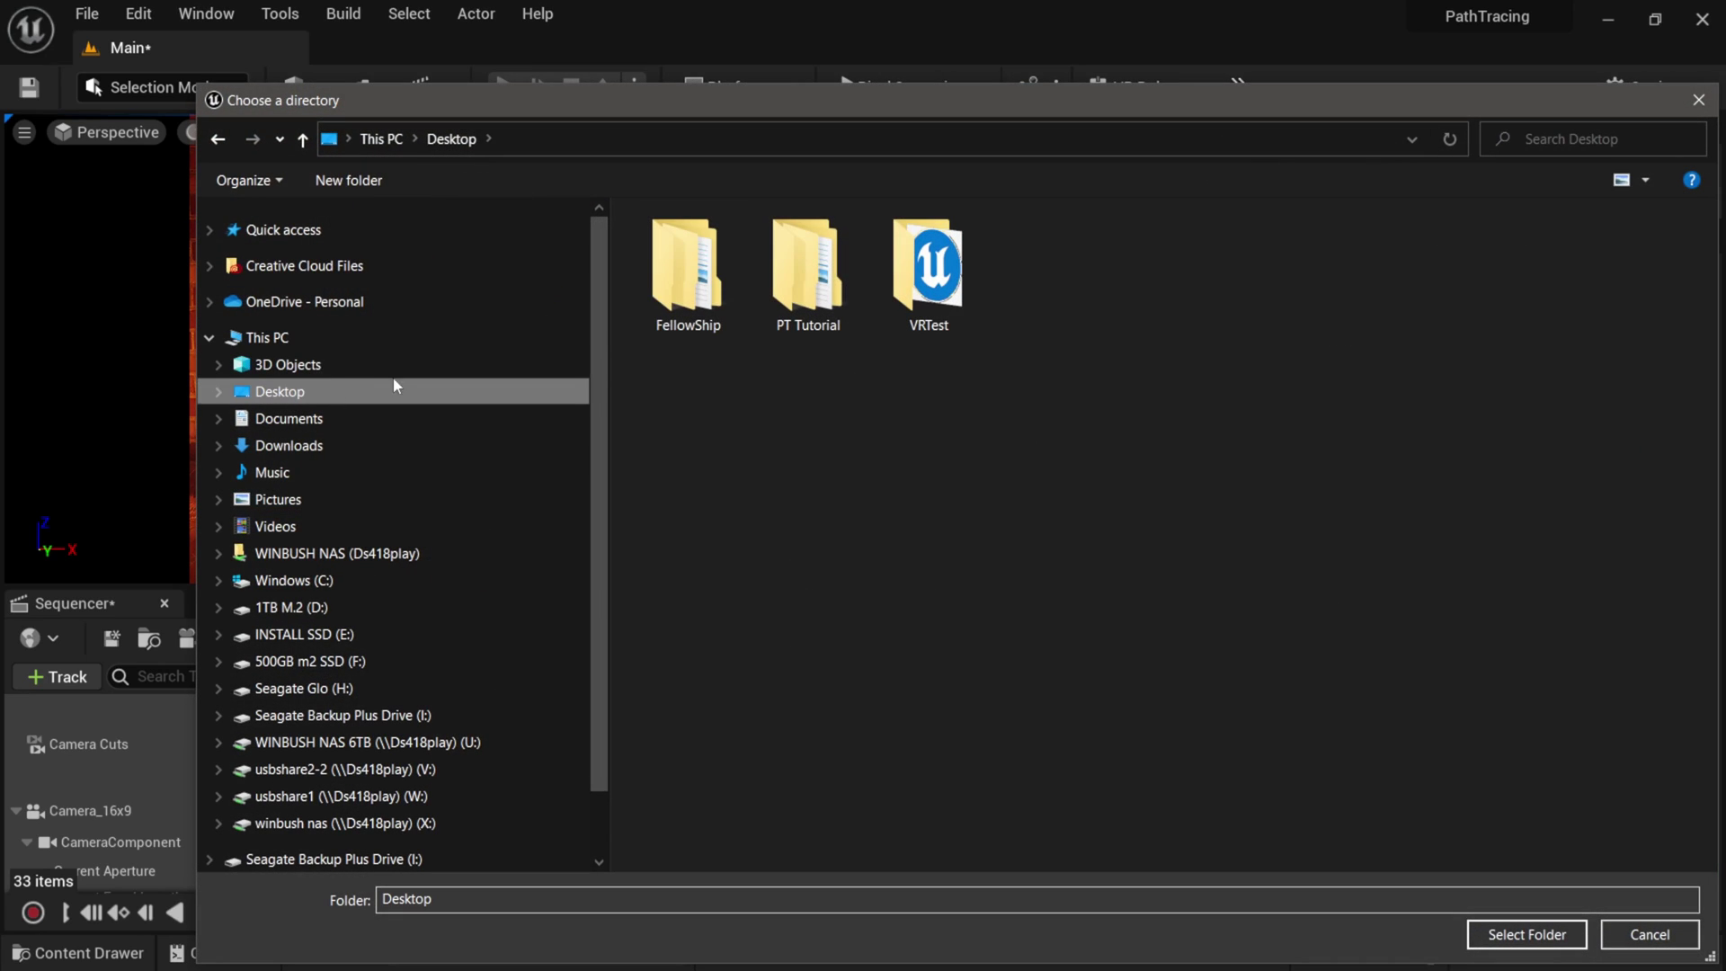
click(1540, 940)
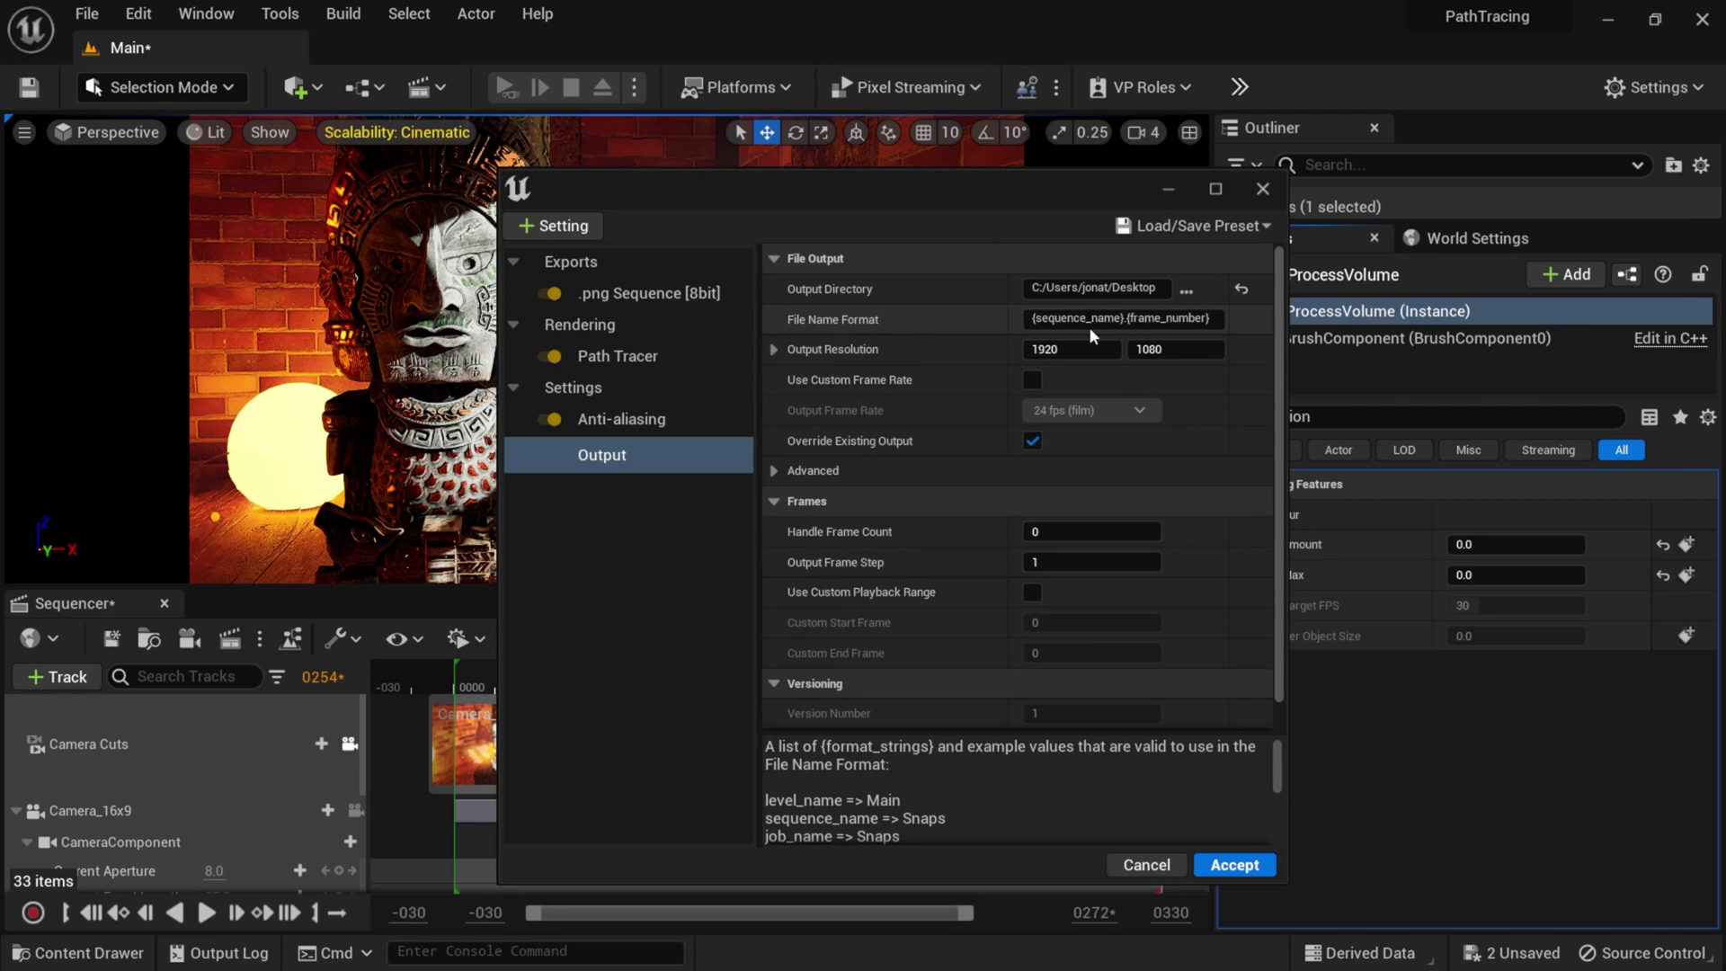
Change the output File Name Format to {tiki}.{frame_number}.
click(1115, 319)
click(1115, 319)
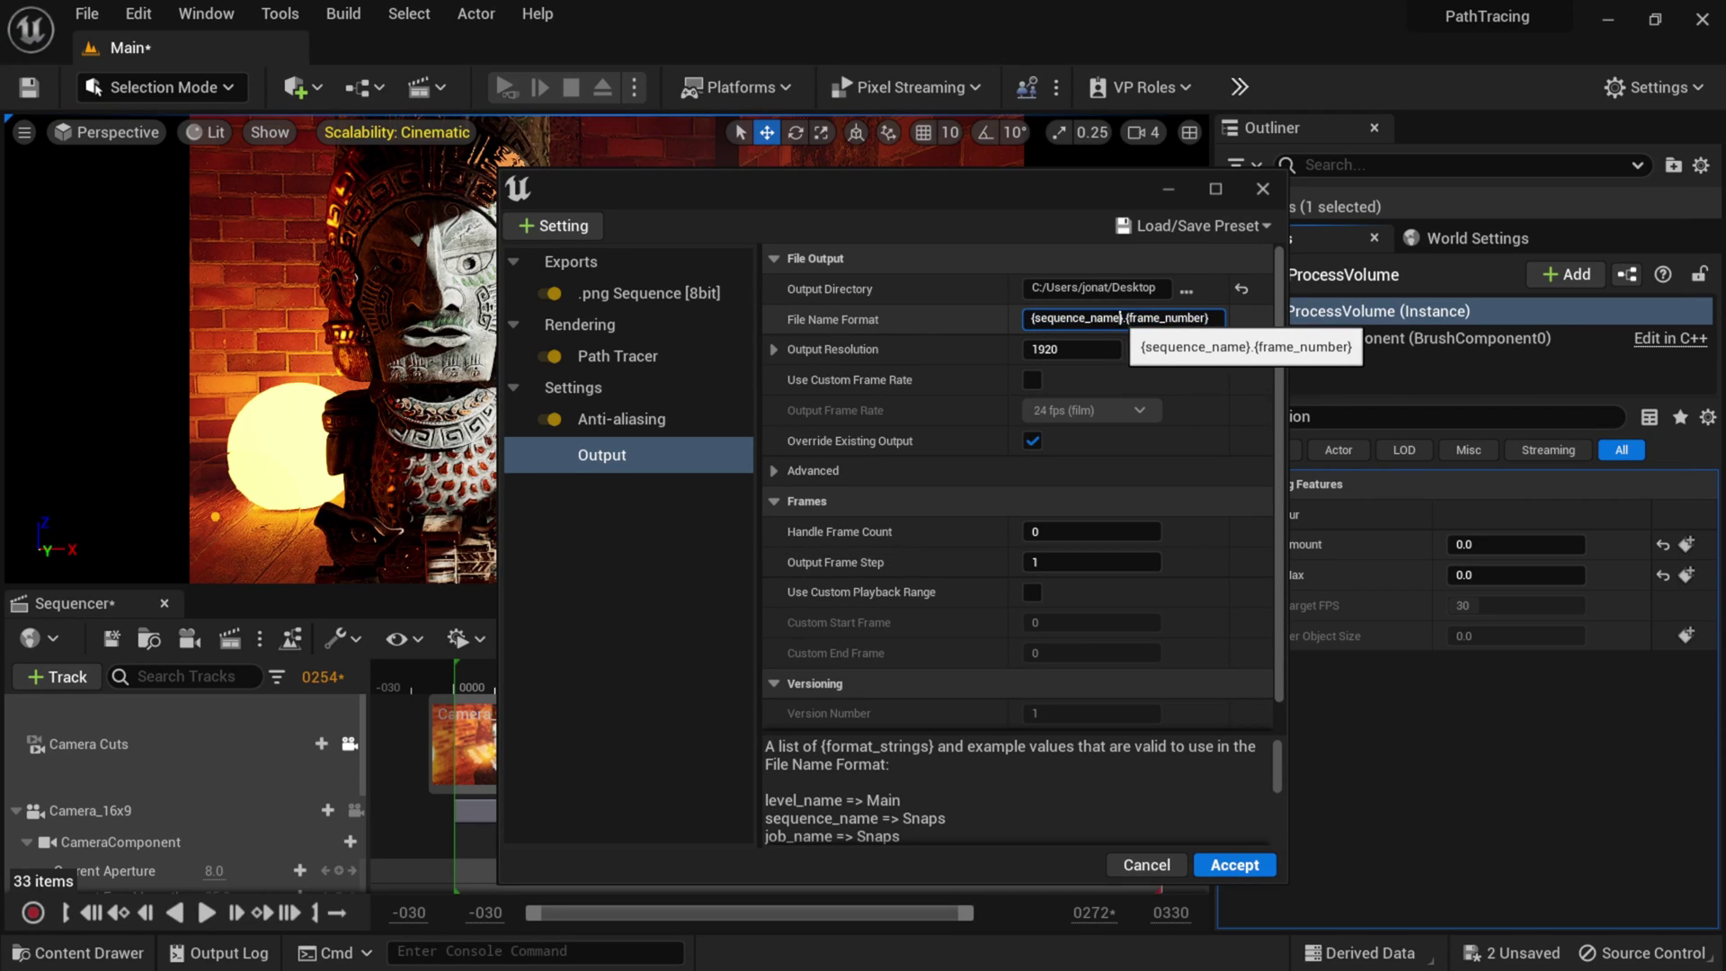
drag(1121, 318, 1032, 339)
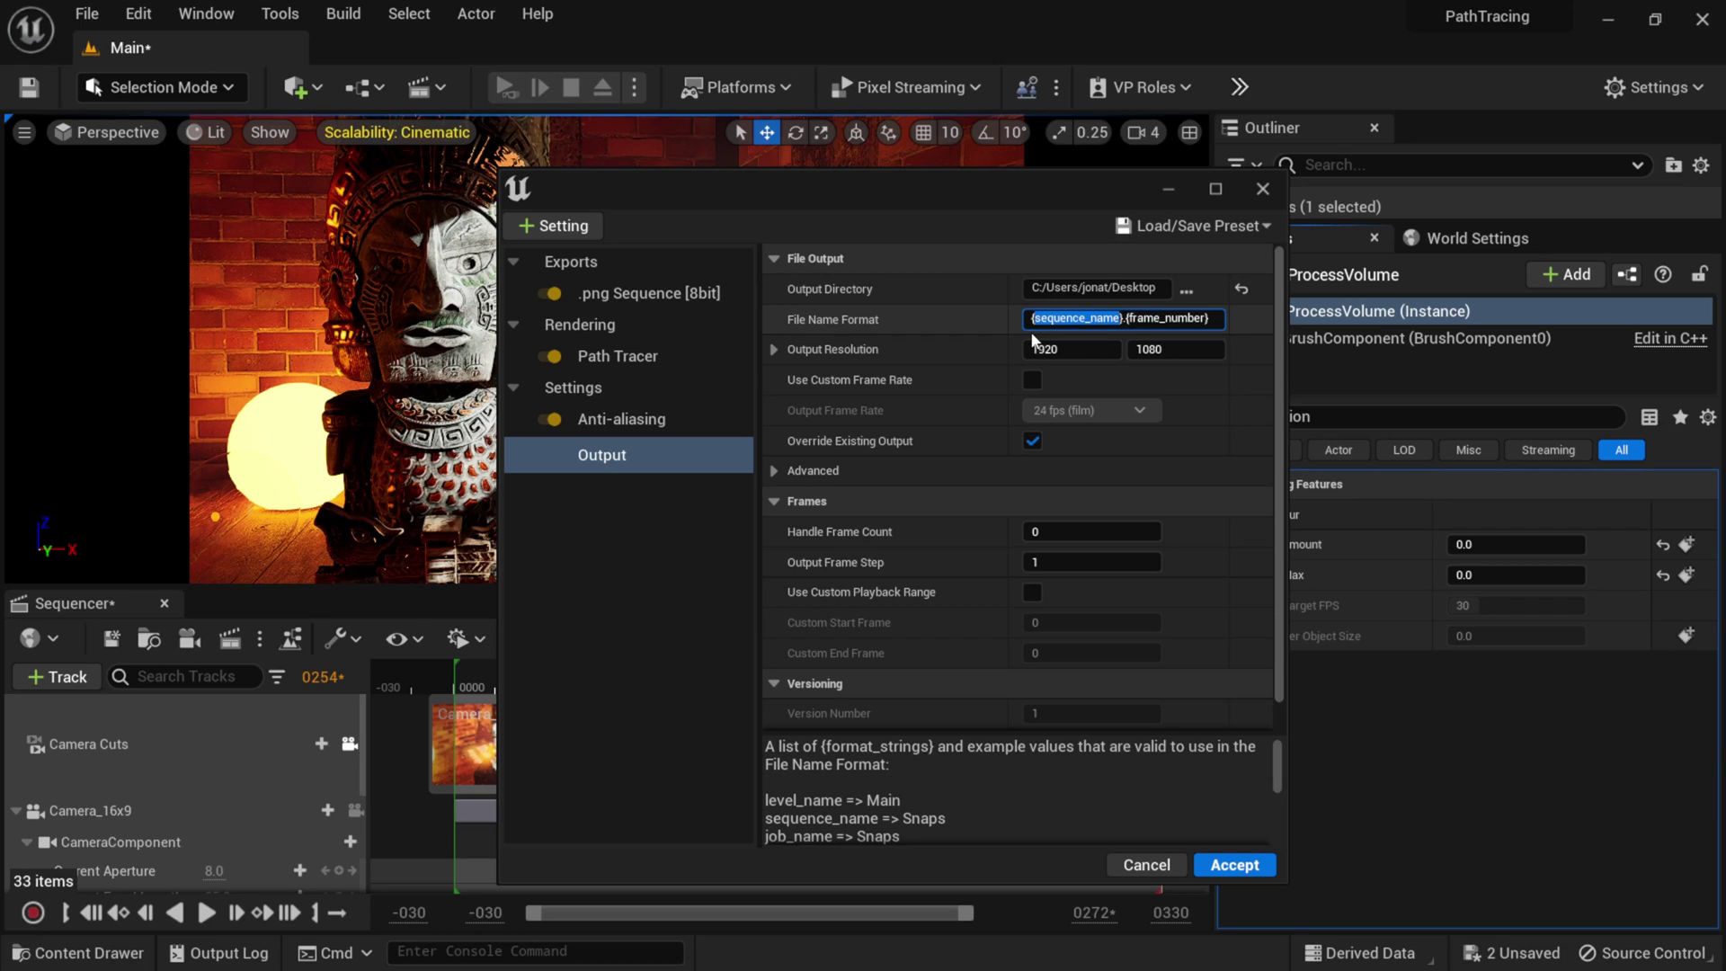
text({tiki)
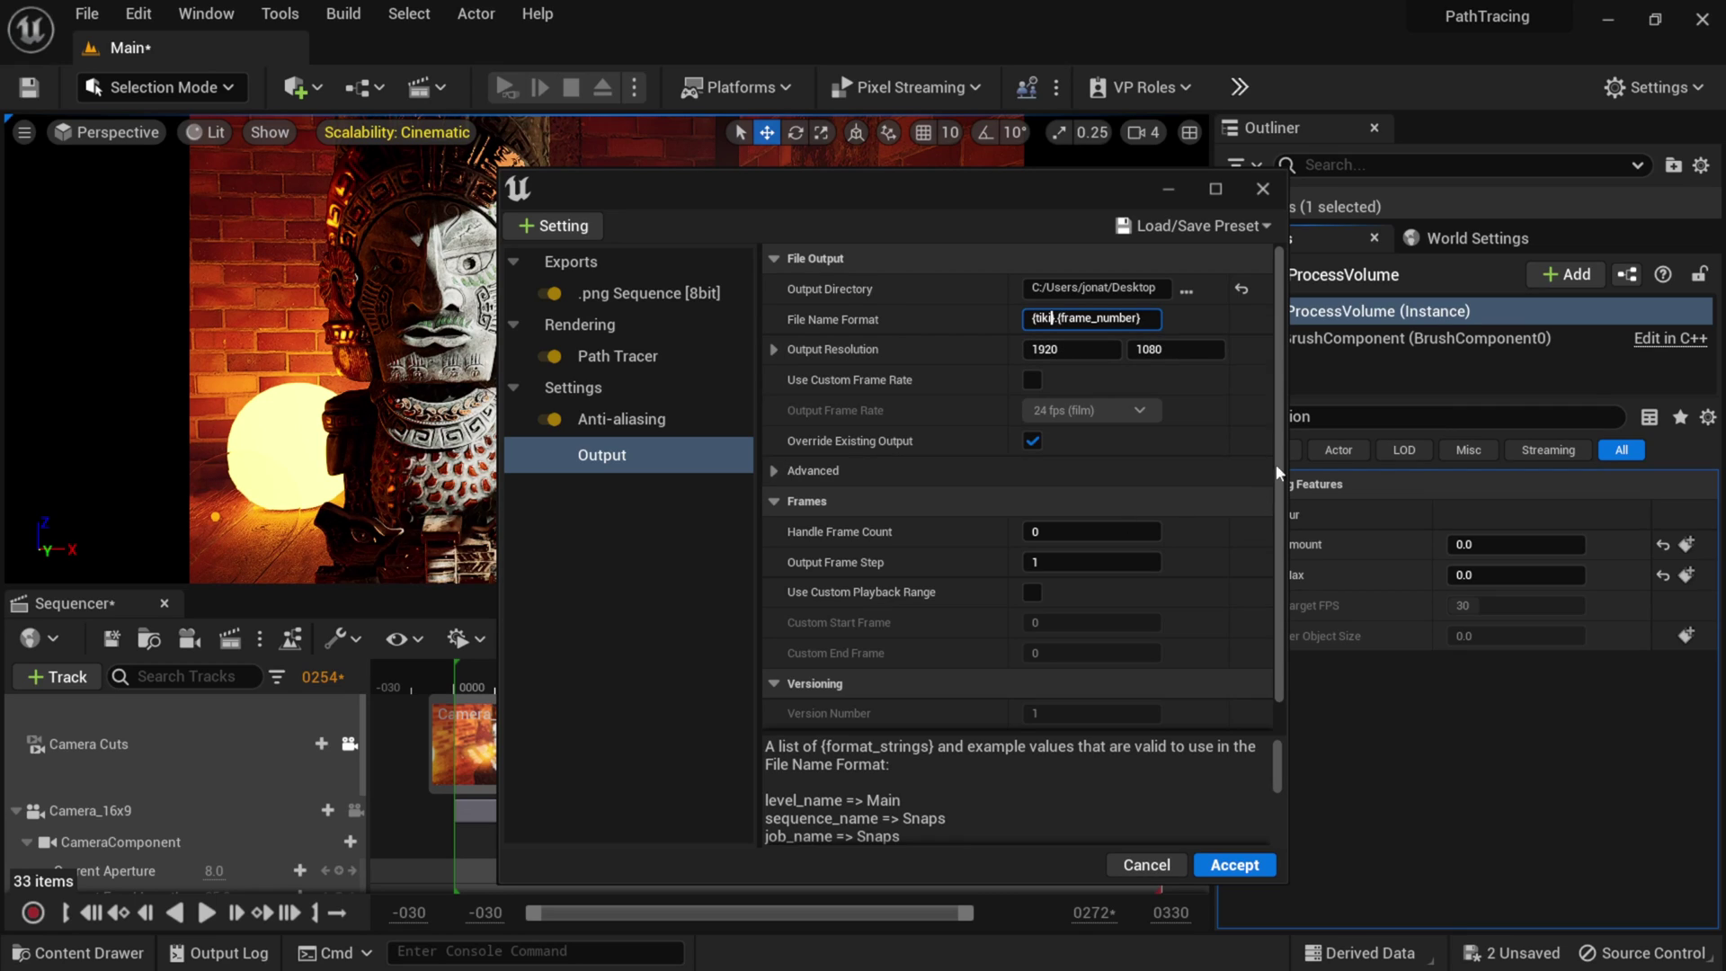
drag(1280, 473, 1306, 359)
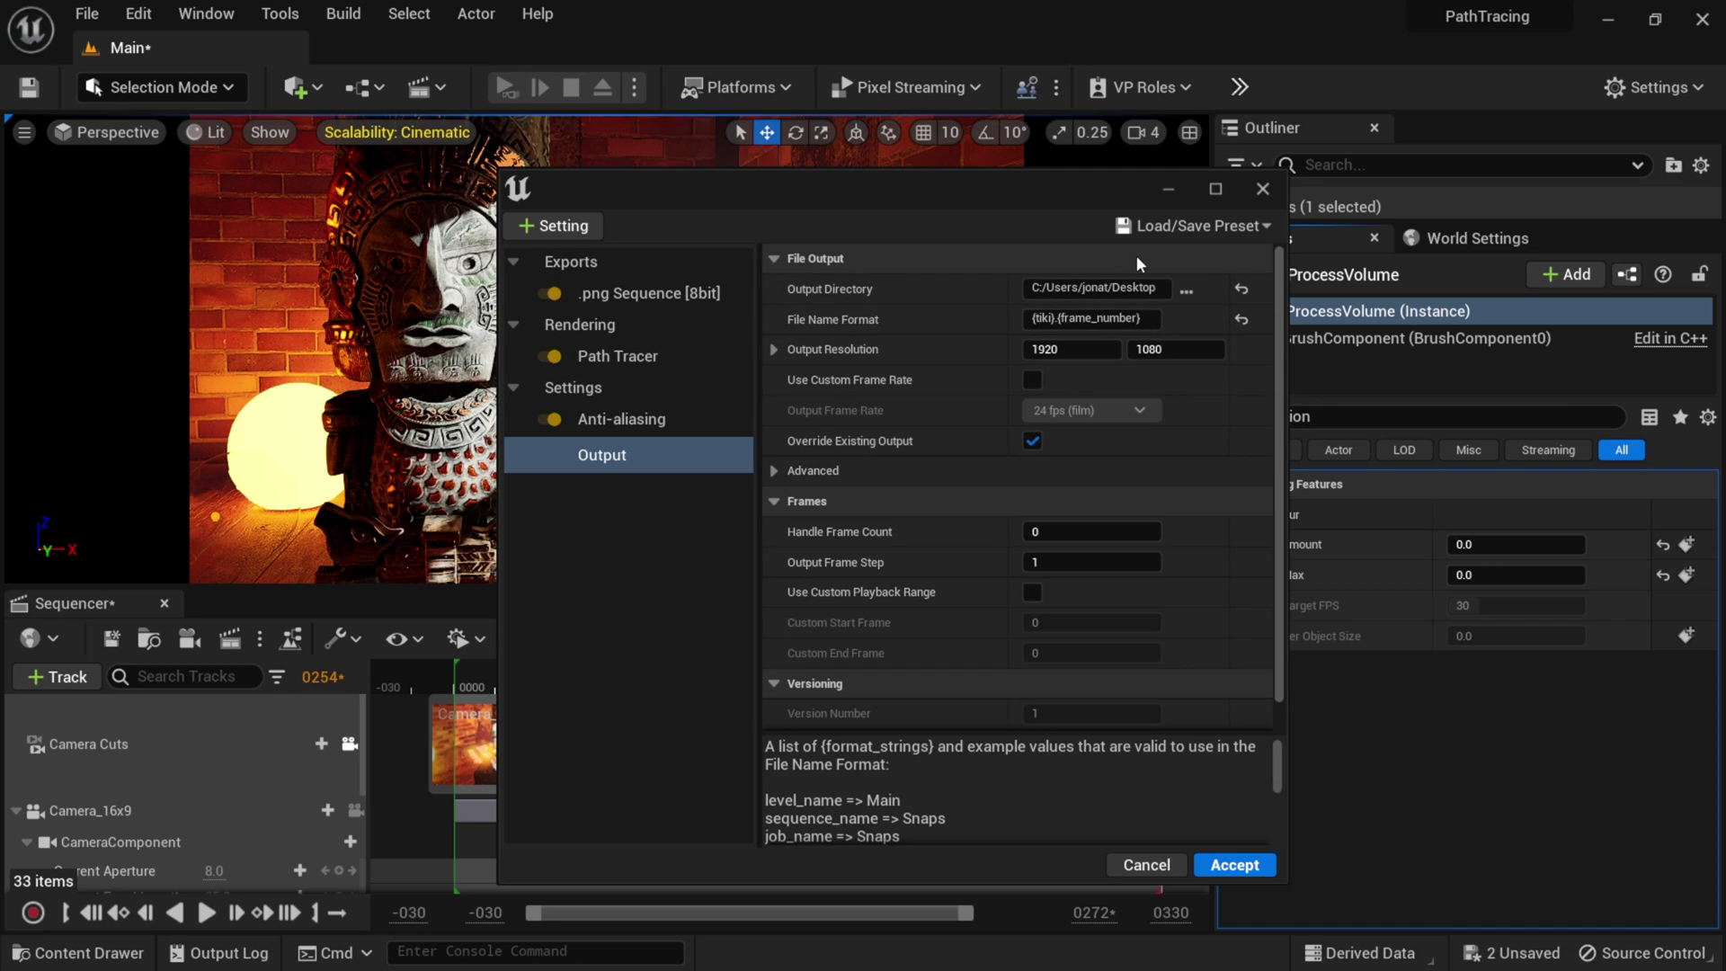
Accept the render configuration and start a local render of the Snaps job.
click(1254, 865)
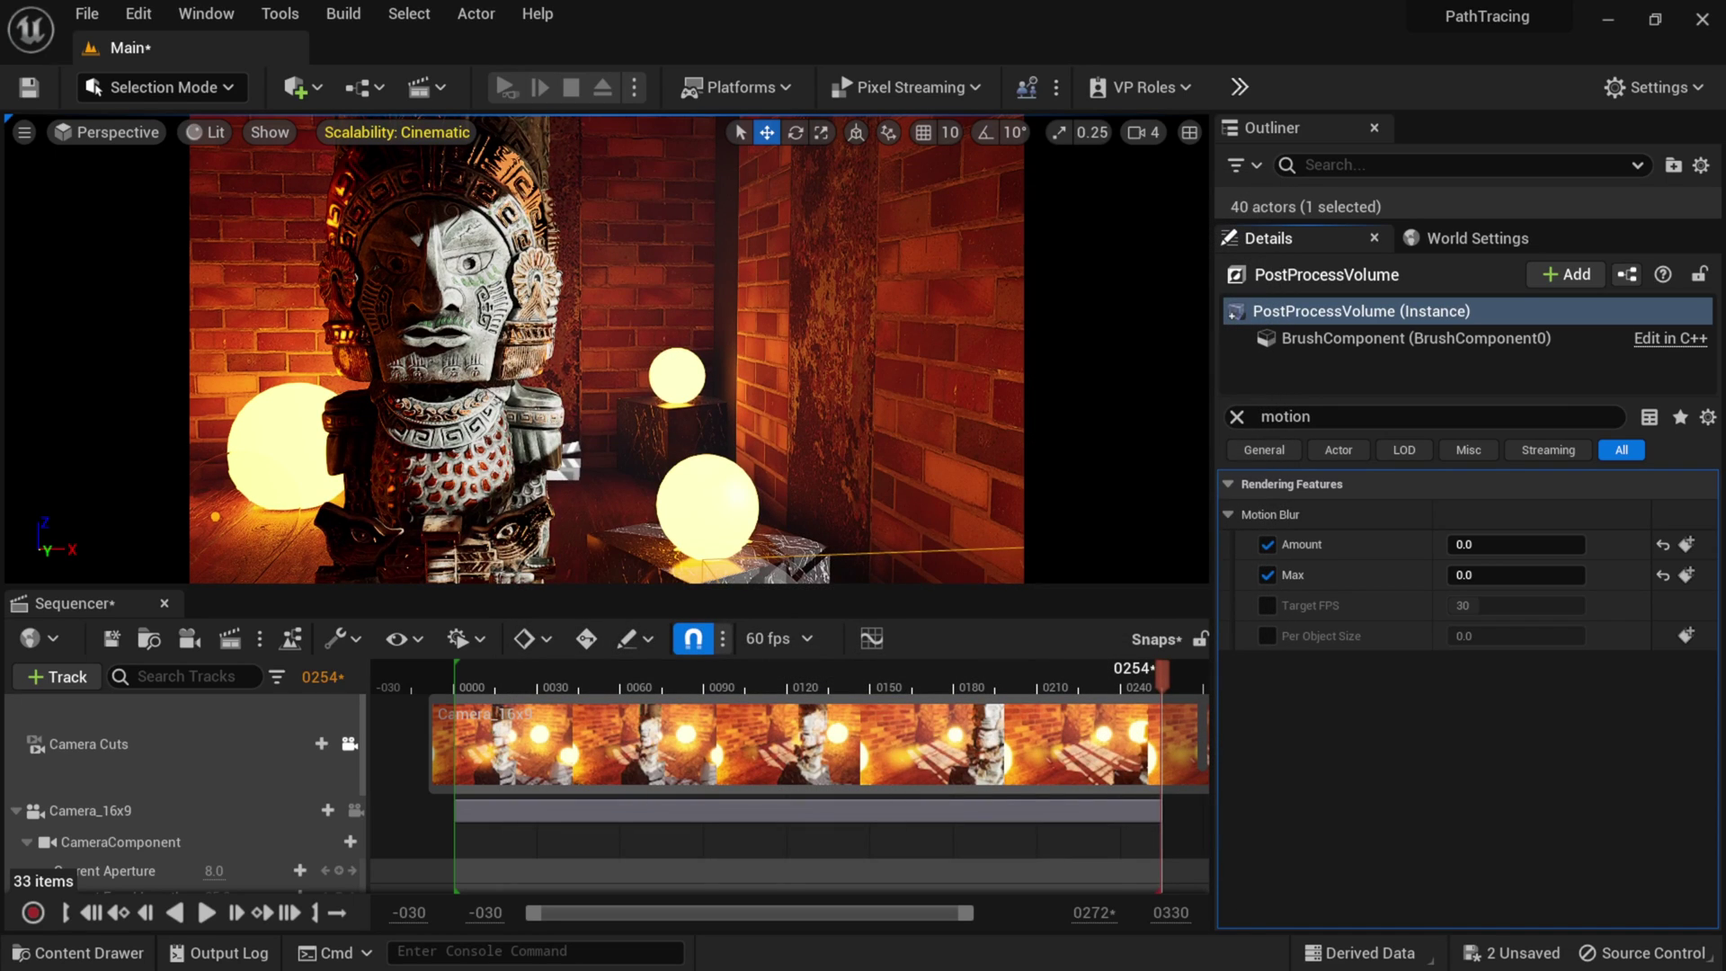
drag(775, 148, 636, 88)
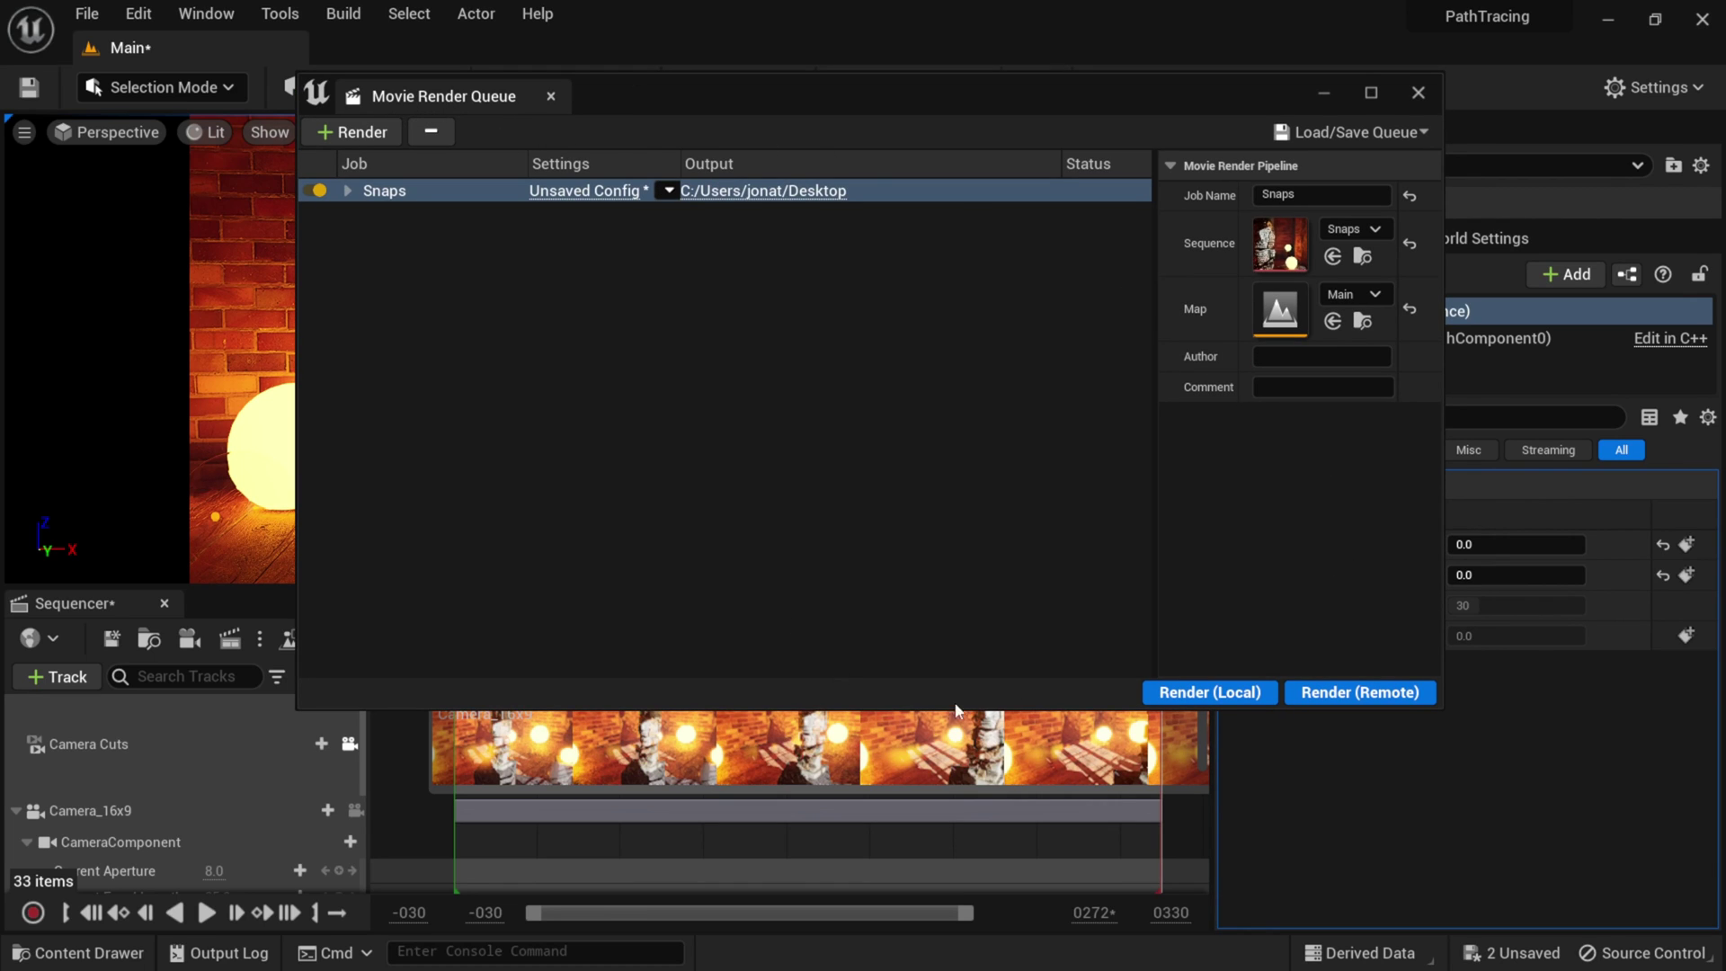
click(1237, 694)
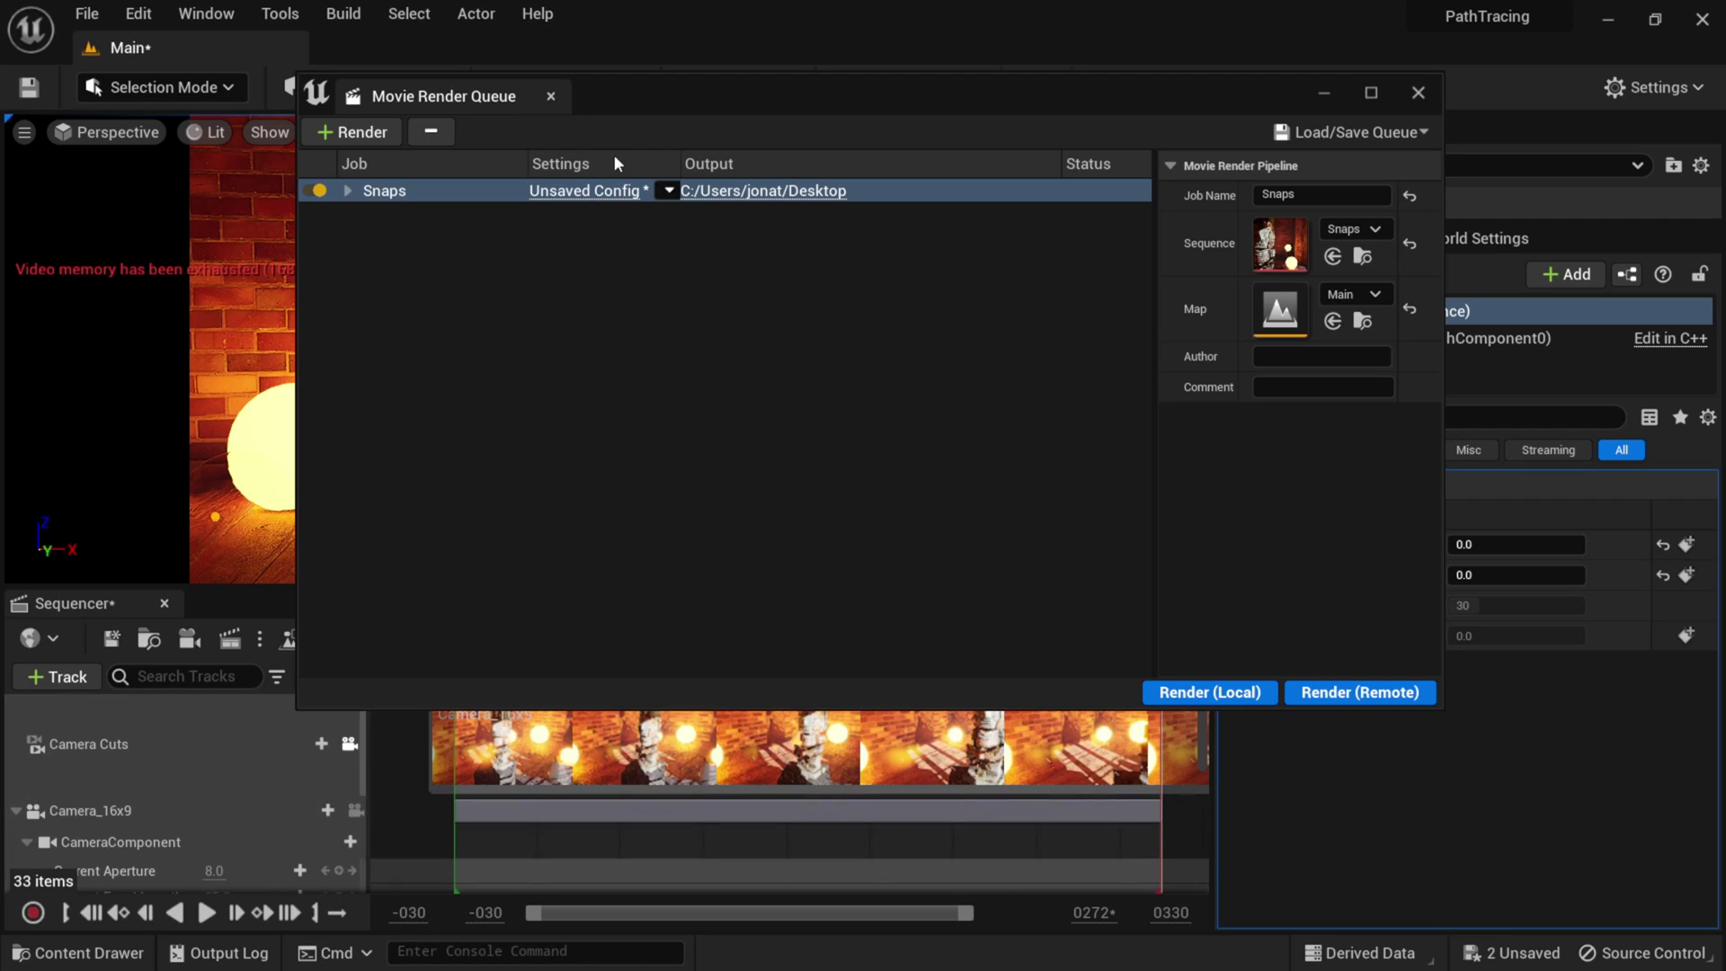
Reopen the Snaps job's configuration and import the Pending_MoviePipelineMasterConfig preset.
click(572, 191)
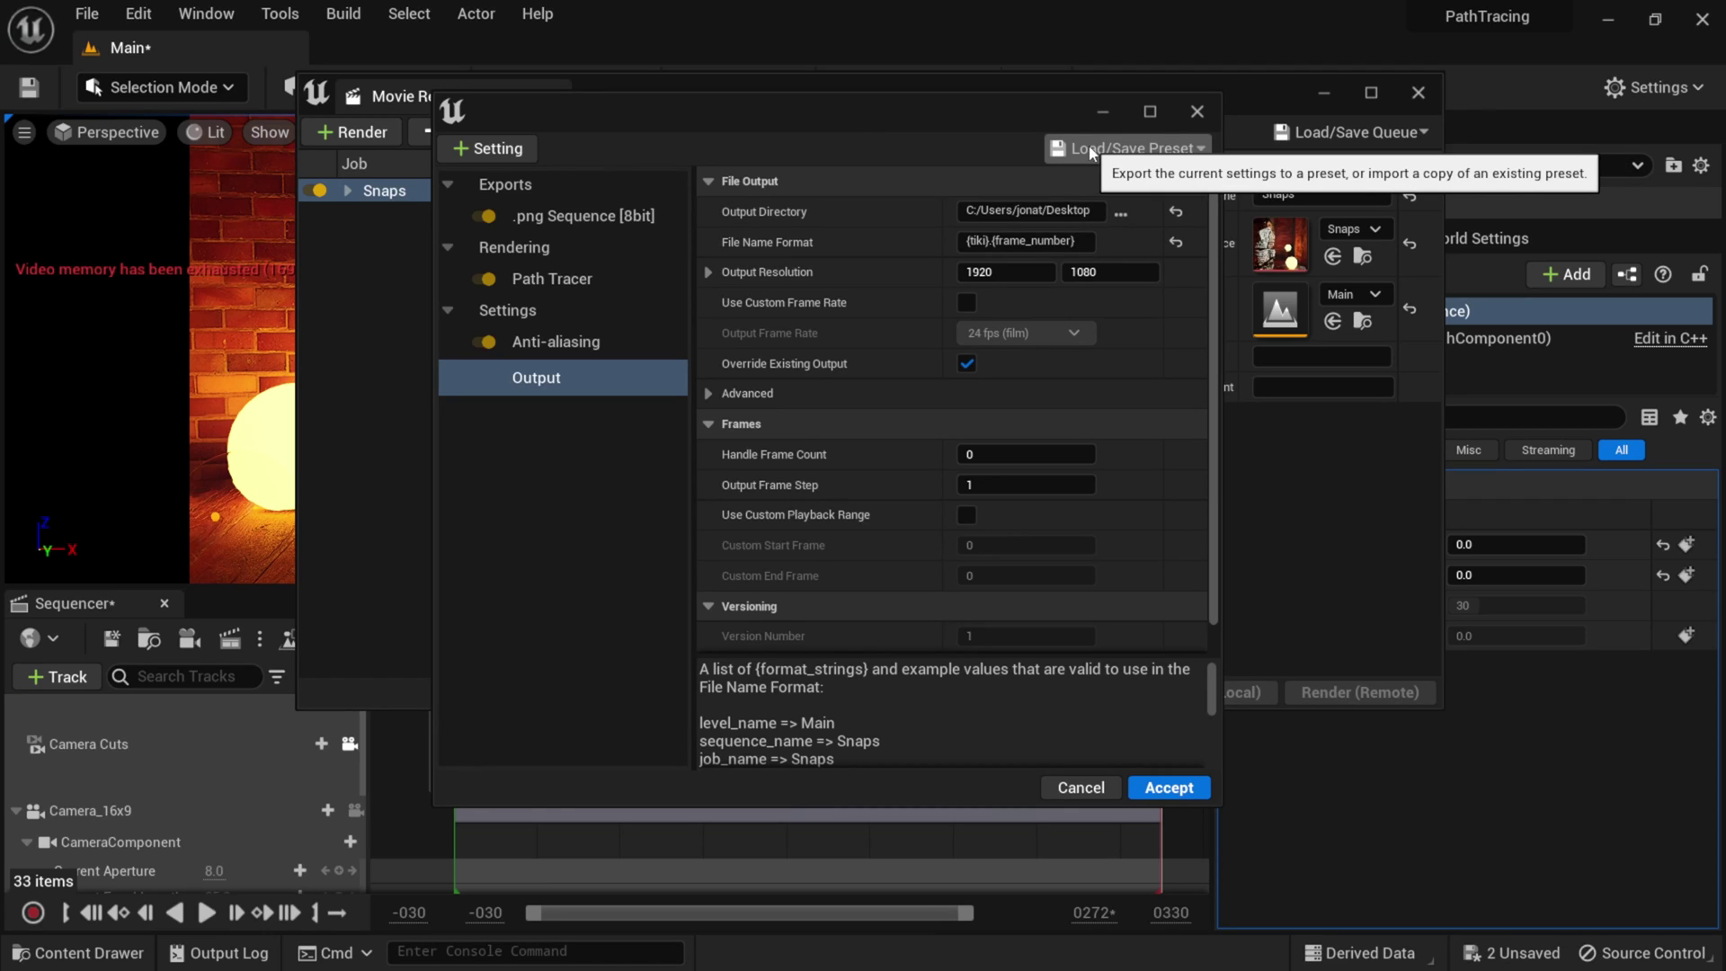
click(1167, 153)
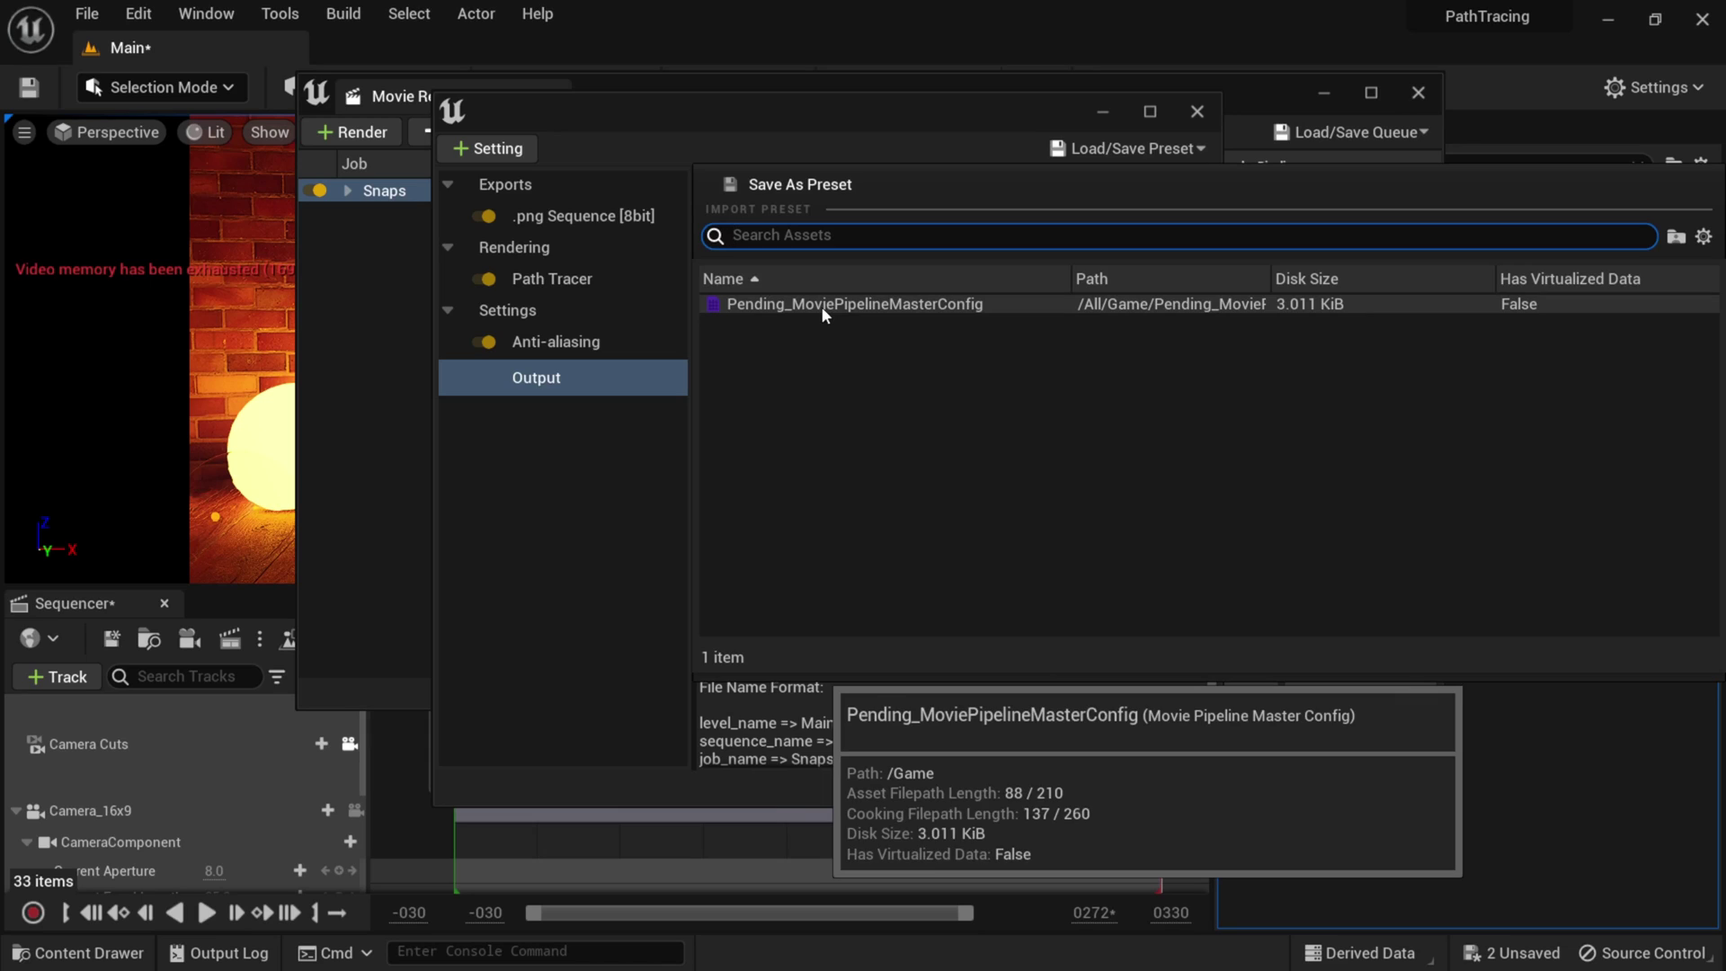
click(921, 306)
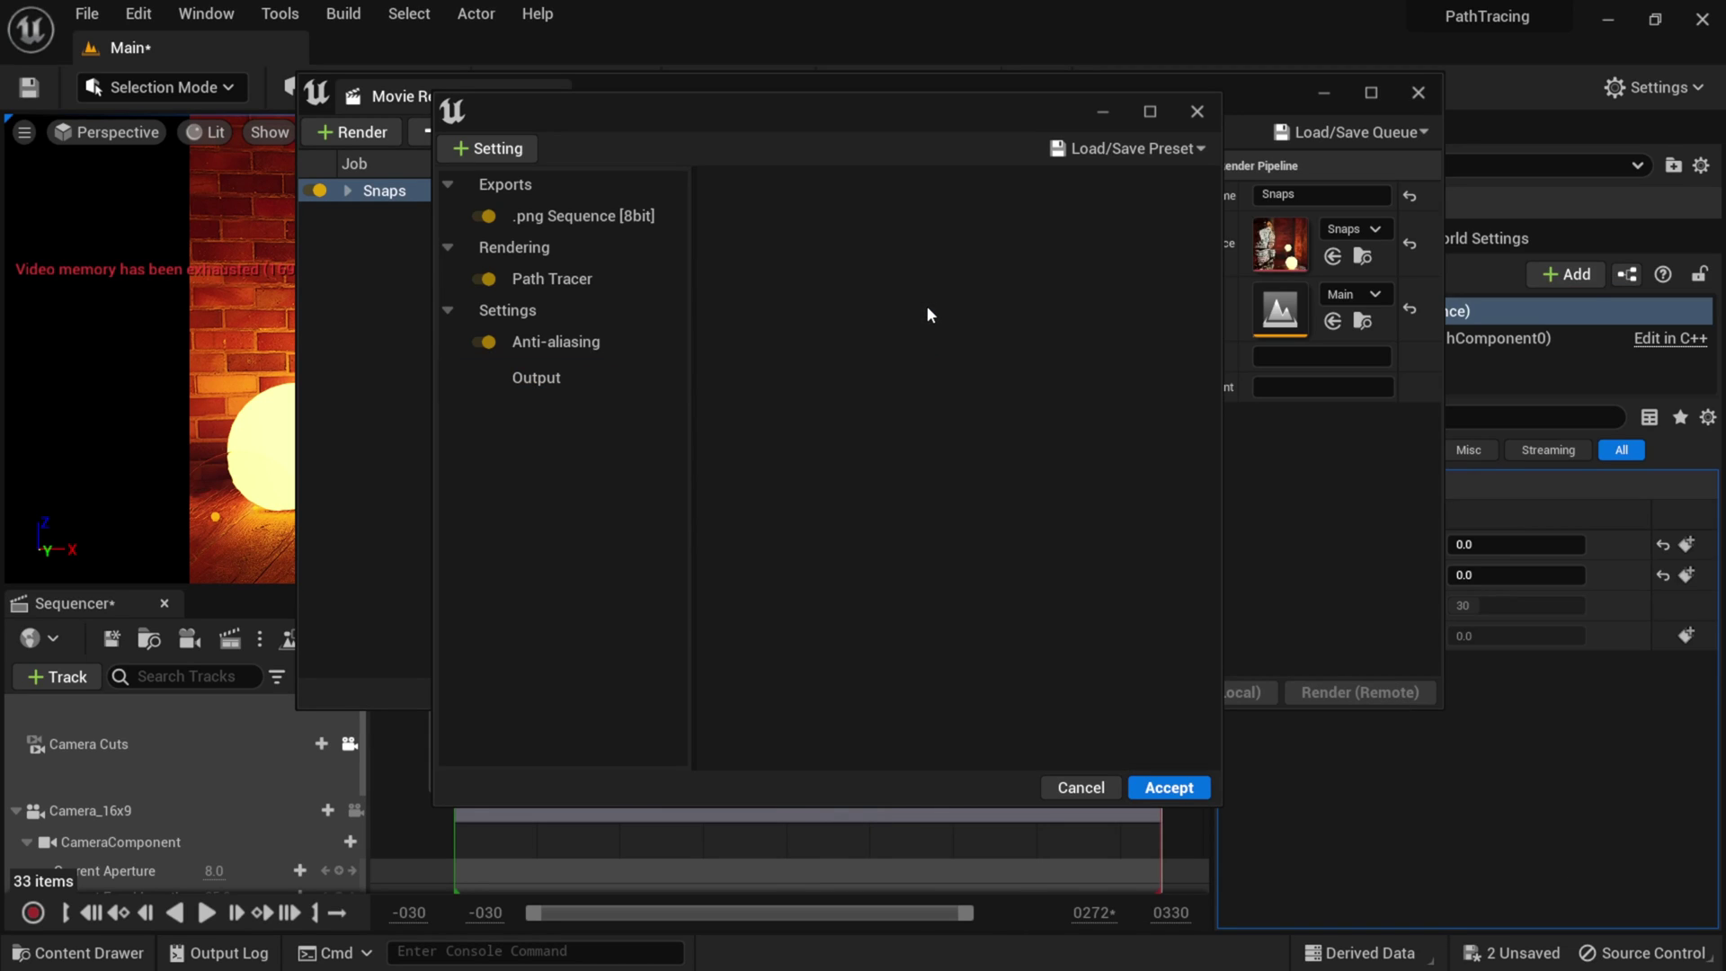